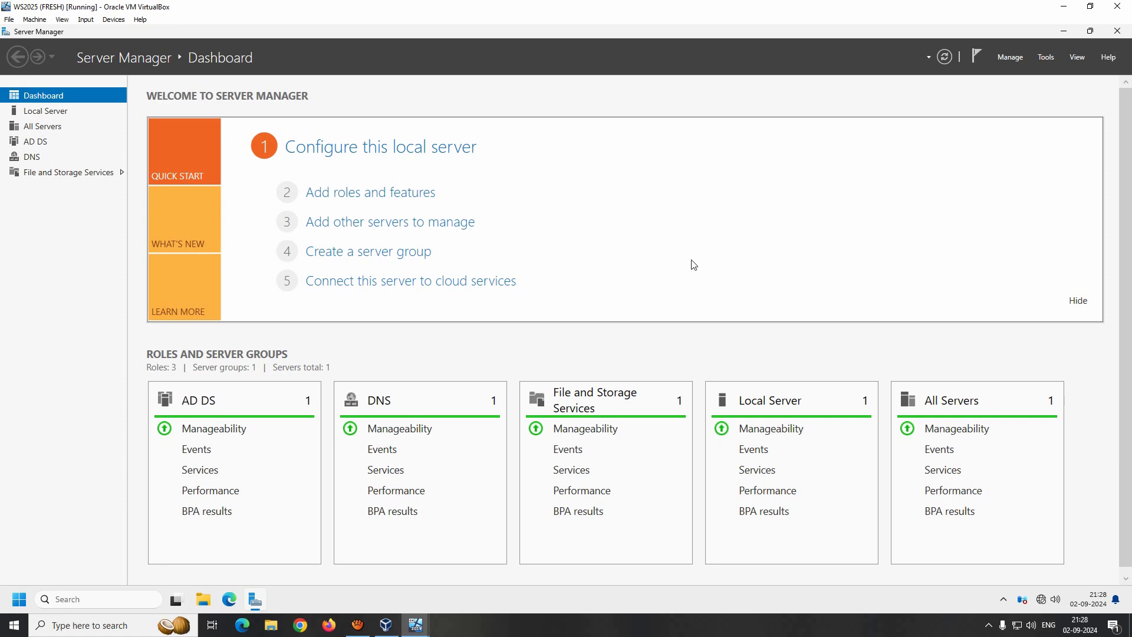
# - Launch Active Directory Users and Computers from Server Manager's Tools and browse several user accounts
pyautogui.click(1046, 58)
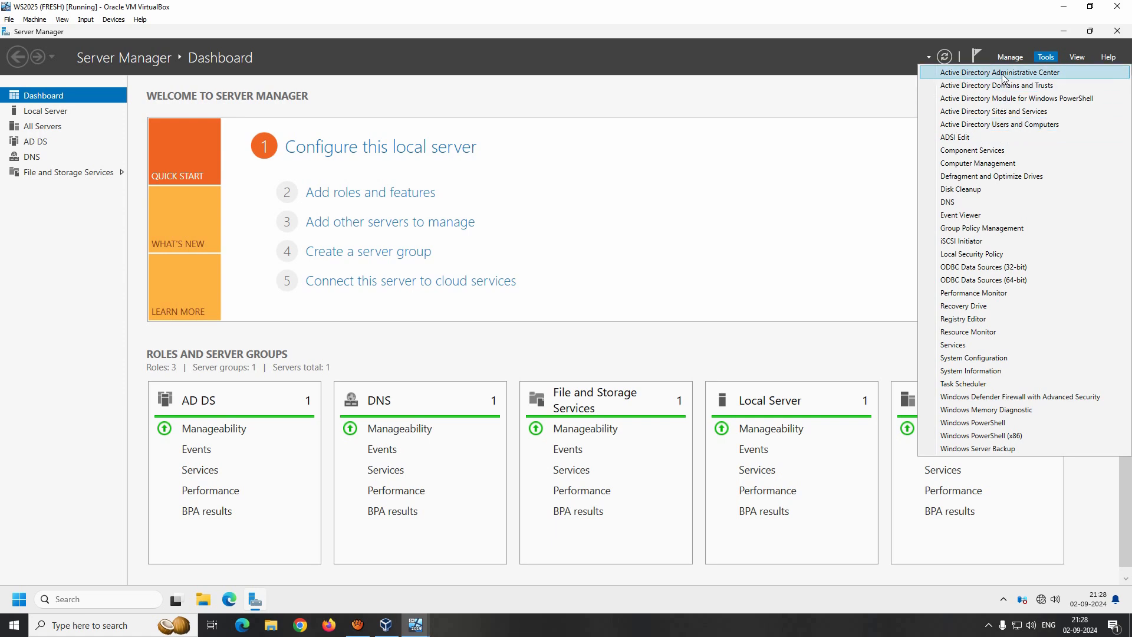
pyautogui.click(984, 124)
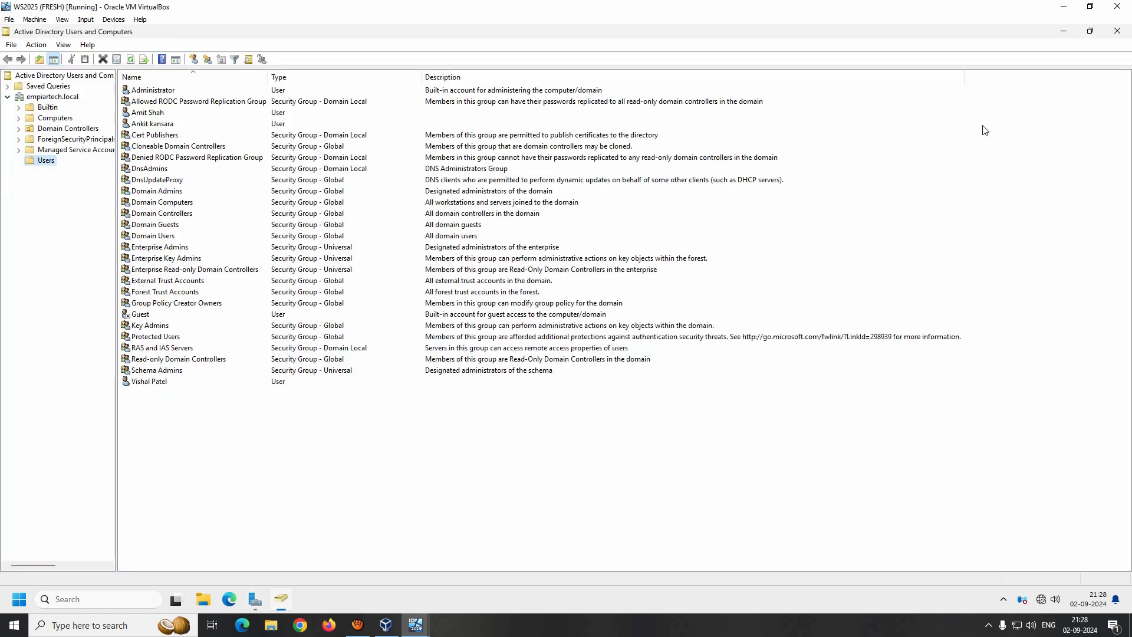
pyautogui.click(148, 383)
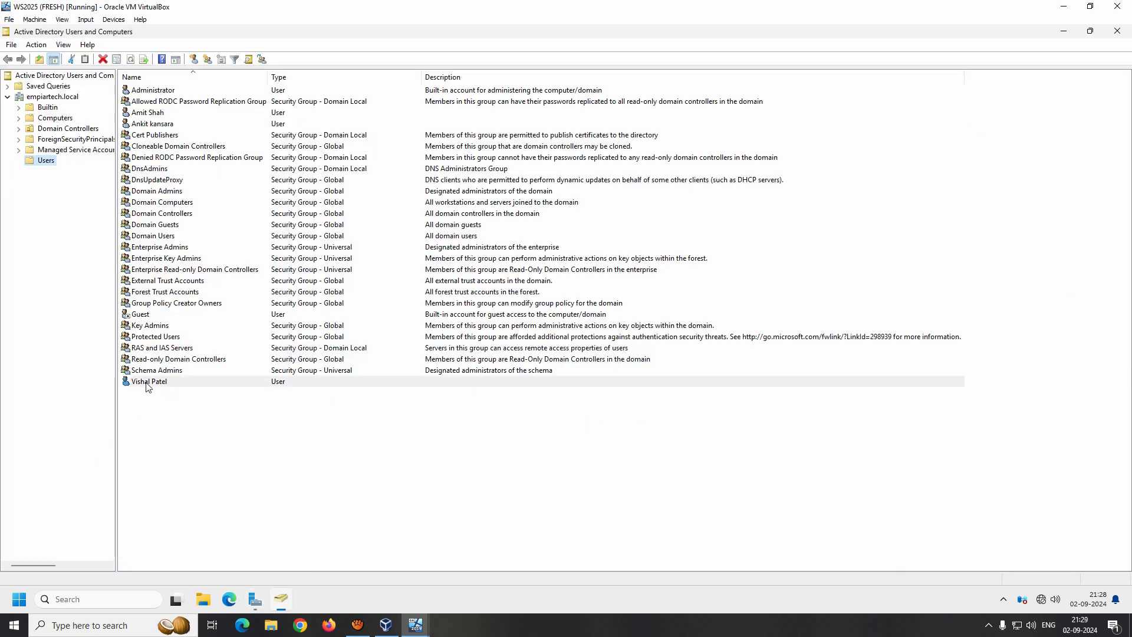
pyautogui.click(158, 125)
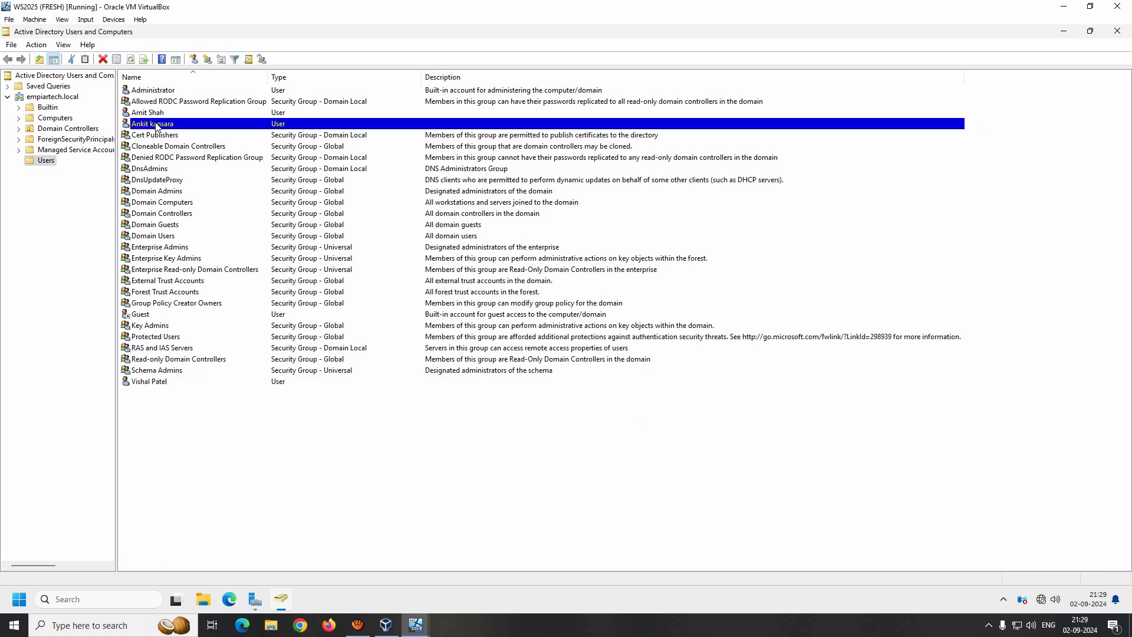
pyautogui.click(148, 116)
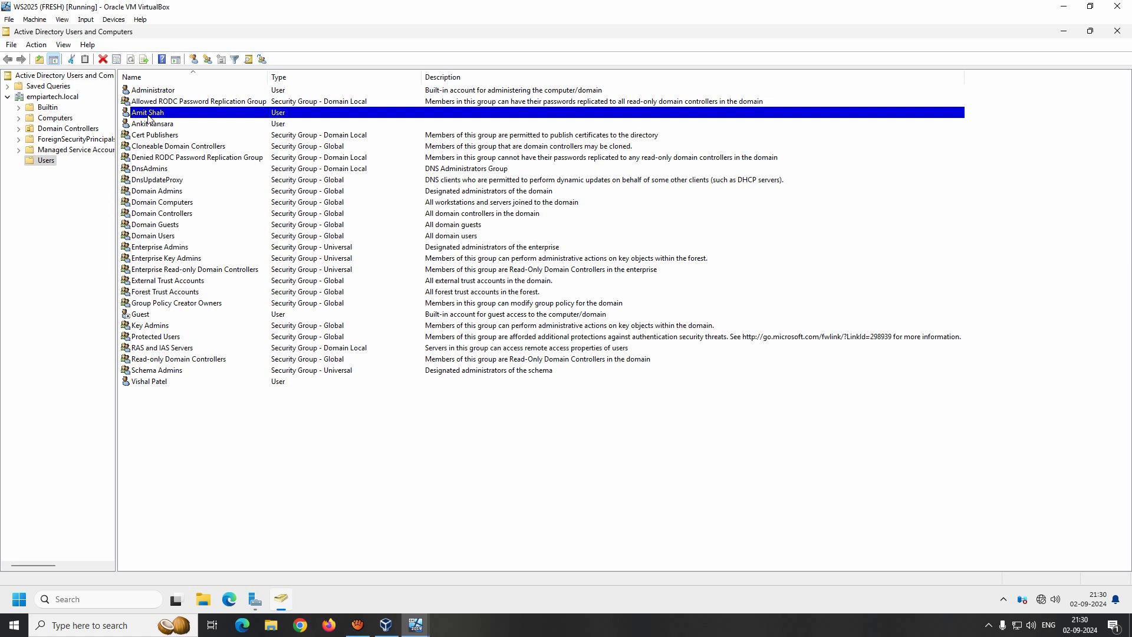
pyautogui.click(149, 383)
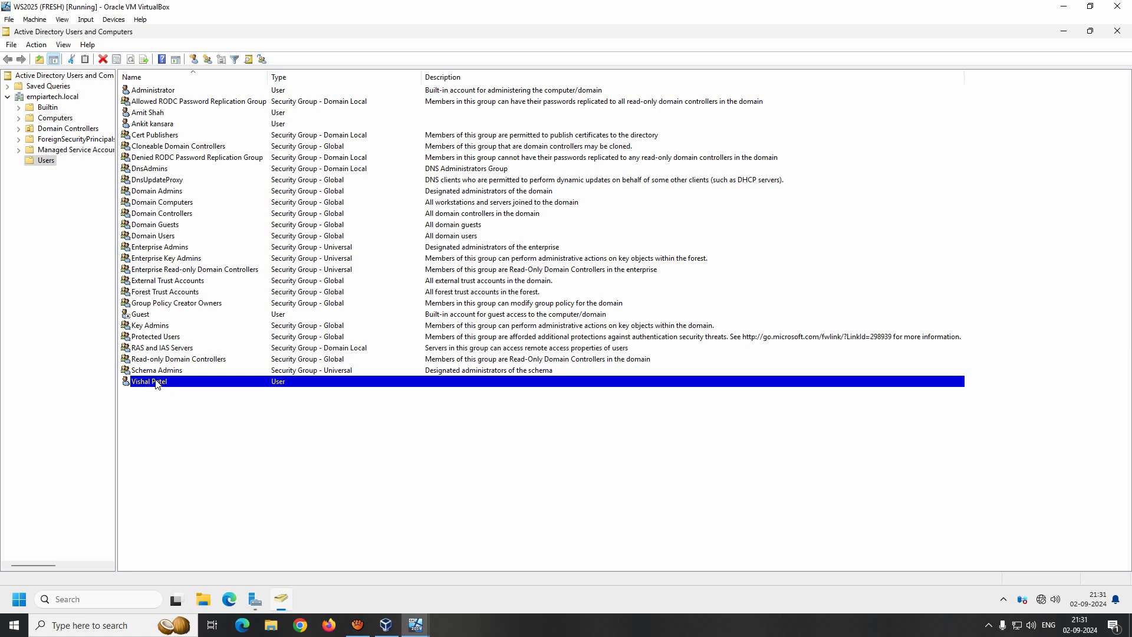
# - Disable the bottom user account in the Users container and refresh the list
pyautogui.rightClick(157, 384)
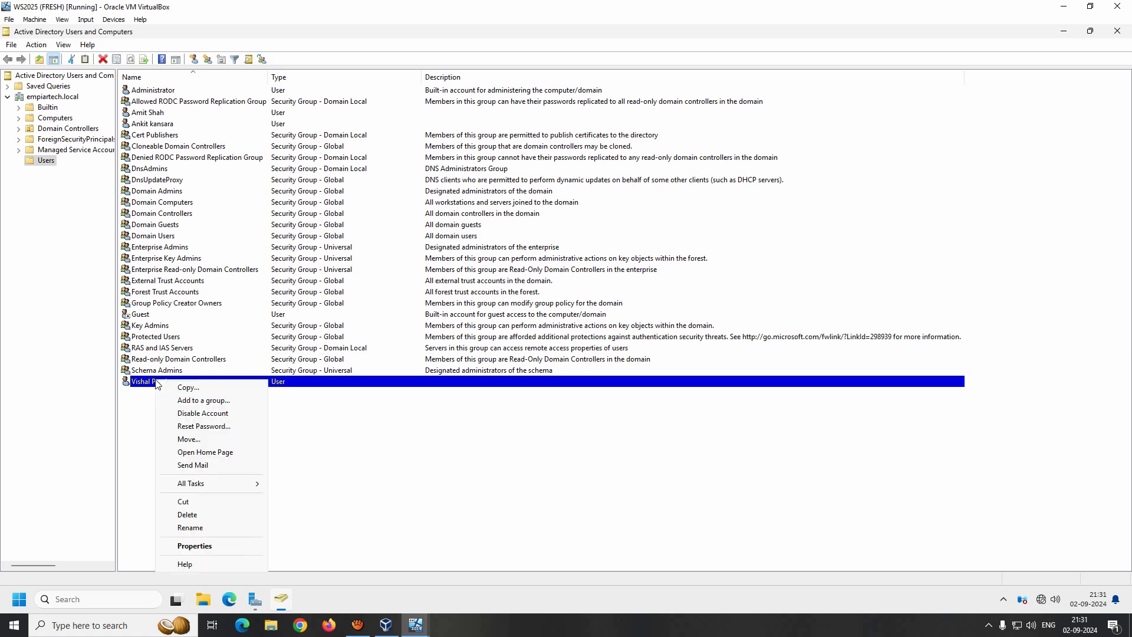
pyautogui.click(216, 414)
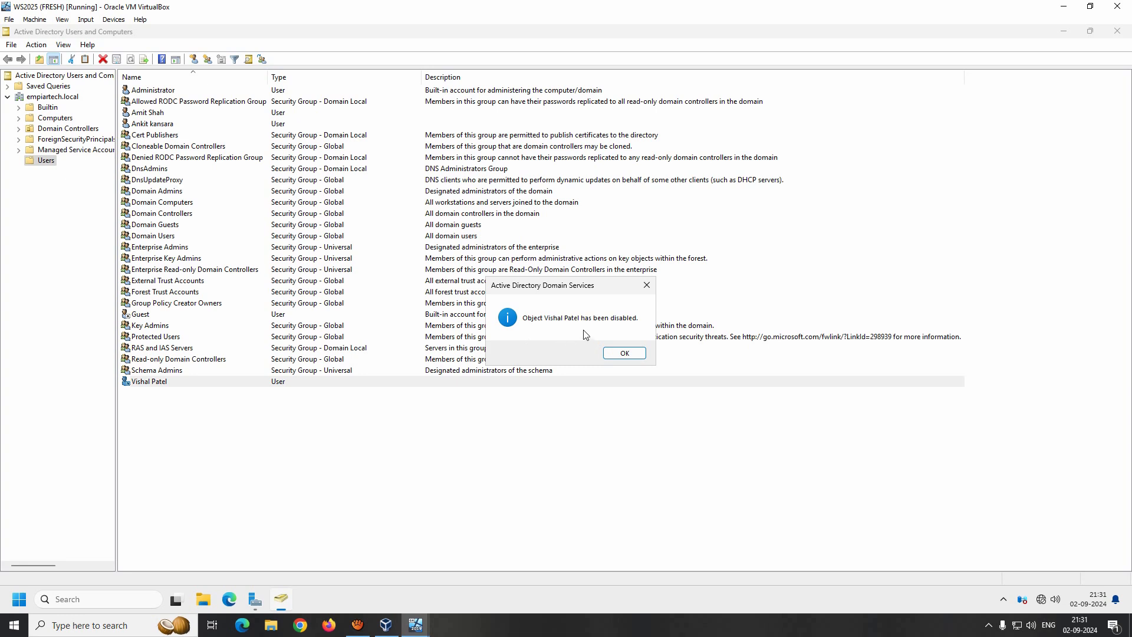
pyautogui.click(624, 353)
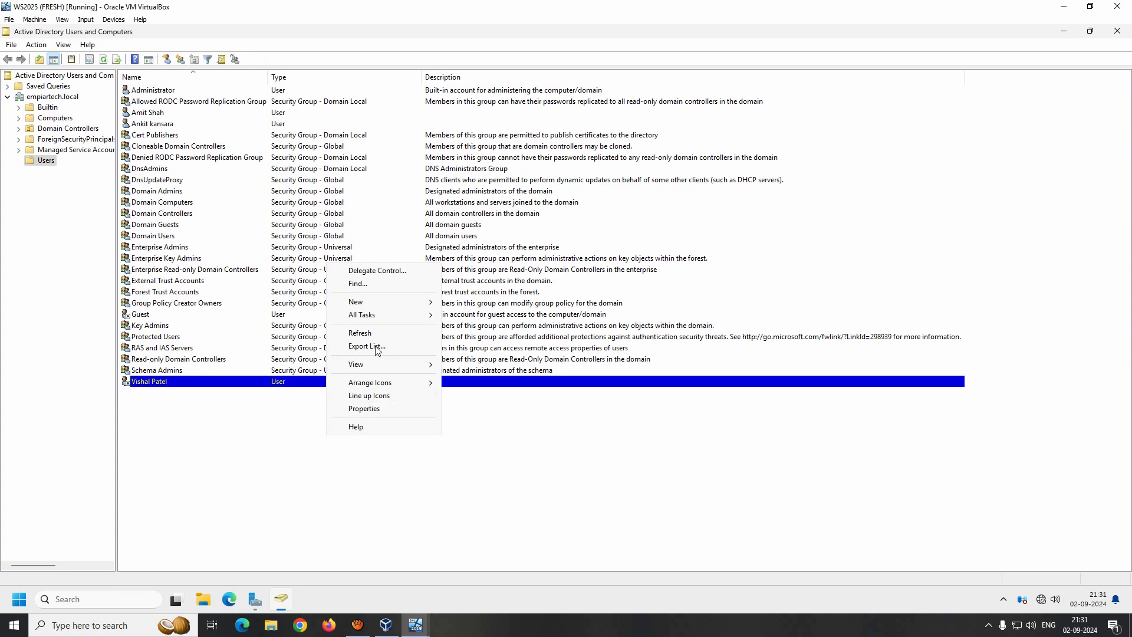
pyautogui.click(361, 333)
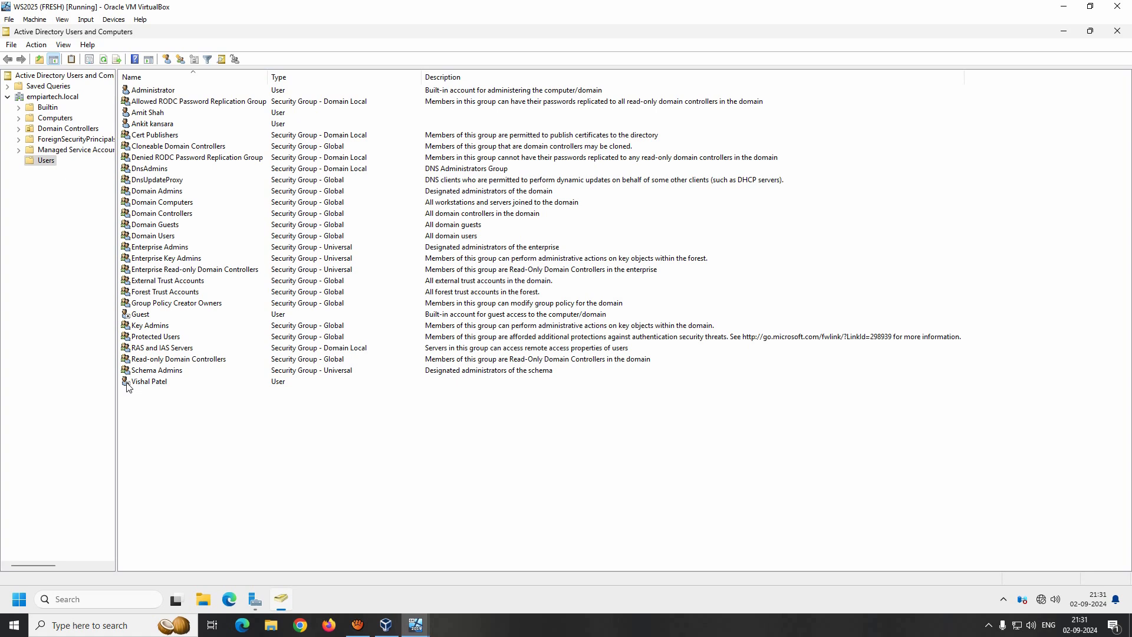
# - Try signing in to the Windows 11 VM as the disabled user, then return to the server VM
pyautogui.click(416, 625)
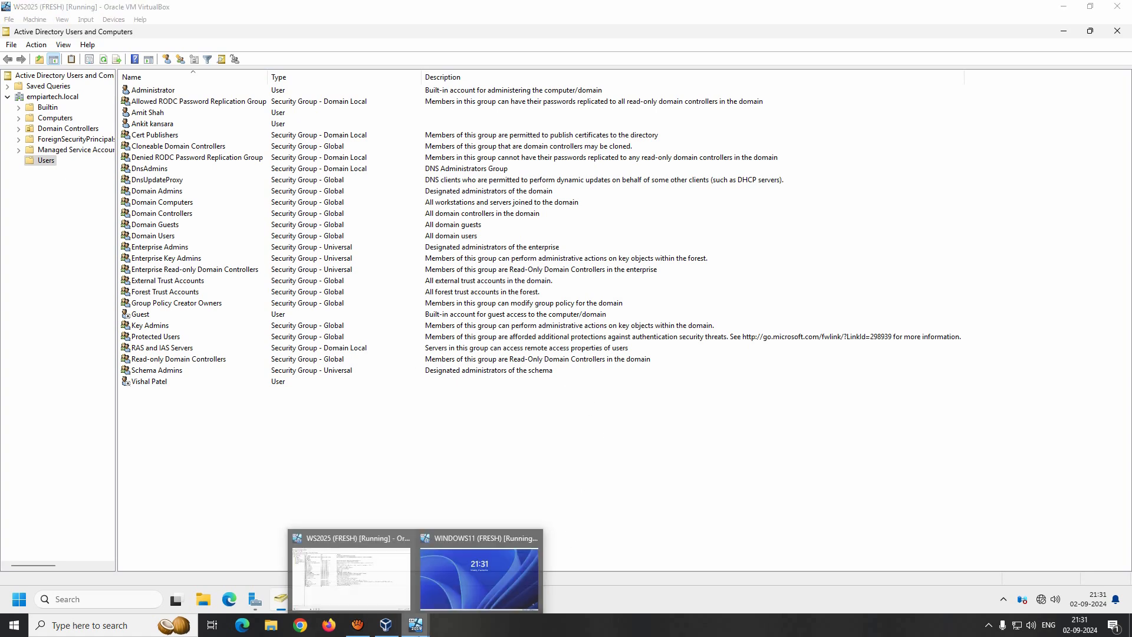
pyautogui.click(492, 568)
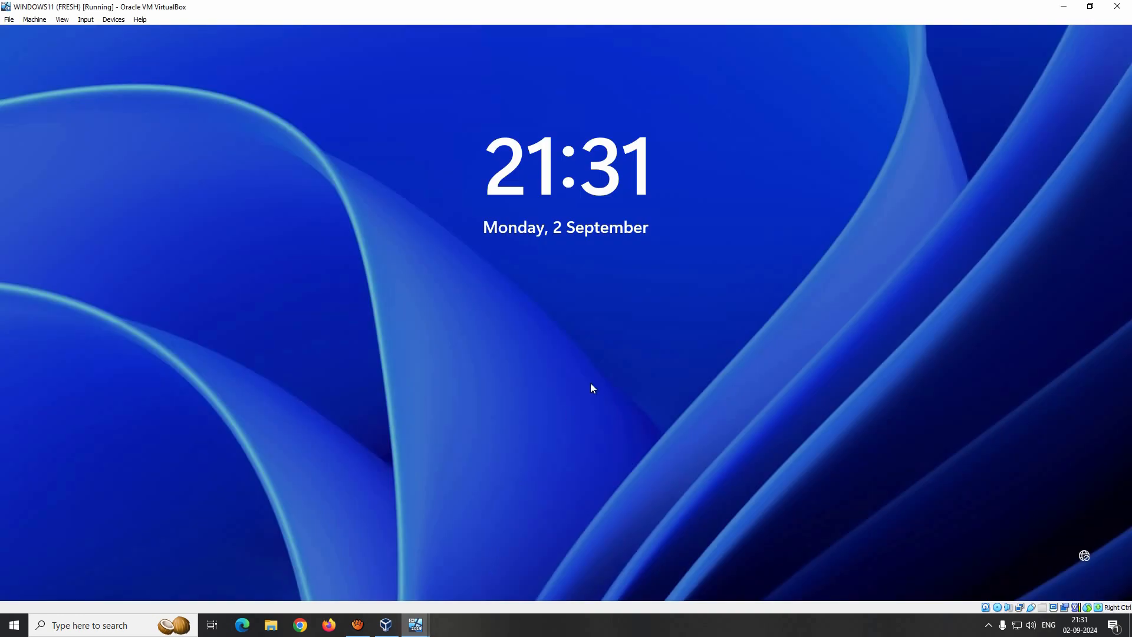
pyautogui.click(592, 387)
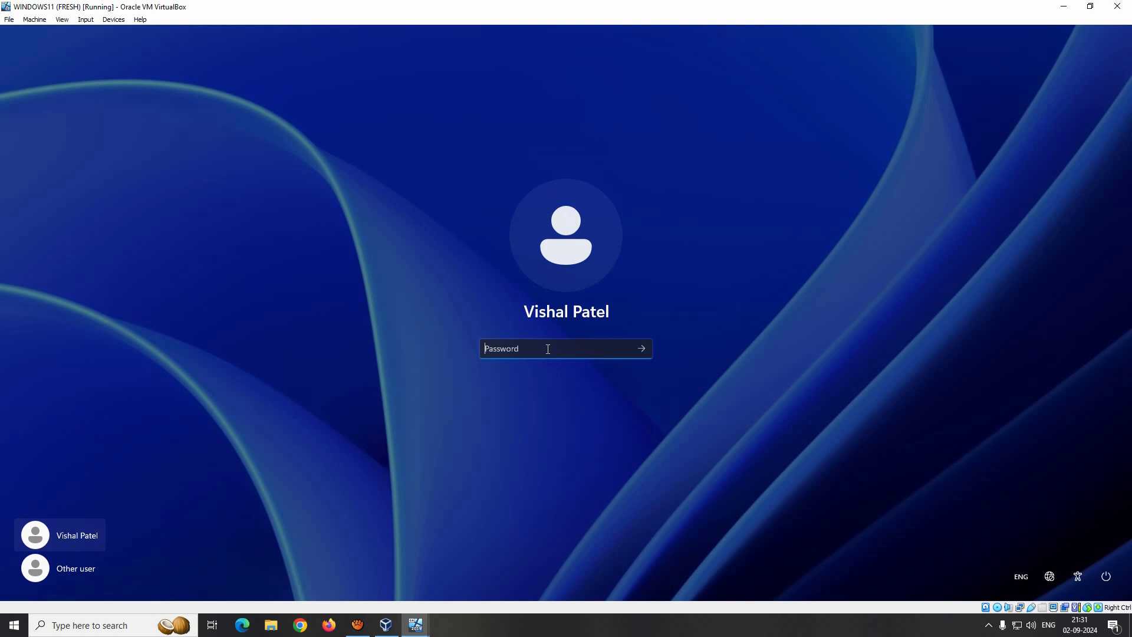
pyautogui.write('••••••••')
pyautogui.press('Return')
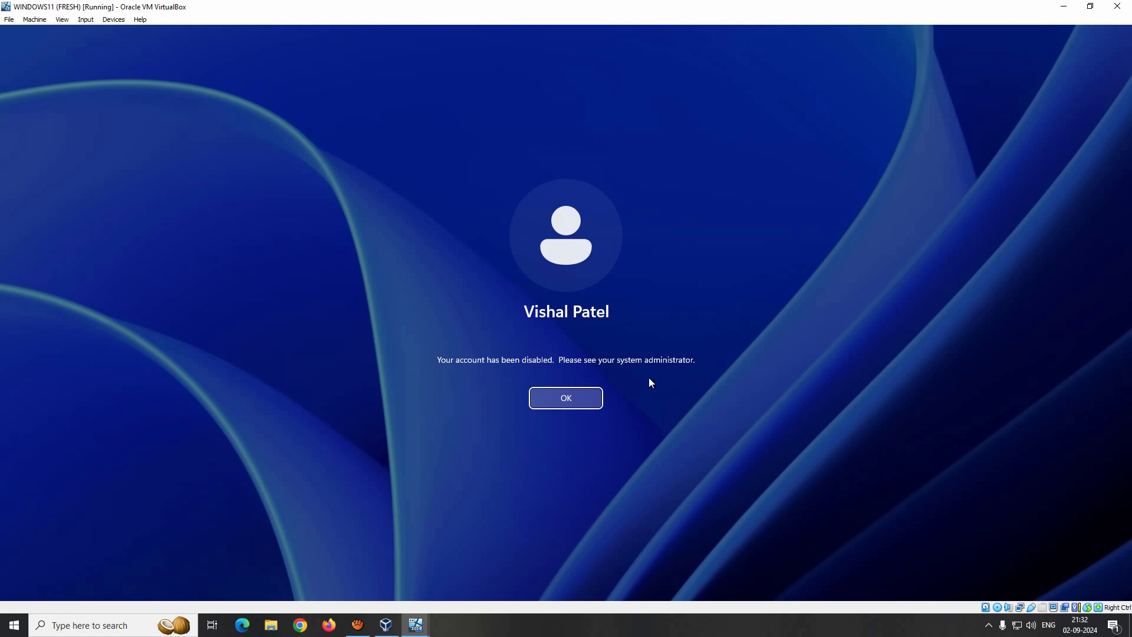
pyautogui.moveTo(415, 625)
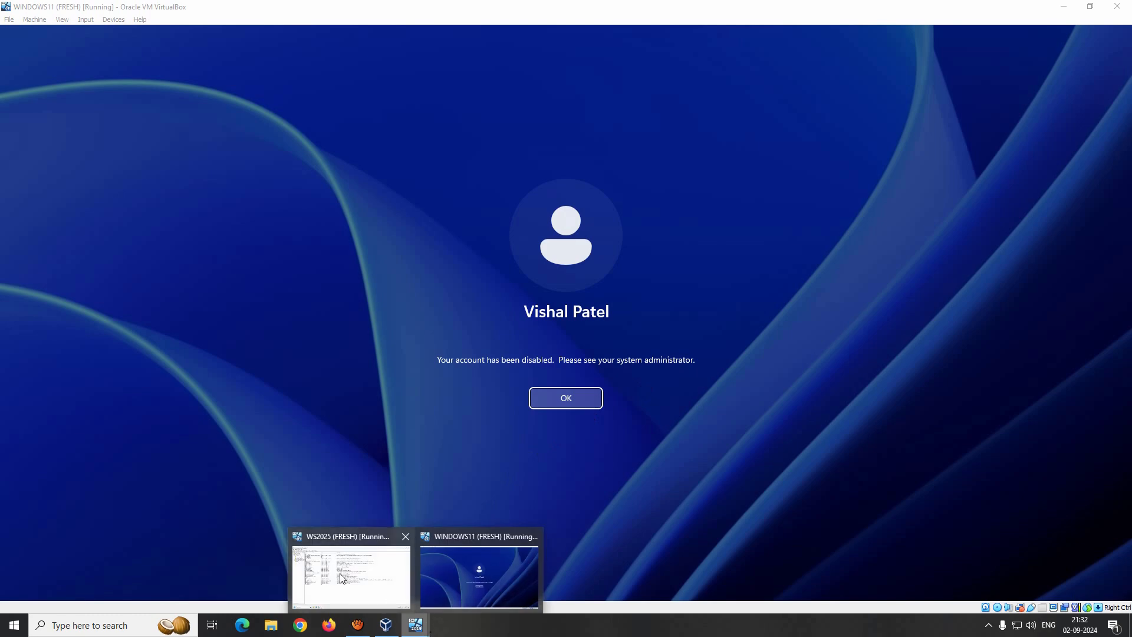
pyautogui.click(345, 577)
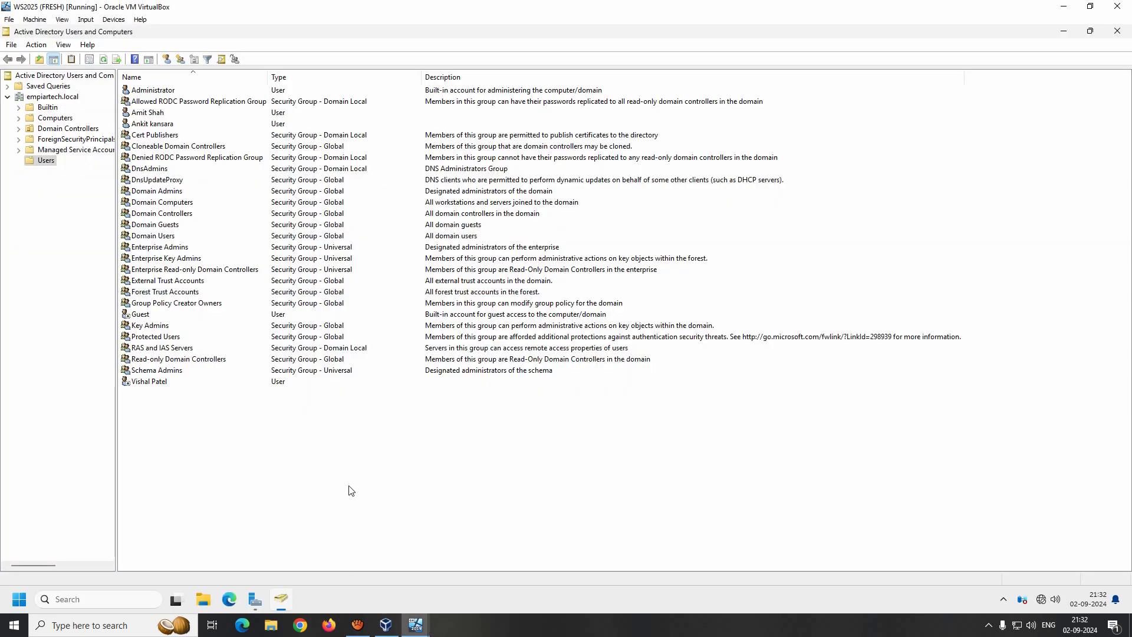
# - Refresh the Users list, re-enable the bottom user account, and refresh again
pyautogui.click(158, 385)
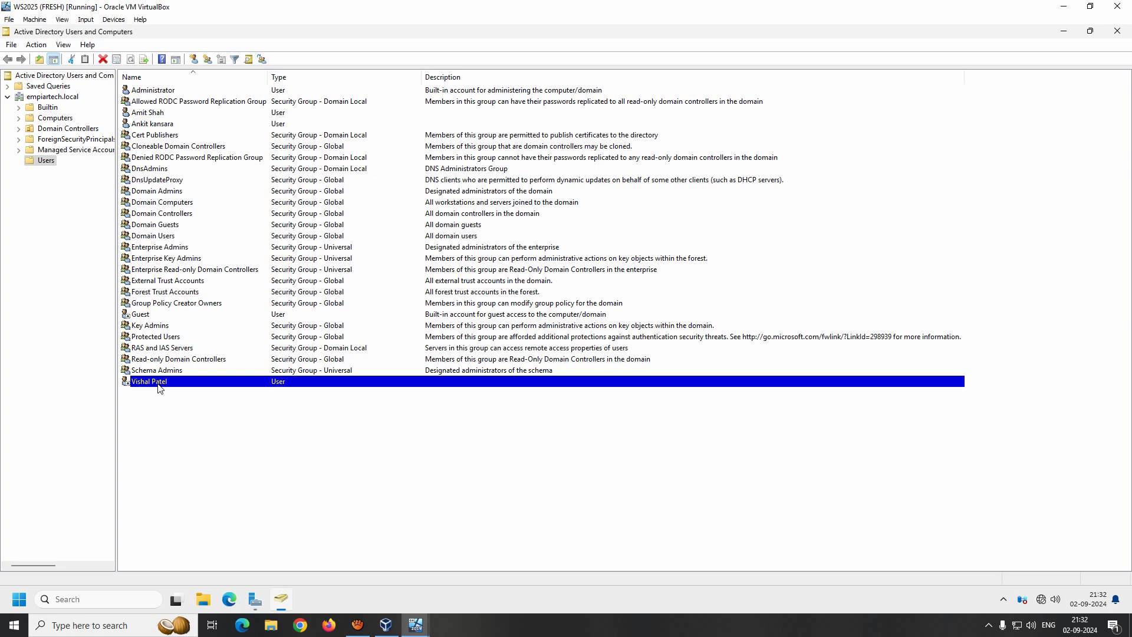
pyautogui.rightClick(210, 451)
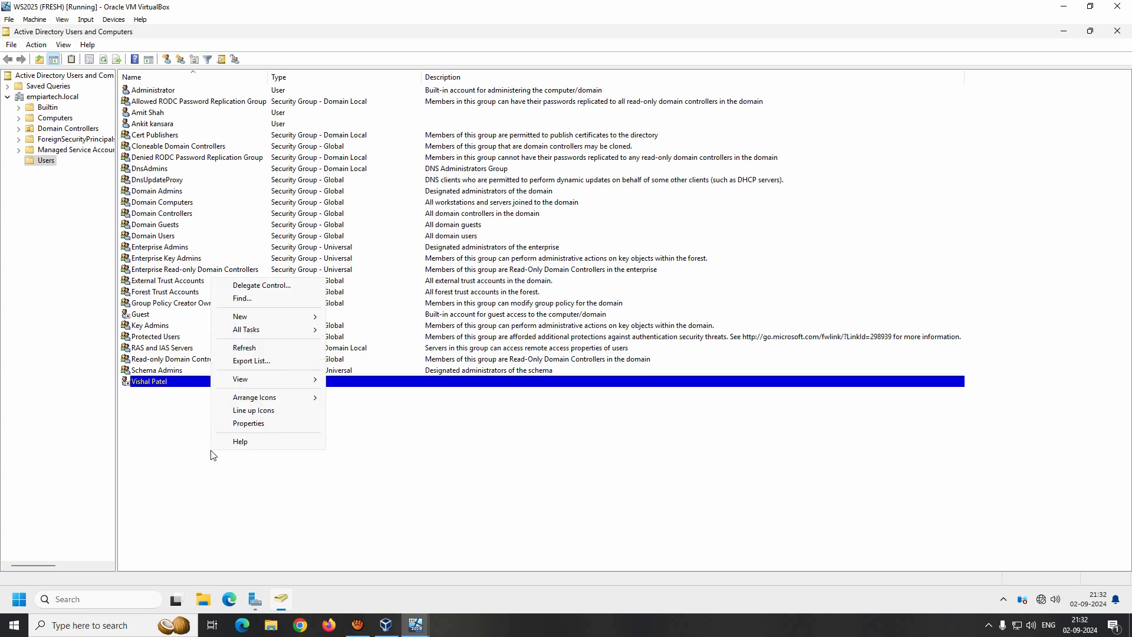
pyautogui.click(248, 349)
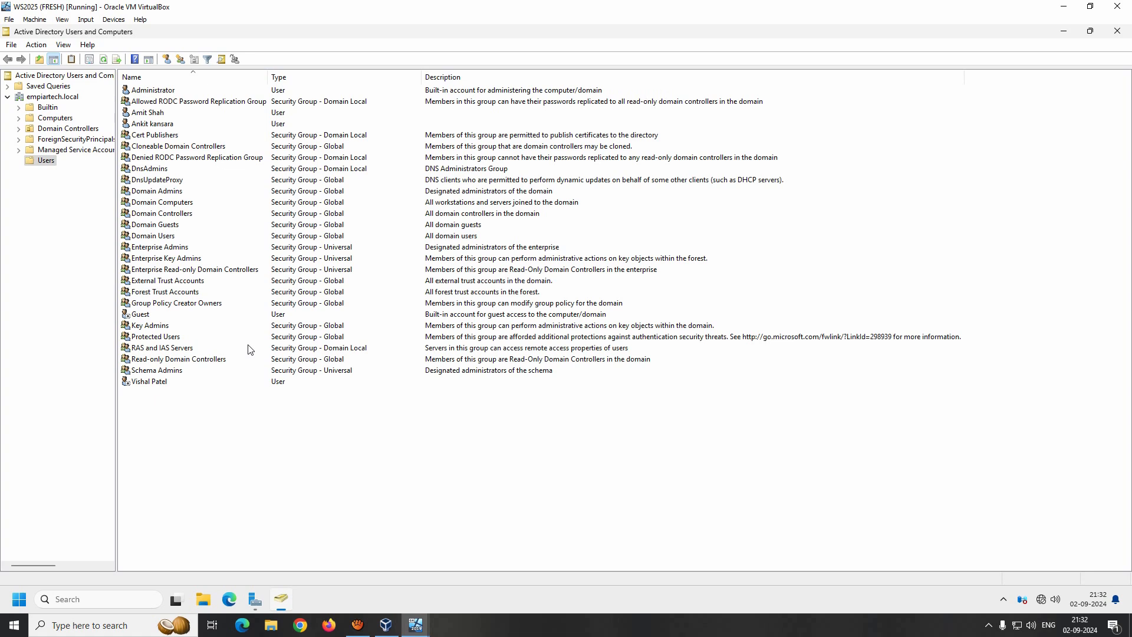
pyautogui.click(158, 382)
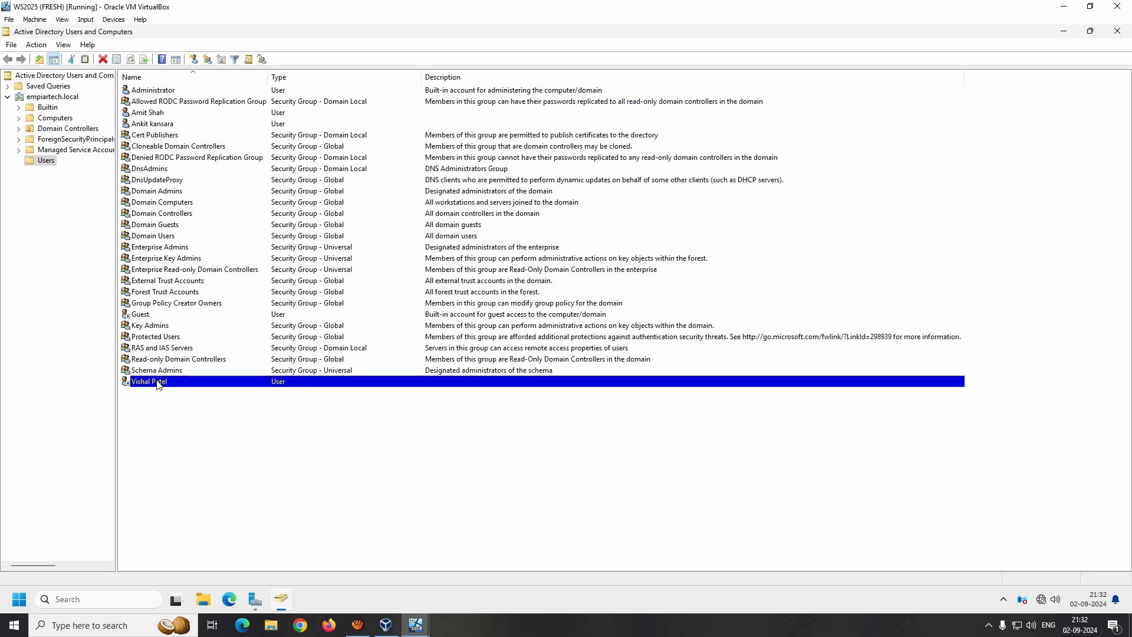
pyautogui.rightClick(158, 384)
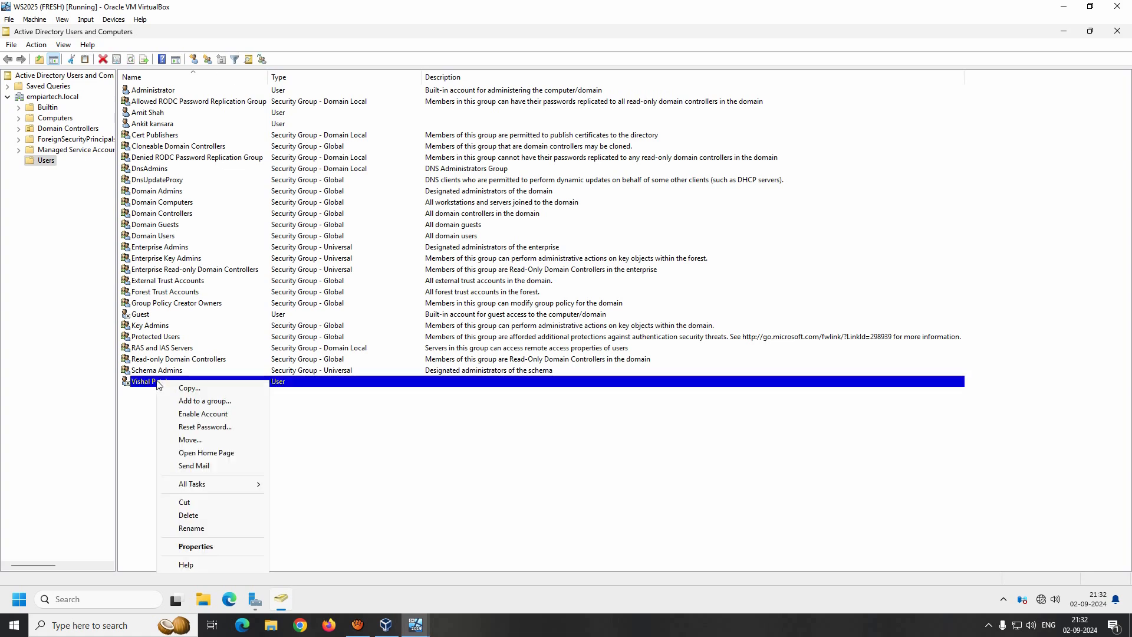
pyautogui.click(227, 418)
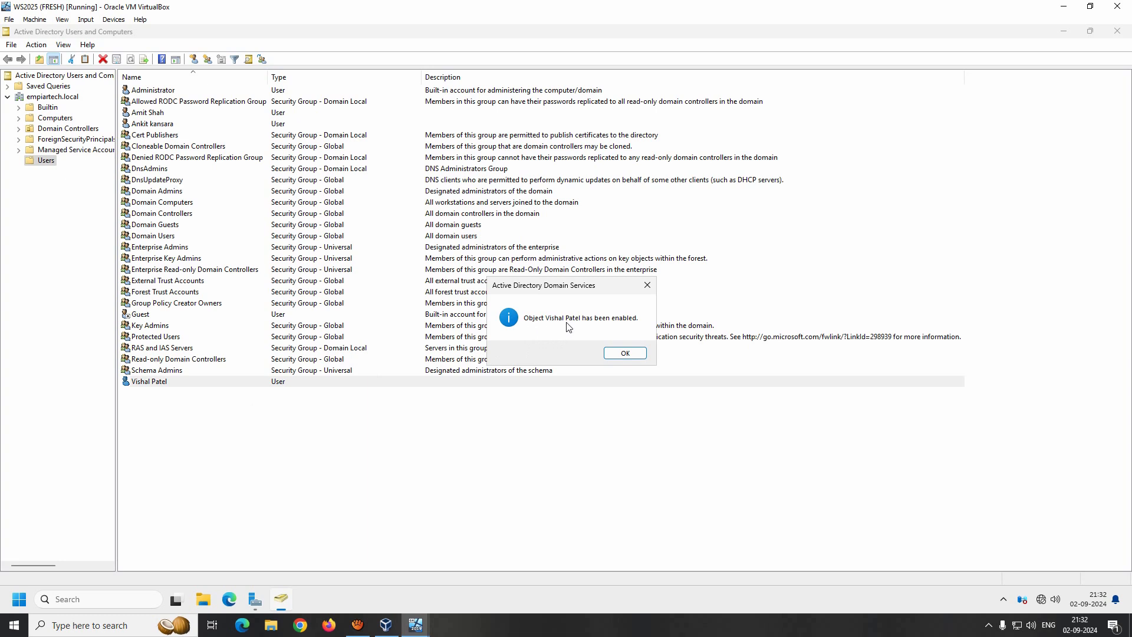
pyautogui.click(625, 354)
pyautogui.rightClick(308, 442)
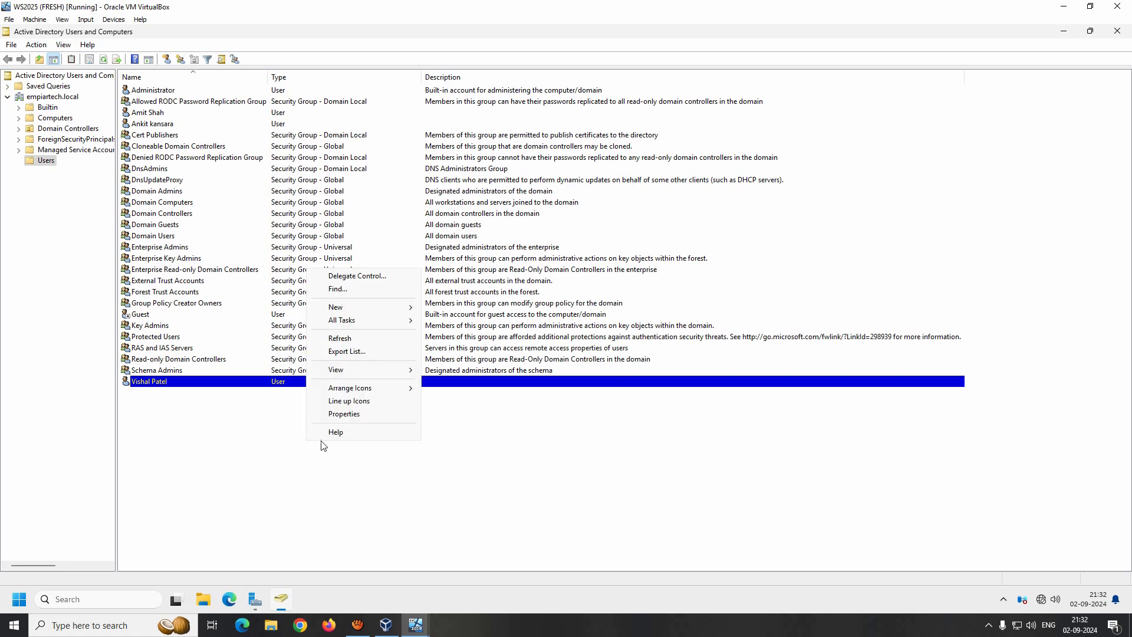
pyautogui.click(340, 339)
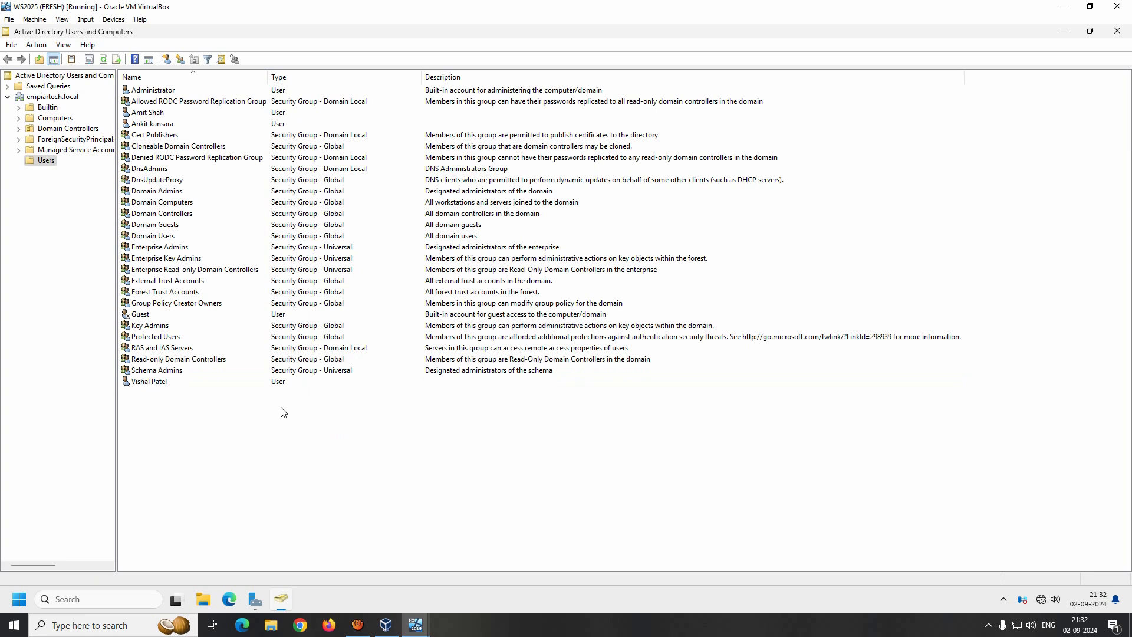
# - Sign in to the Windows 11 VM as the re-enabled user with their password
pyautogui.moveTo(427, 608)
pyautogui.click(483, 572)
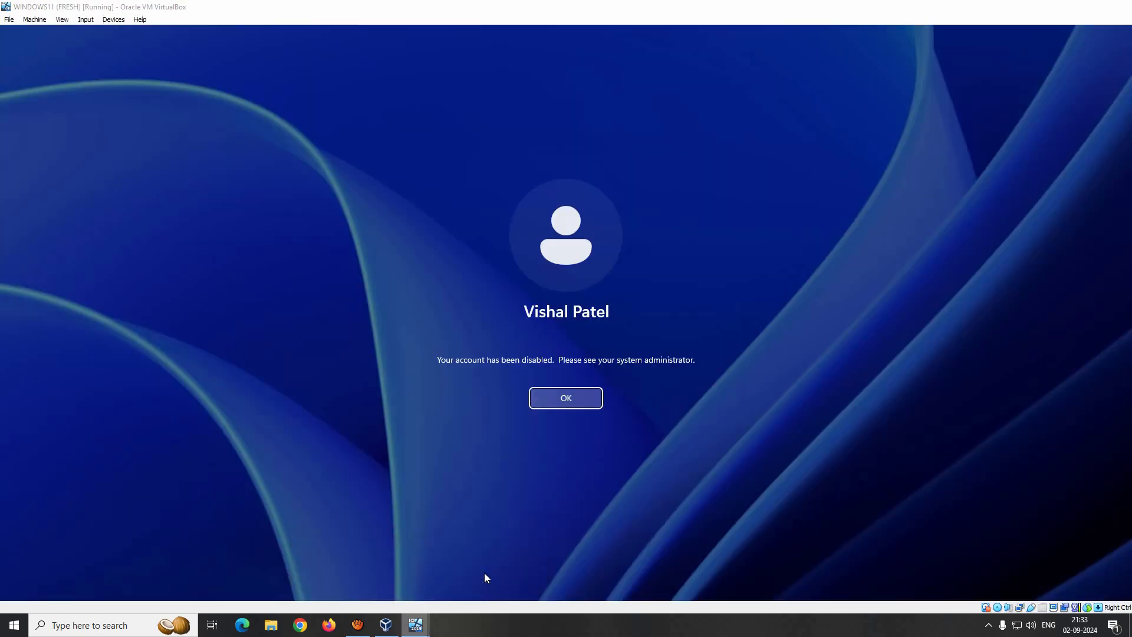
pyautogui.click(561, 399)
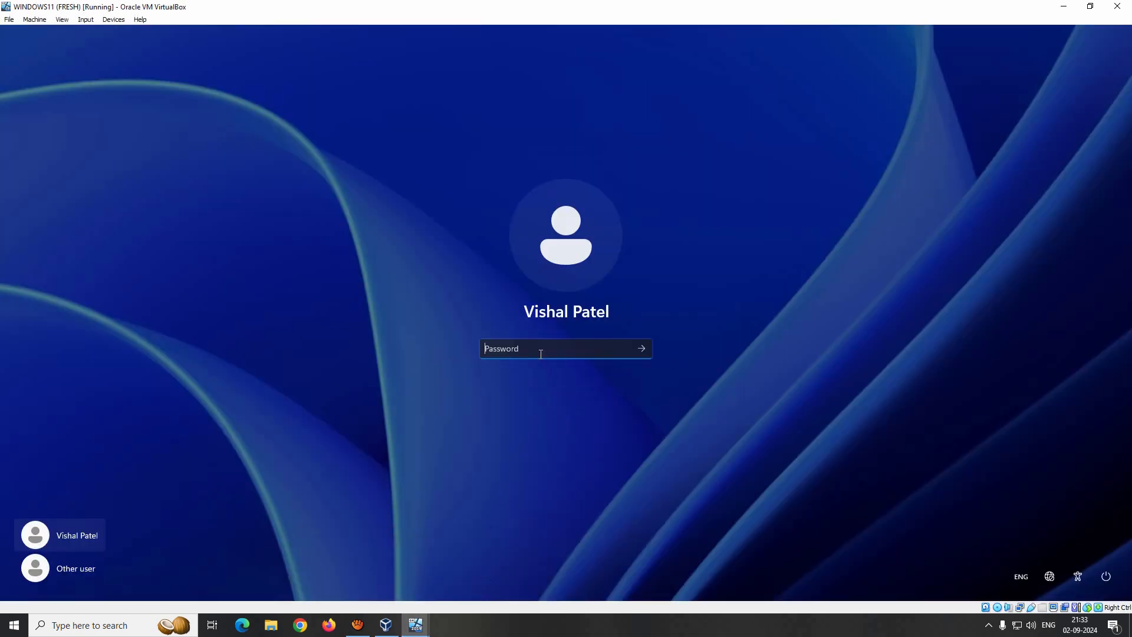
pyautogui.write('*********')
pyautogui.press('Return')
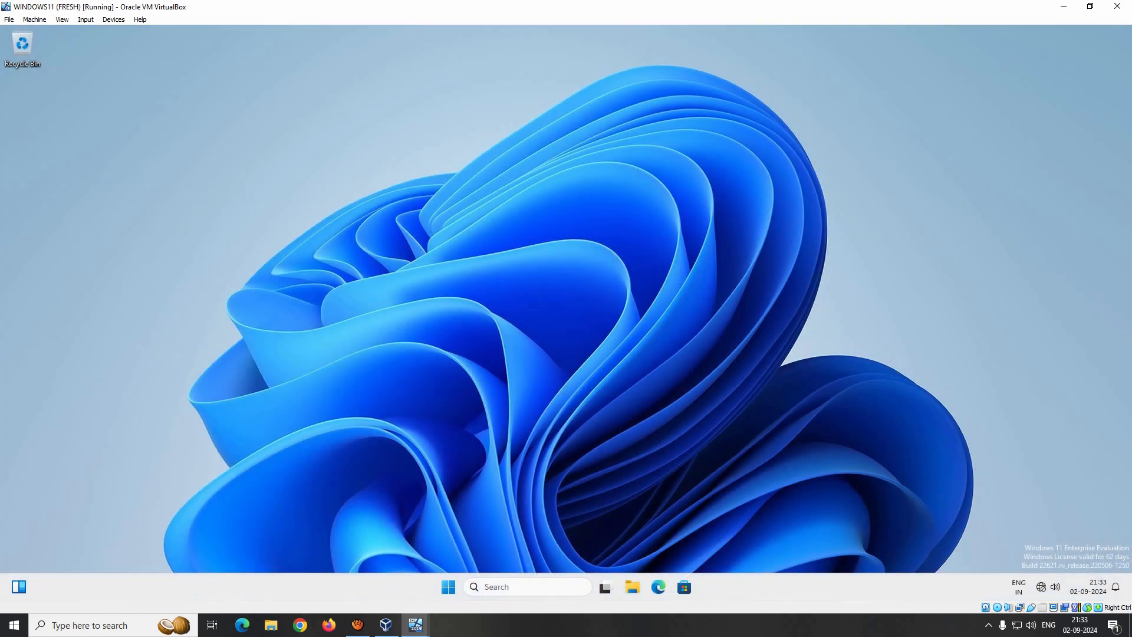
# - Close the Start menu and bring up VirtualBox's Input menu
pyautogui.click(450, 585)
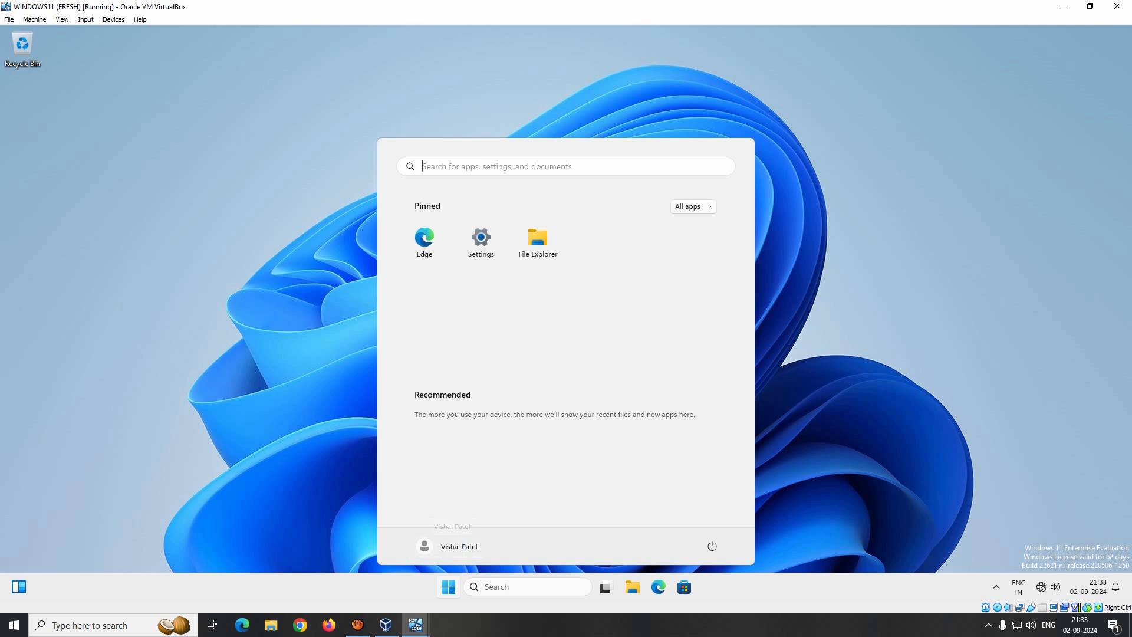
pyautogui.click(865, 294)
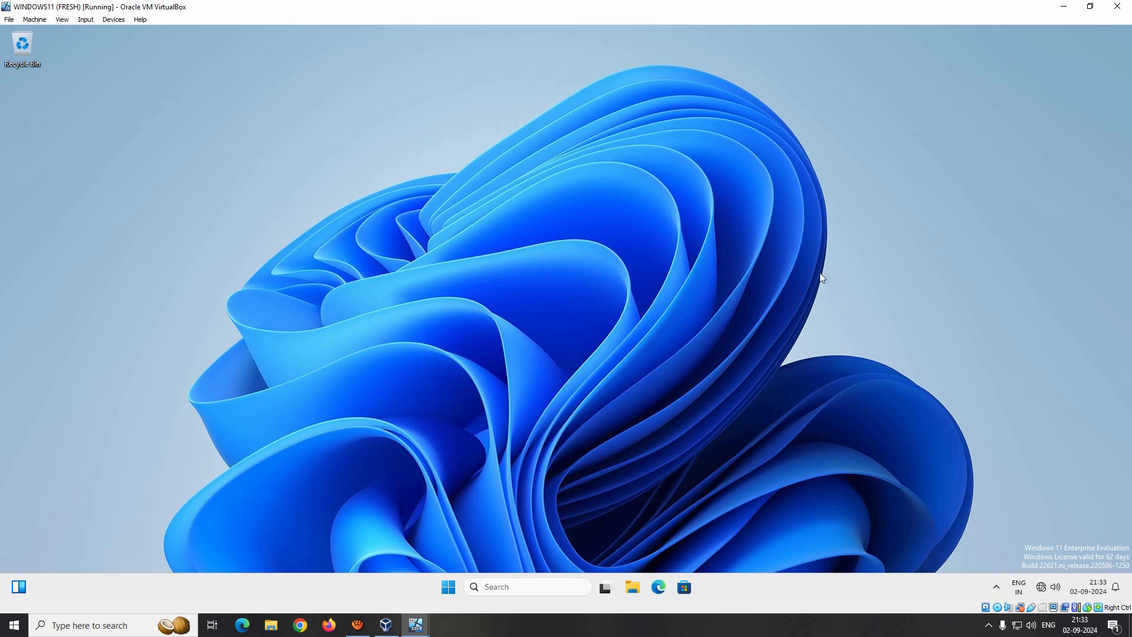
pyautogui.click(85, 22)
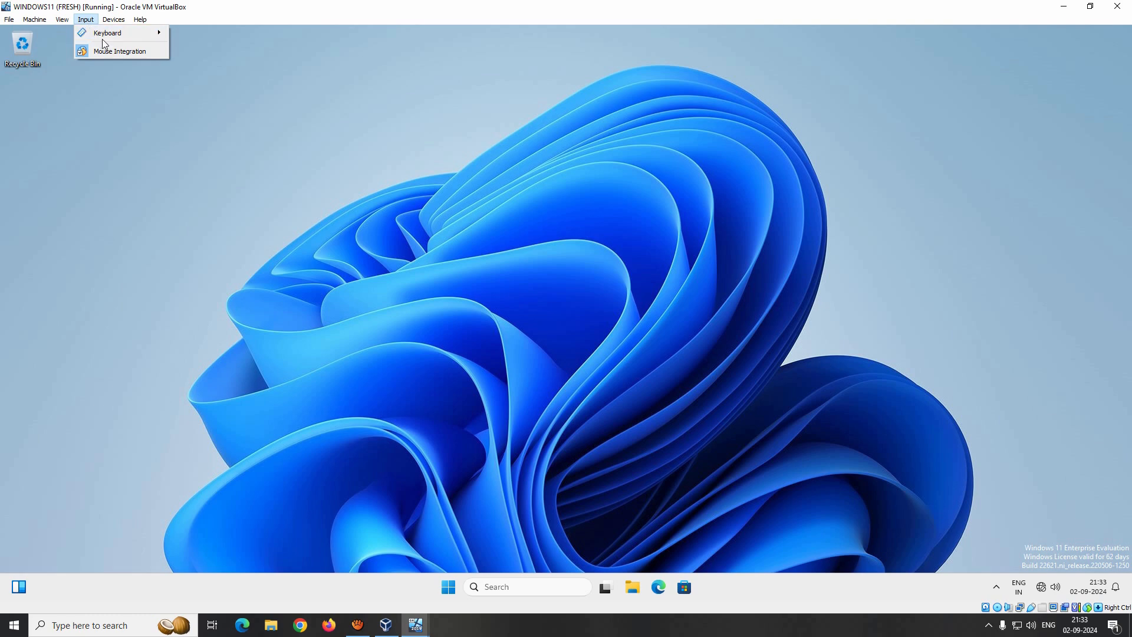
# - Insert Ctrl-Alt-Del and change the domain user's password, entering the old password and the new one twice
pyautogui.moveTo(109, 35)
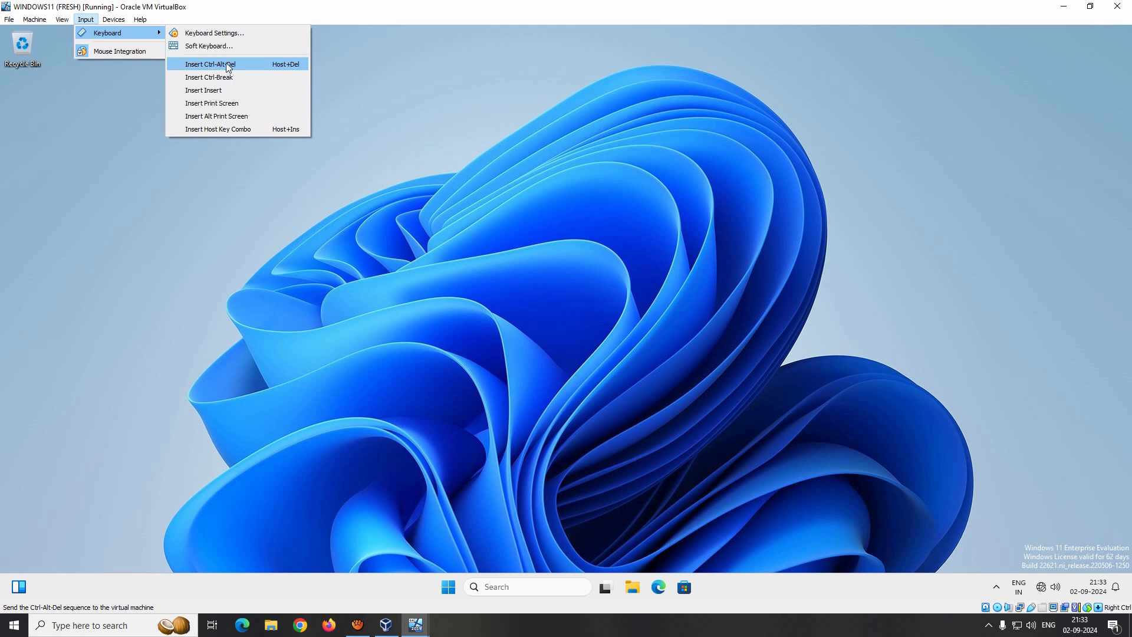
pyautogui.click(246, 65)
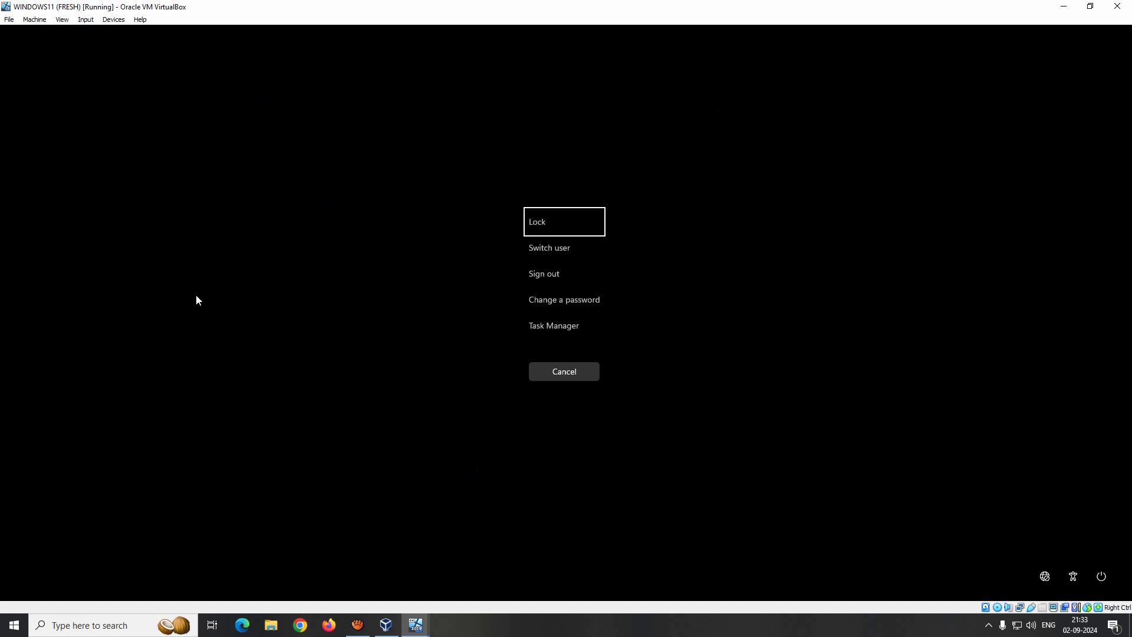
pyautogui.click(562, 302)
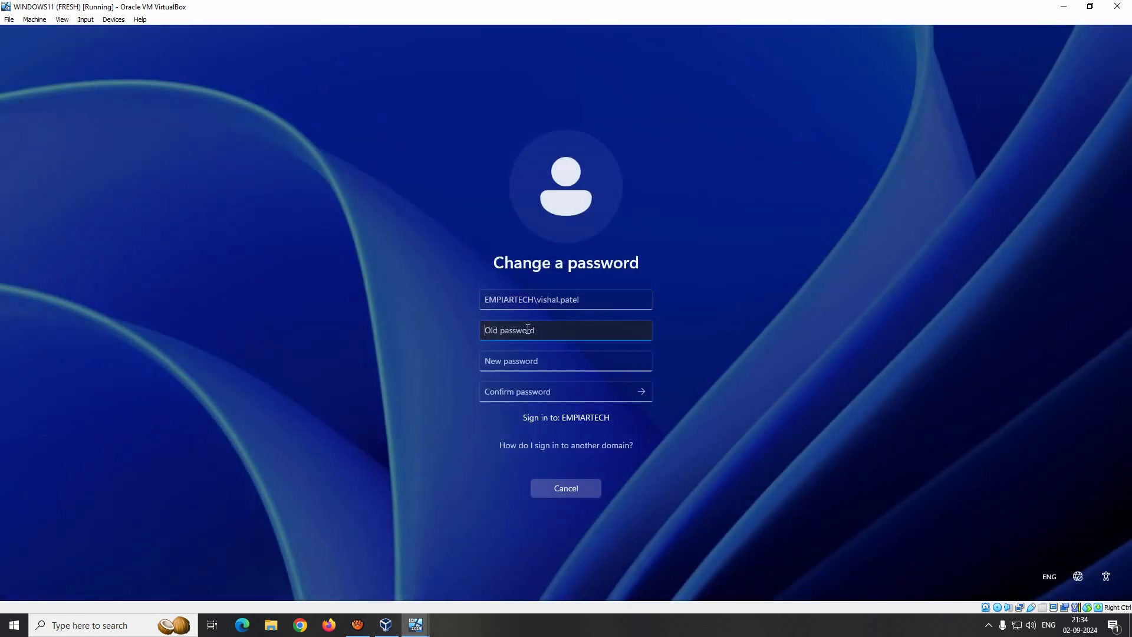
pyautogui.write('••')
pyautogui.press('BackSpace')
pyautogui.press('BackSpace')
pyautogui.write('•••••••••')
pyautogui.press('Tab')
pyautogui.write('••••••••••')
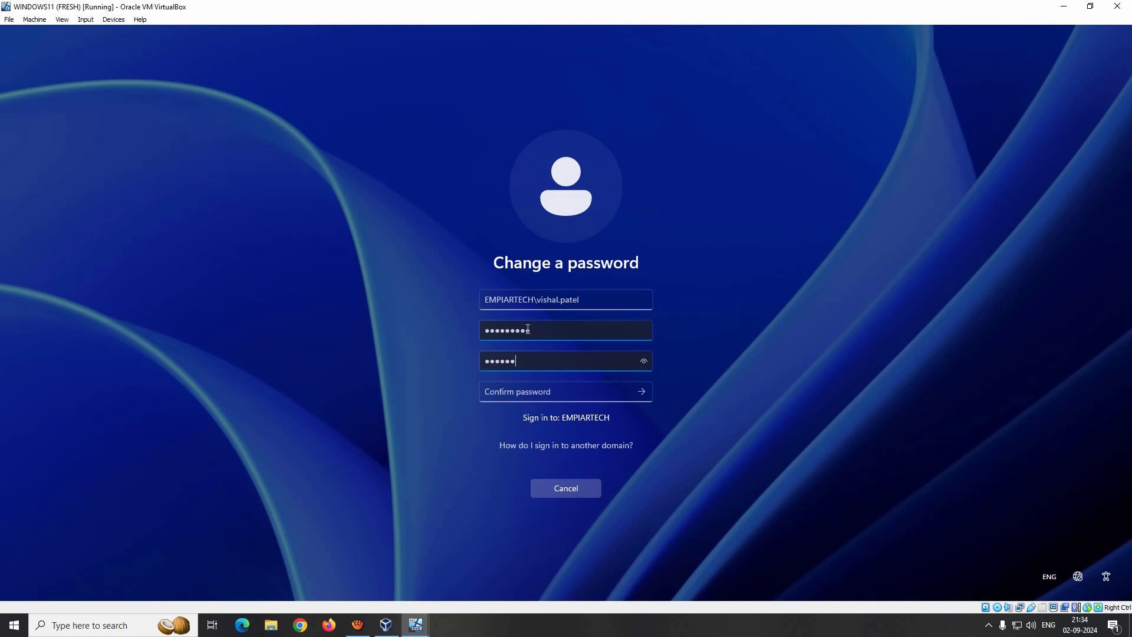
pyautogui.press('Tab')
pyautogui.write('••••••••••')
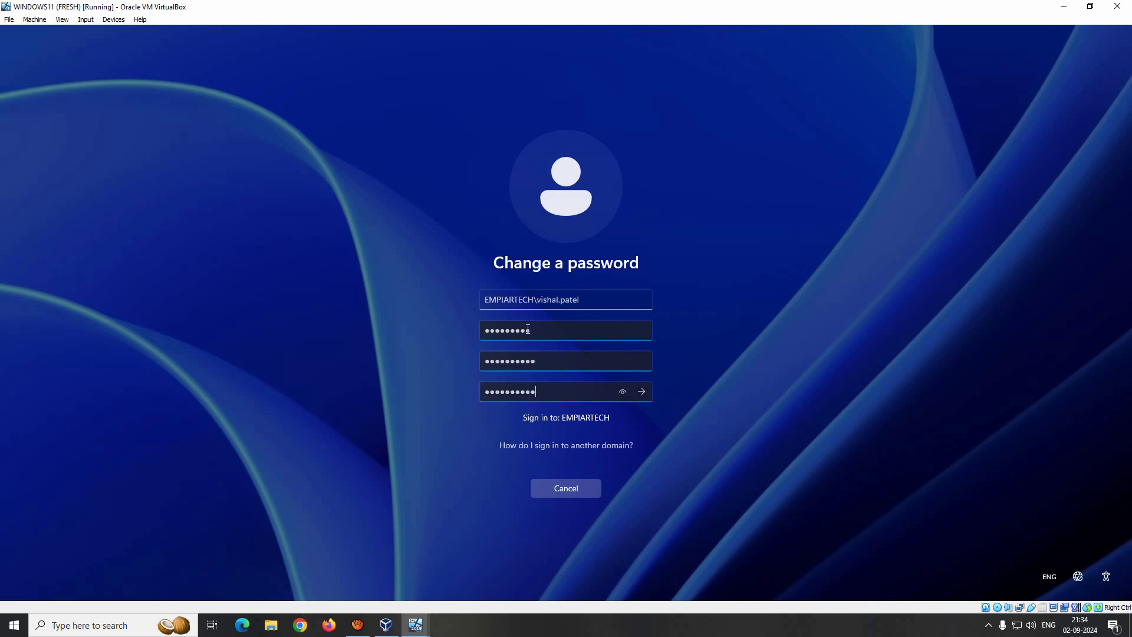
pyautogui.press('Return')
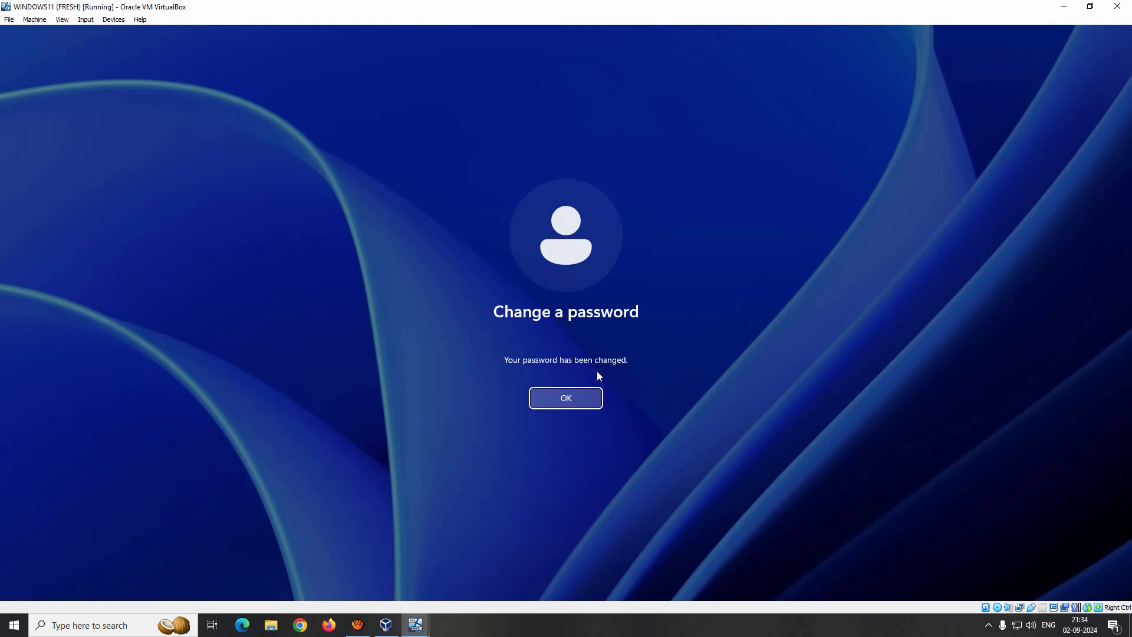
pyautogui.click(580, 398)
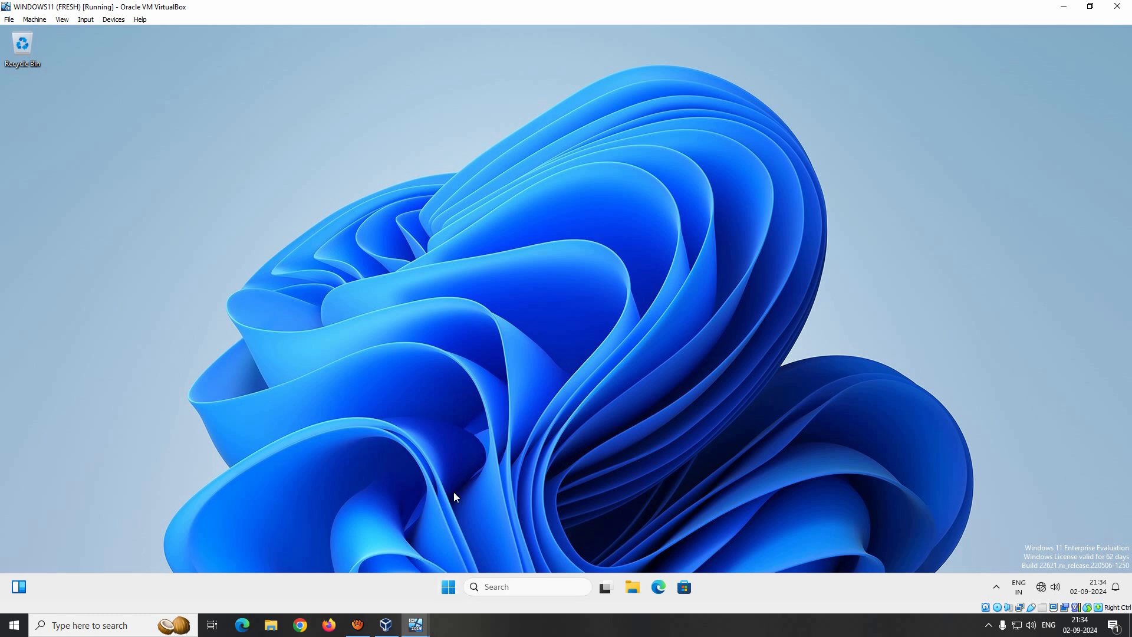
# - Sign out, then sign back in to Windows 11 with the new password
pyautogui.click(451, 585)
pyautogui.click(454, 545)
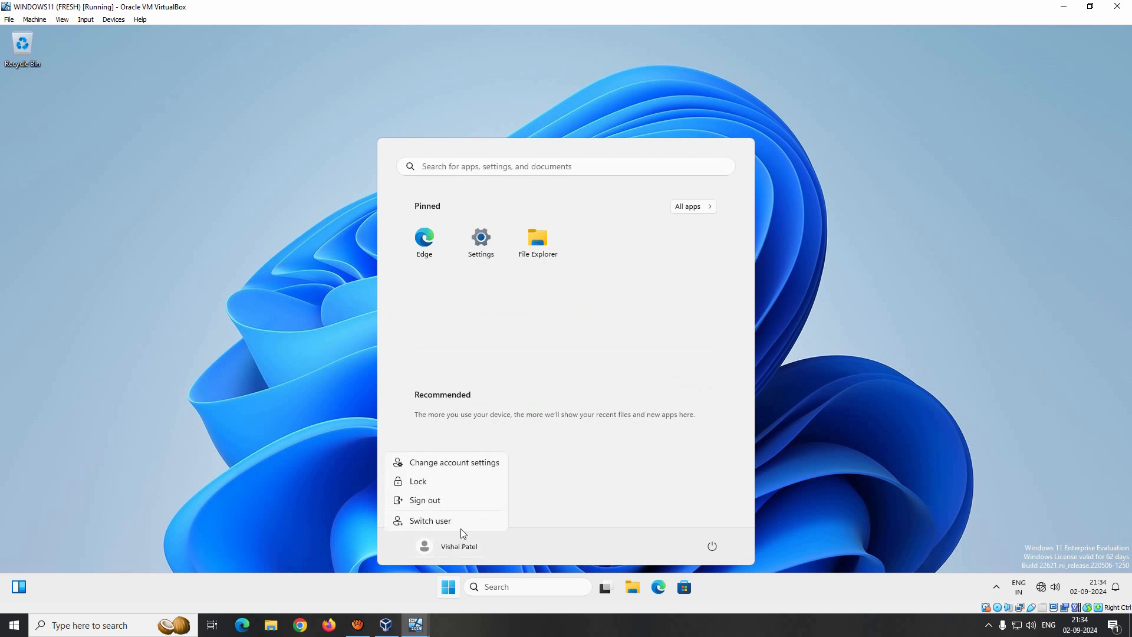
pyautogui.click(439, 502)
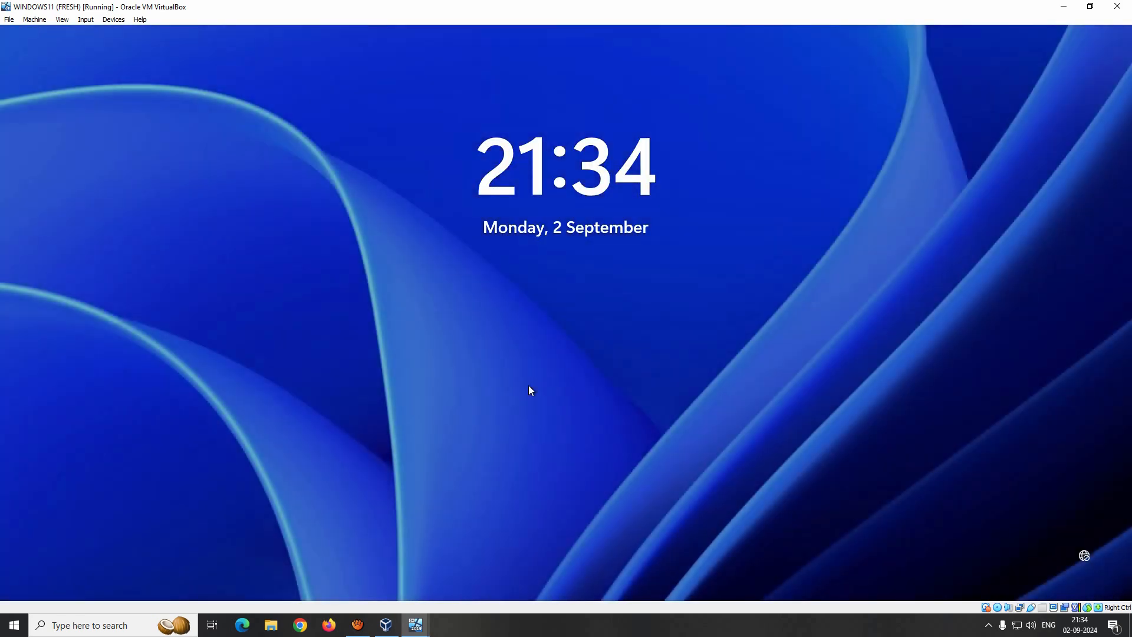
pyautogui.click(529, 386)
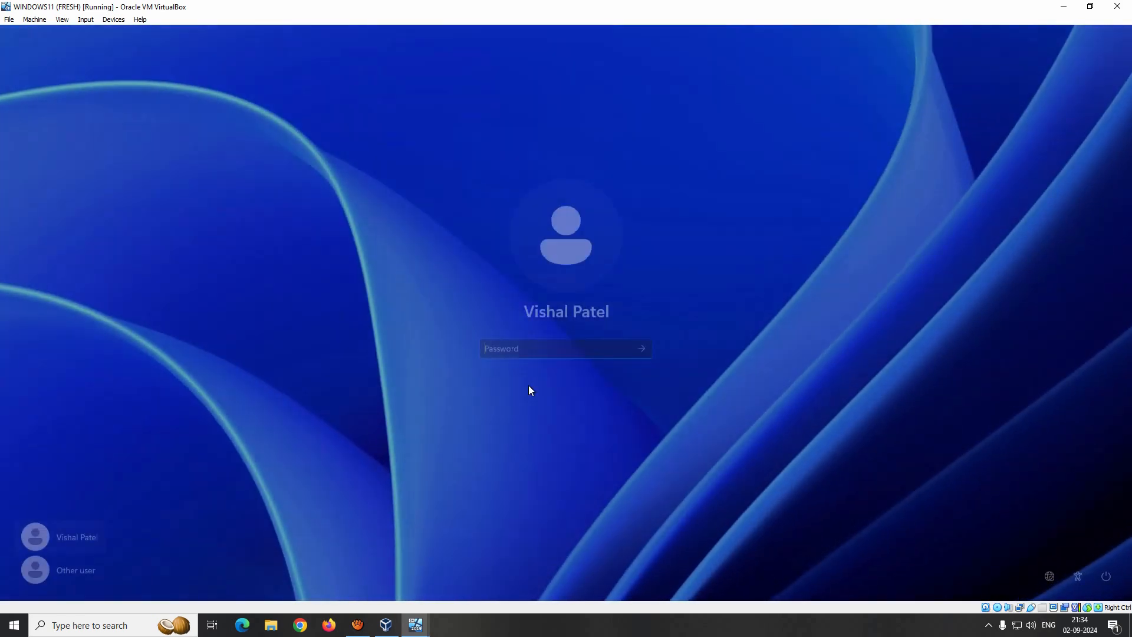
pyautogui.write('•••••••••')
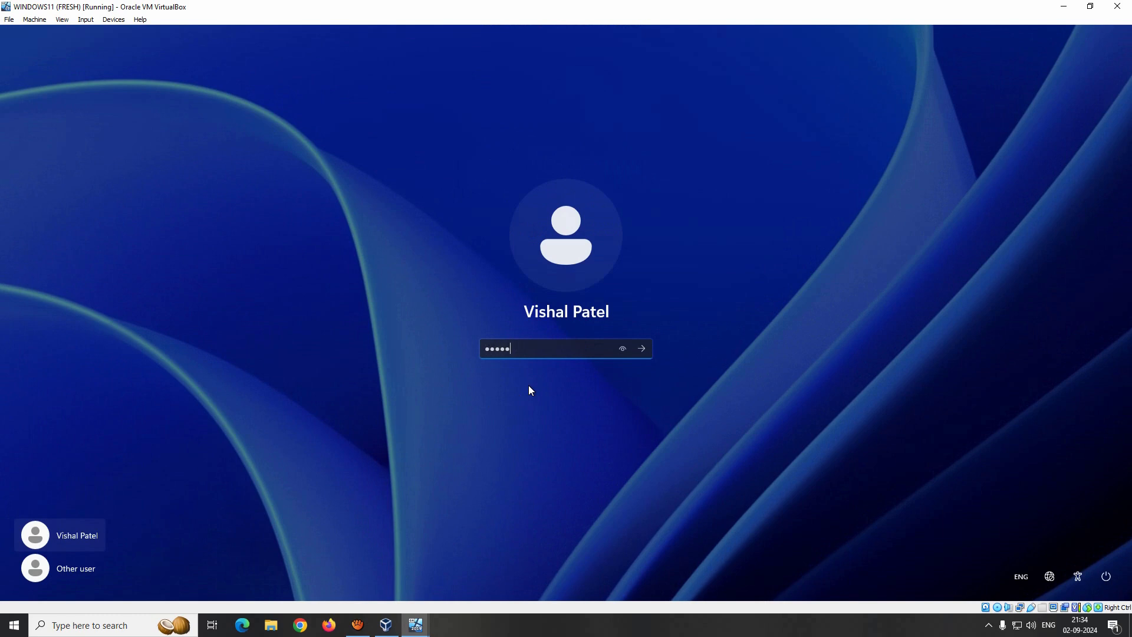
pyautogui.press('Return')
pyautogui.press('Return')
pyautogui.write('•••••••••••')
pyautogui.press('Return')
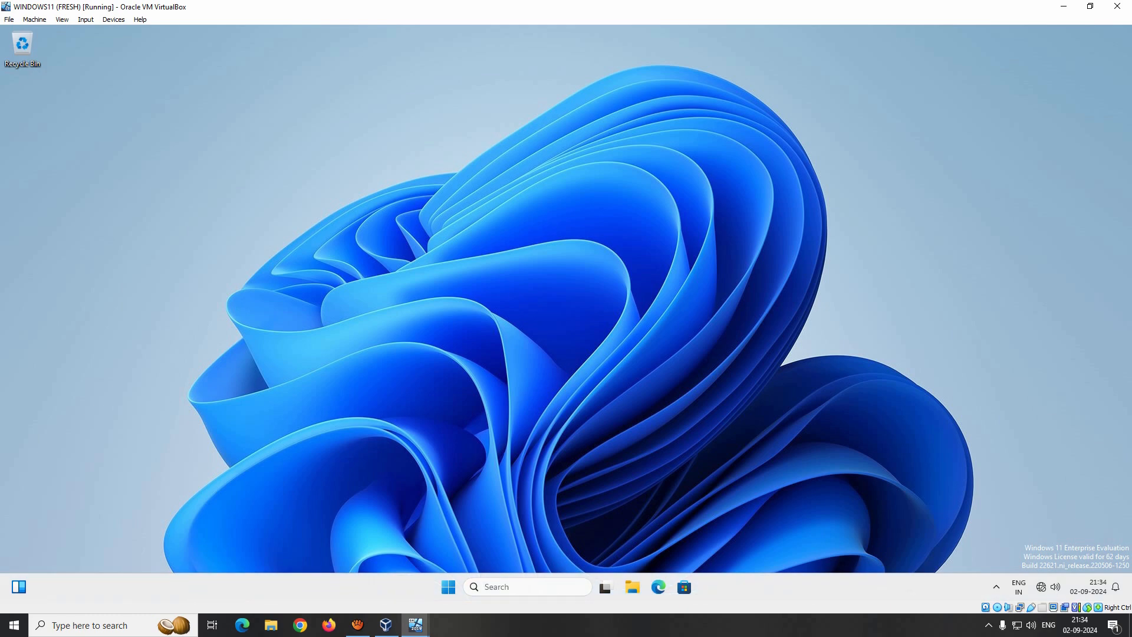
# - Sign out again and select the second domain user's account in the server console
pyautogui.click(448, 587)
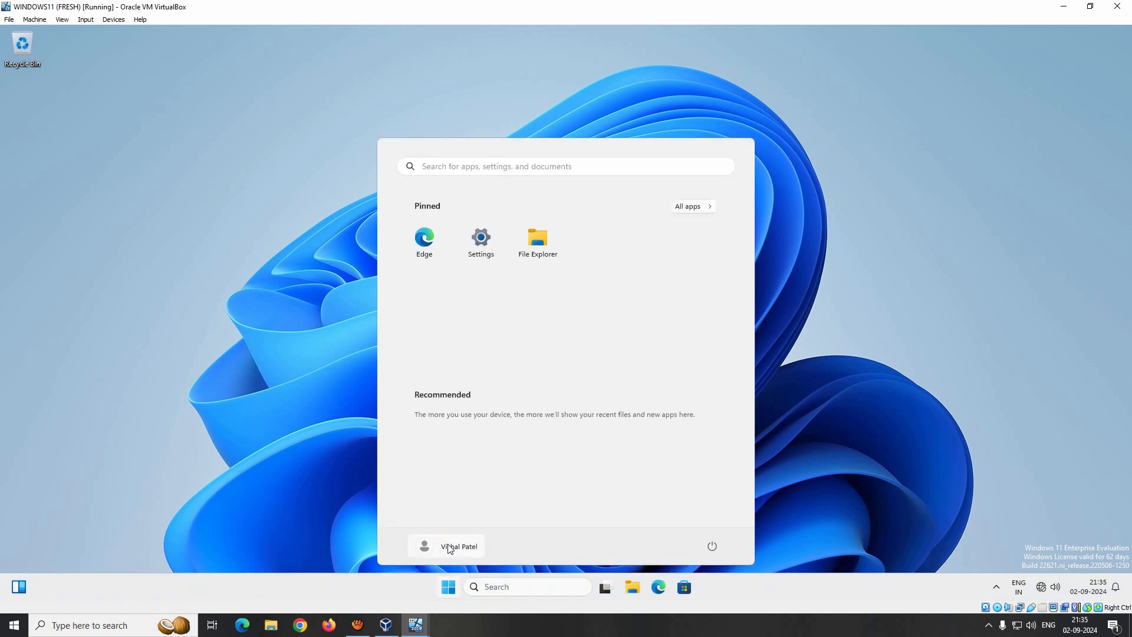
pyautogui.click(451, 547)
pyautogui.click(420, 498)
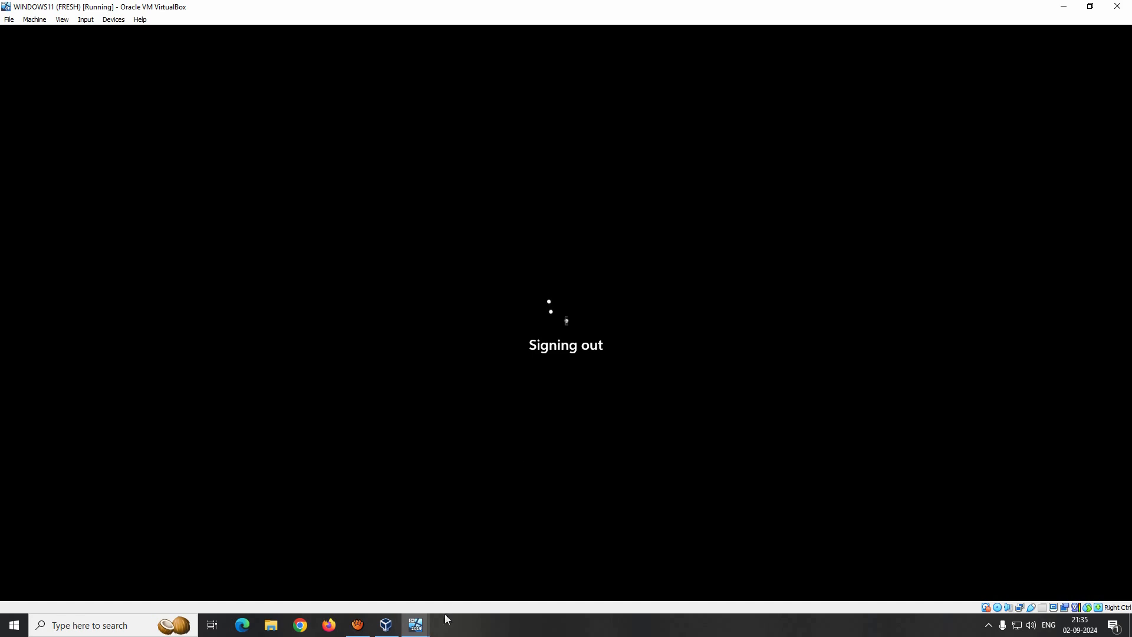
pyautogui.moveTo(416, 625)
pyautogui.click(323, 569)
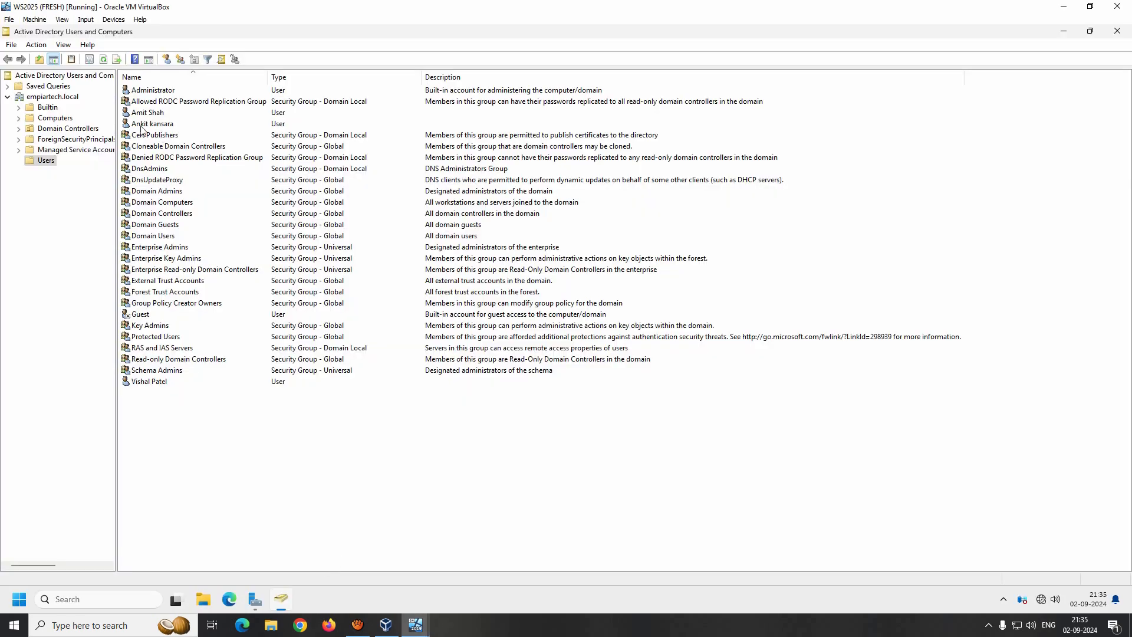
pyautogui.click(142, 127)
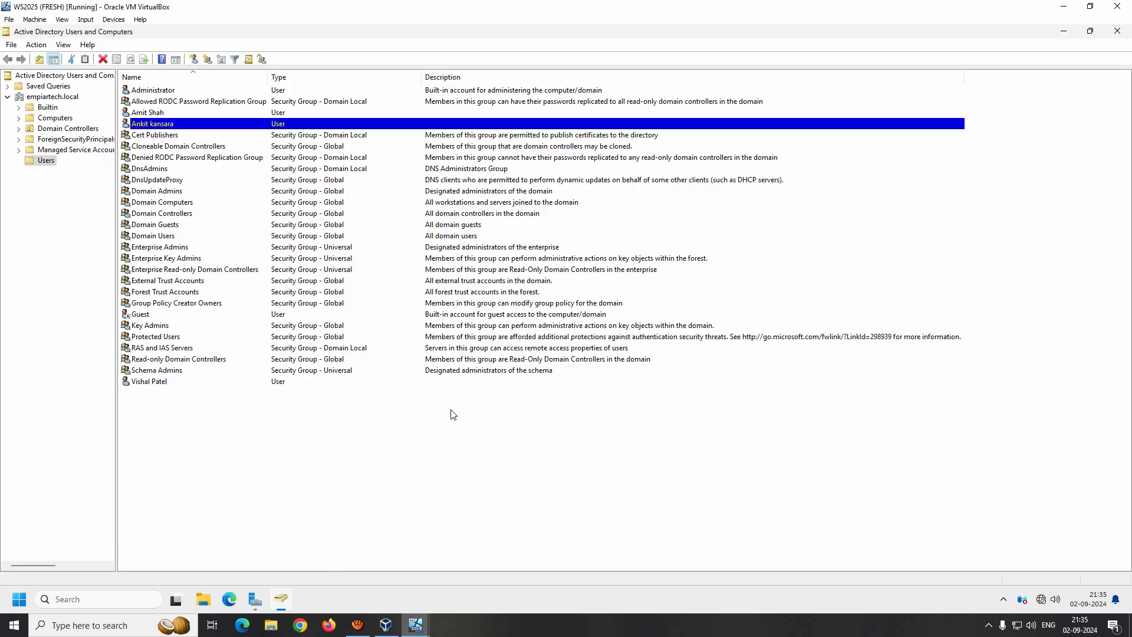
pyautogui.click(415, 625)
# - Sign in to Windows 11 via Other user with the second domain user's username and password
pyautogui.click(474, 577)
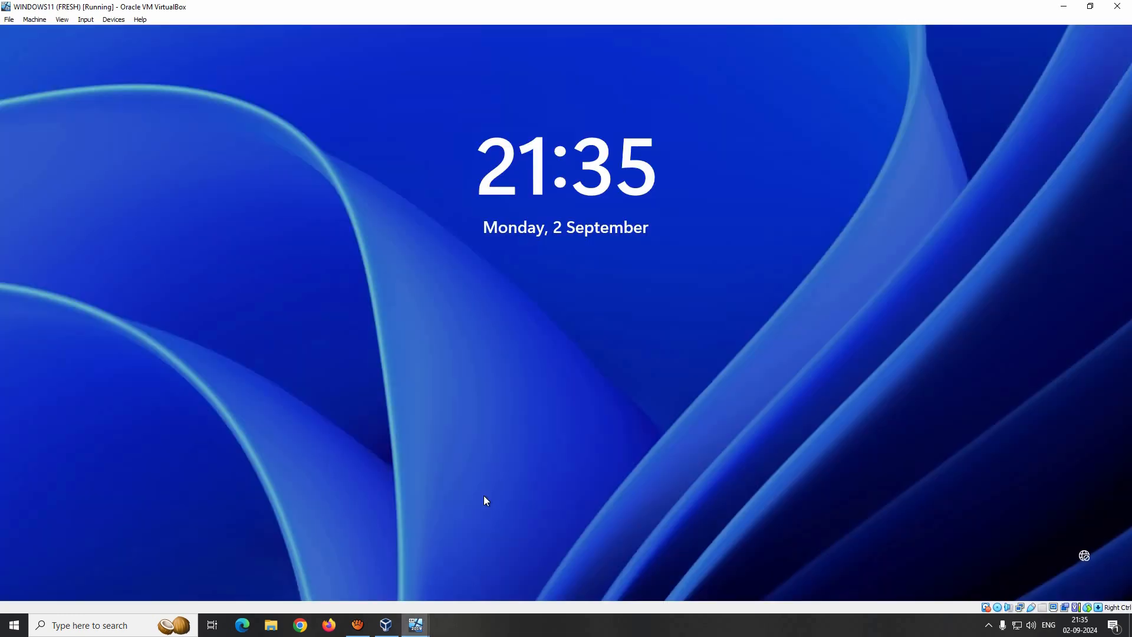
pyautogui.click(512, 359)
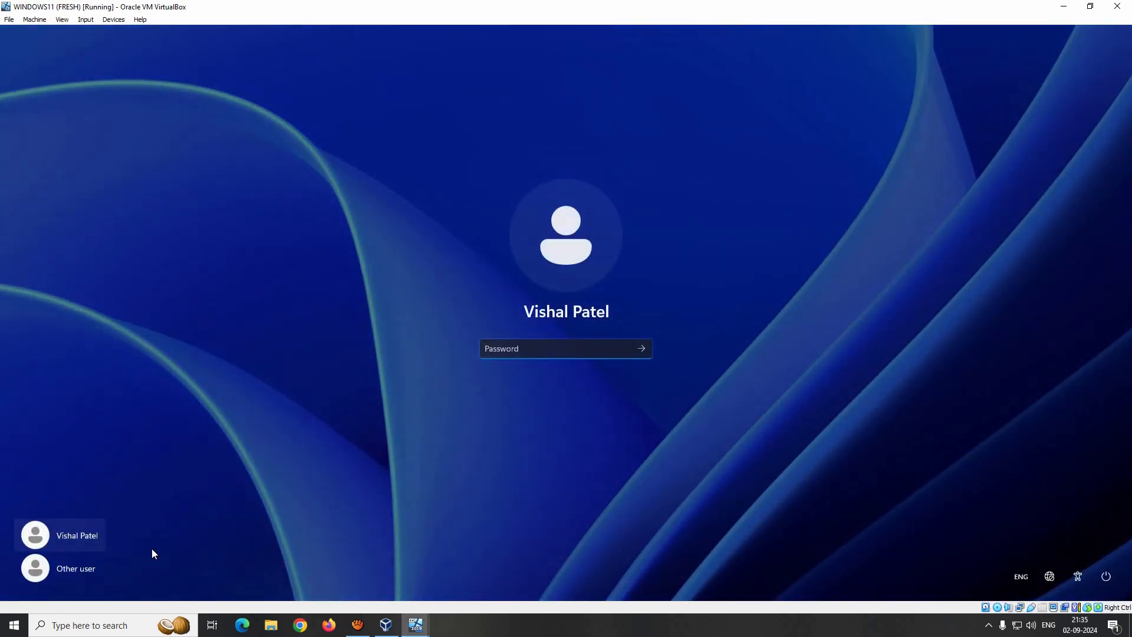
pyautogui.click(55, 569)
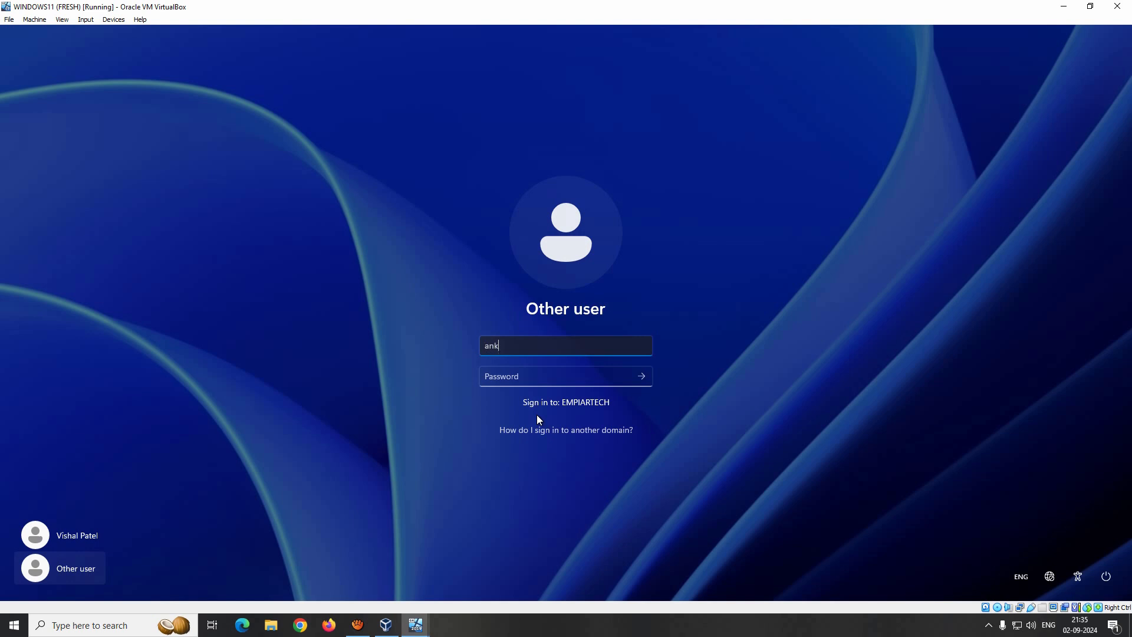
pyautogui.press('Tab')
pyautogui.write('•••••••••••')
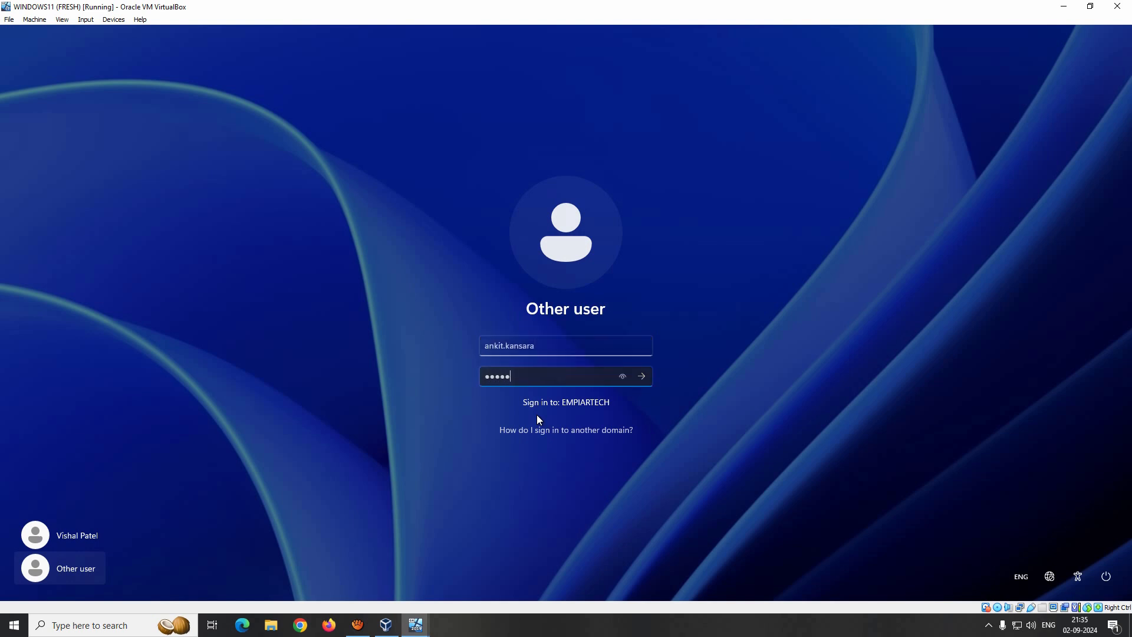
pyautogui.press('Return')
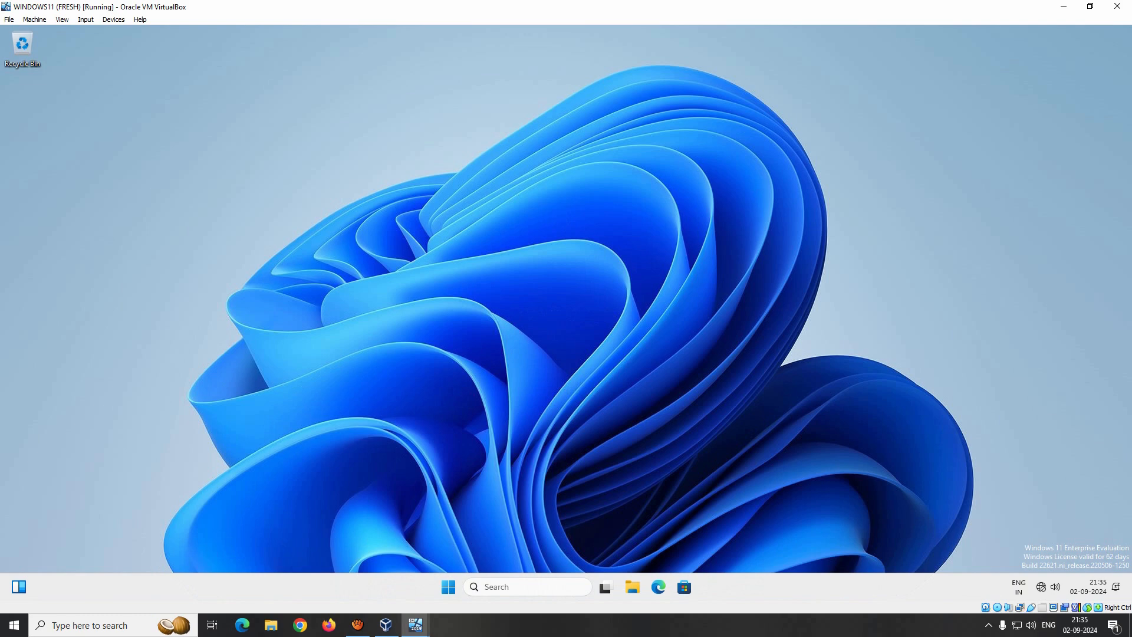
# - Sign the second user out from the Start menu's account options
pyautogui.click(448, 586)
pyautogui.click(457, 549)
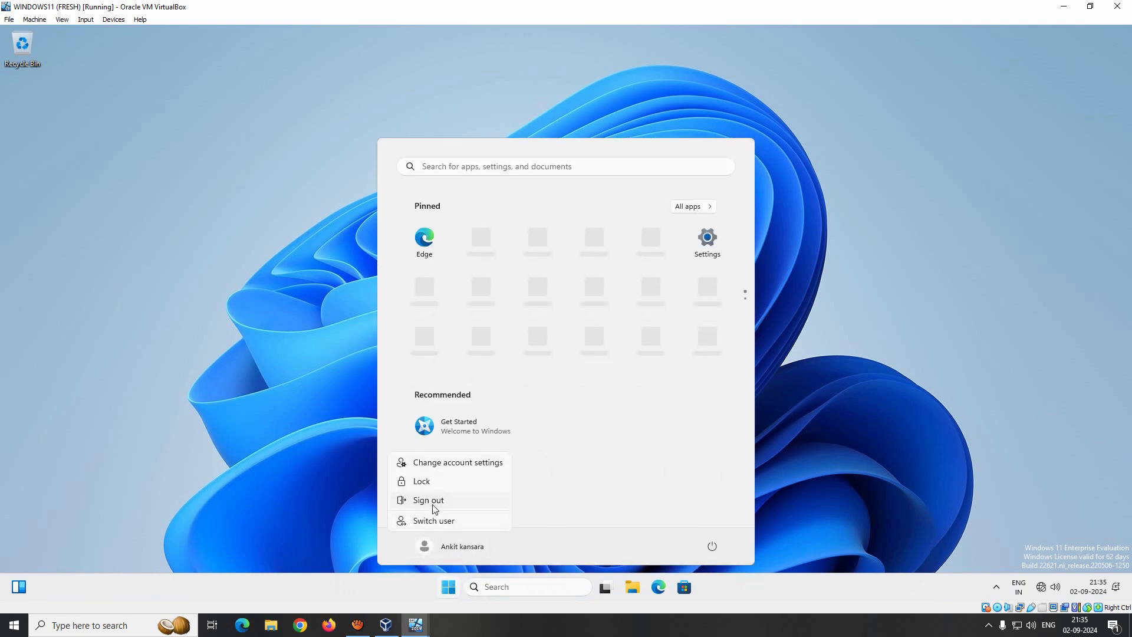
pyautogui.click(436, 501)
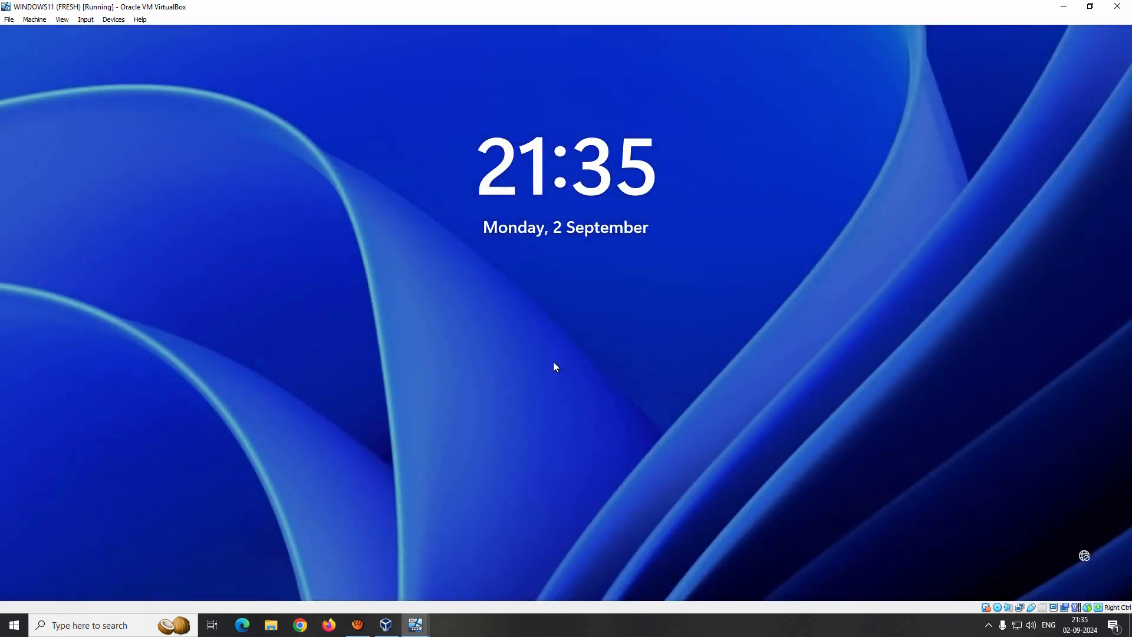
# - Enter wrong passwords repeatedly for the second user until Windows 11 reports the account locked out
pyautogui.click(554, 362)
pyautogui.write('**************')
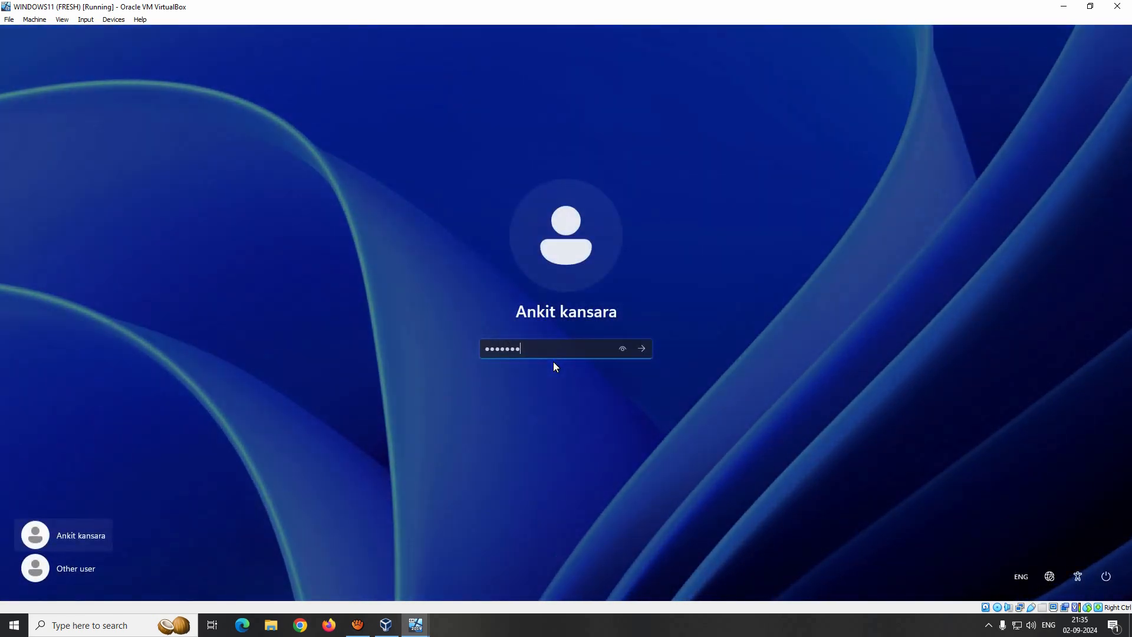
pyautogui.press('Return')
pyautogui.press('Return')
pyautogui.write('**********')
pyautogui.press('Return')
pyautogui.press('Return')
pyautogui.write('**************')
pyautogui.press('Return')
pyautogui.press('Return')
pyautogui.write('************')
pyautogui.press('Return')
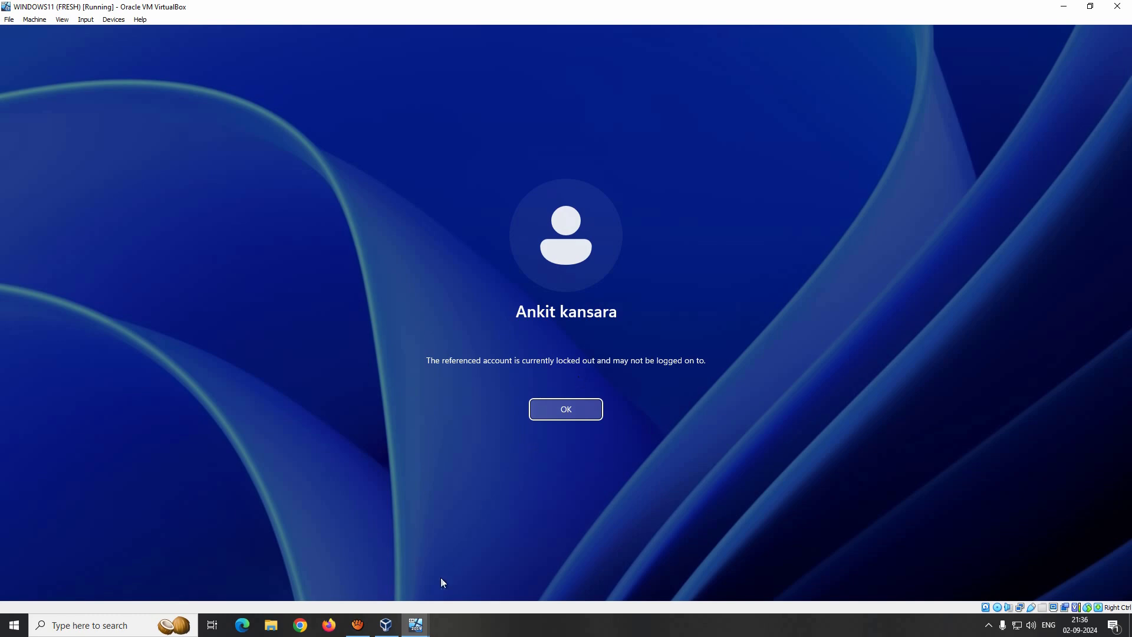
# - Return to the server VM and refresh the Users container
pyautogui.moveTo(416, 625)
pyautogui.click(360, 573)
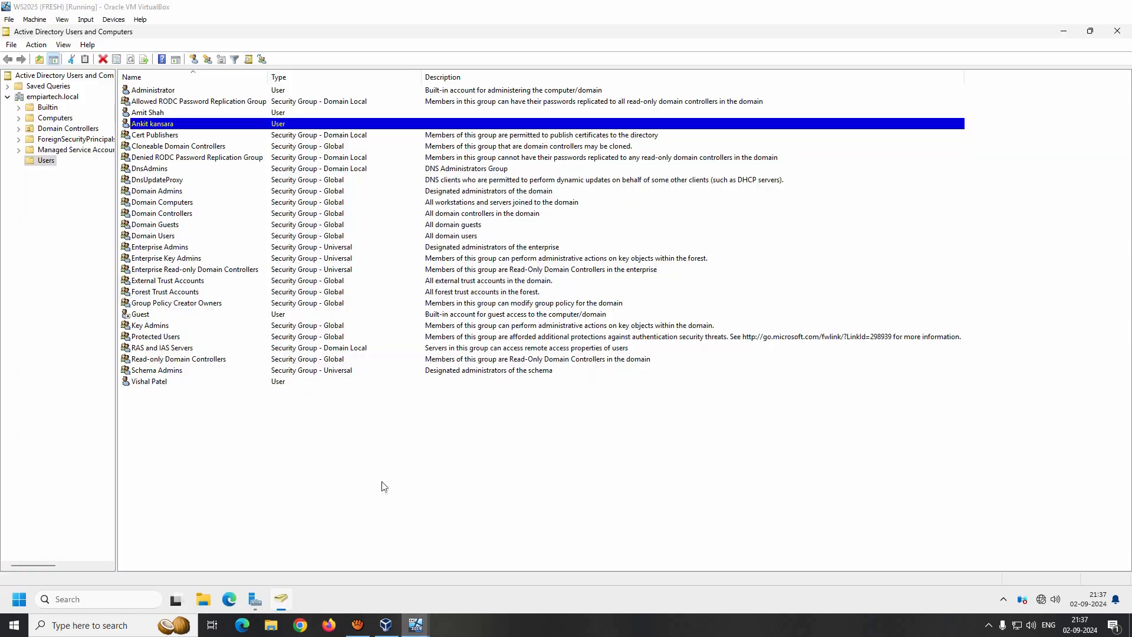
pyautogui.rightClick(310, 449)
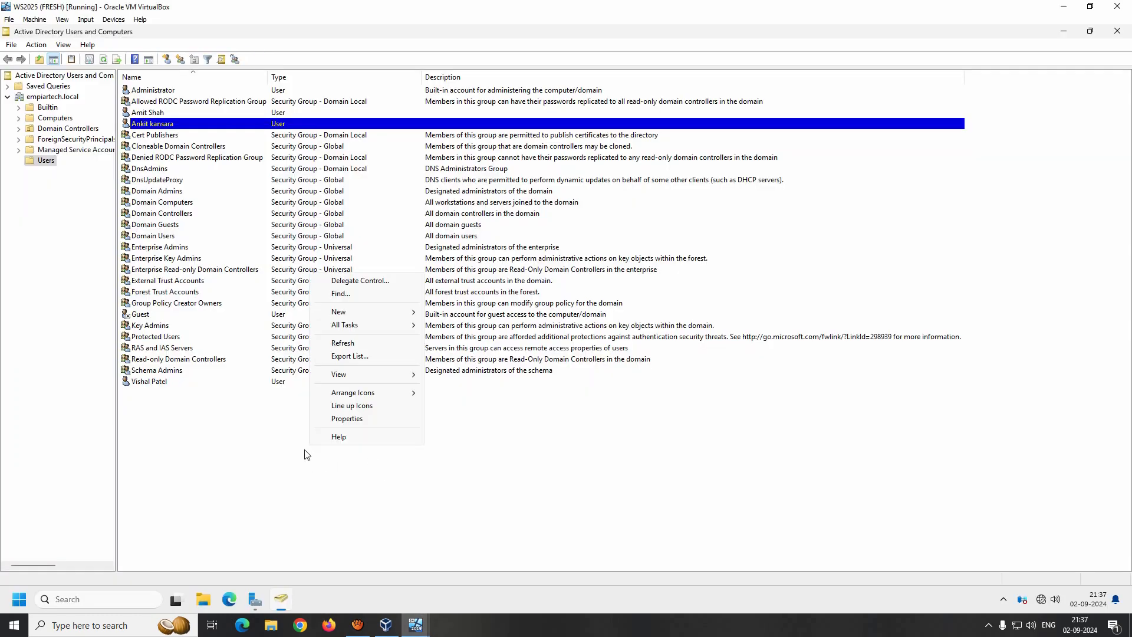
pyautogui.click(341, 343)
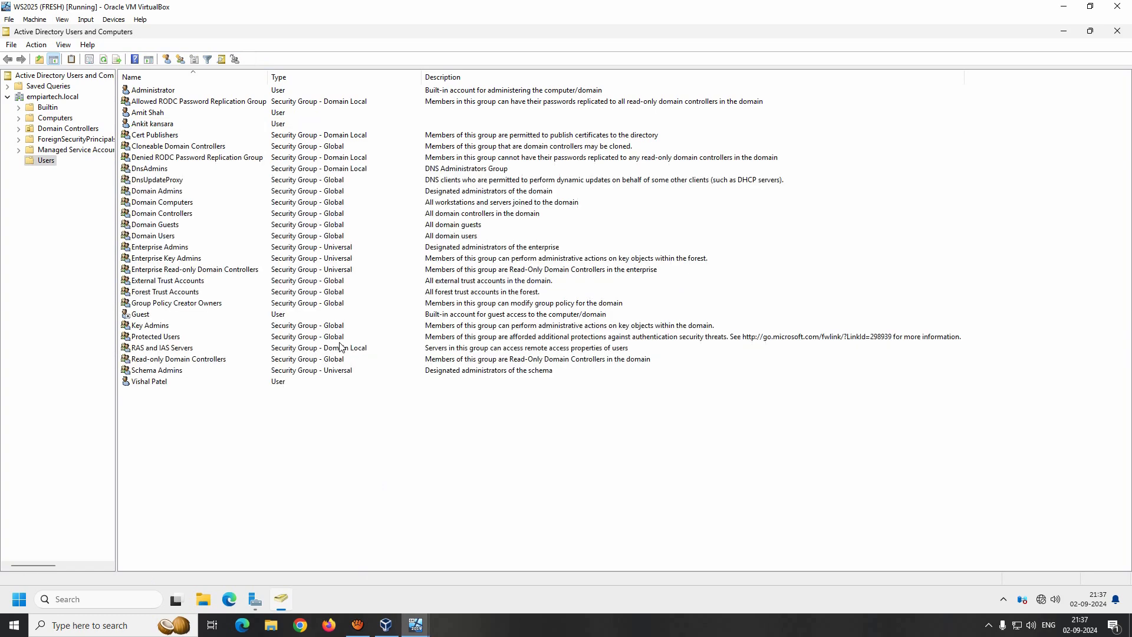
# - Check the Account tab lockout status of the fourth and the bottom user accounts
pyautogui.click(152, 124)
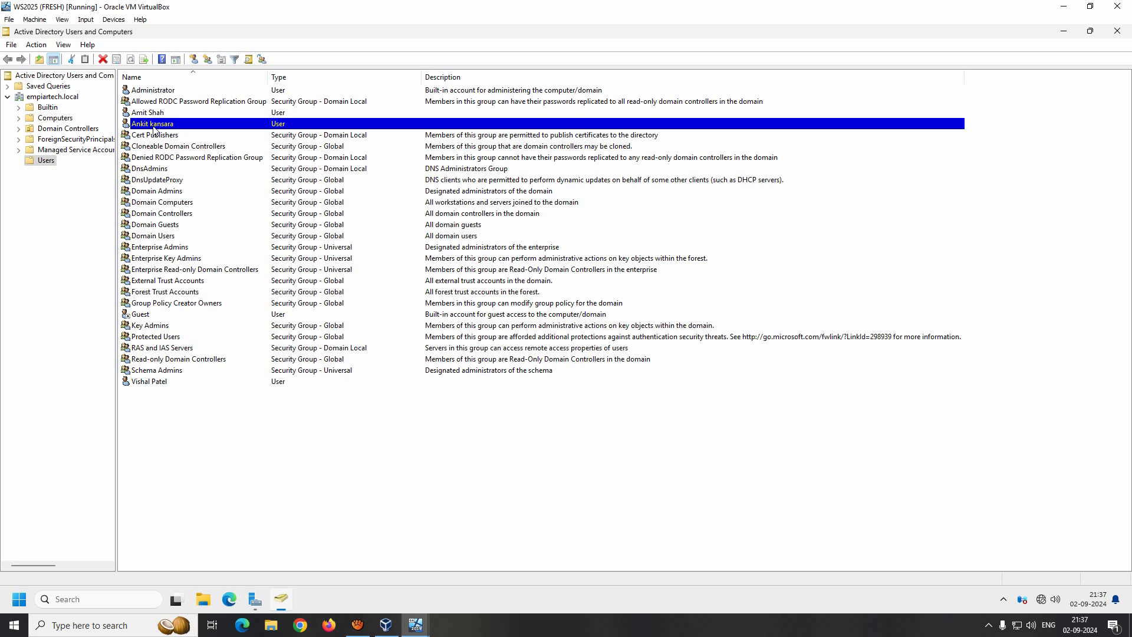
pyautogui.rightClick(154, 129)
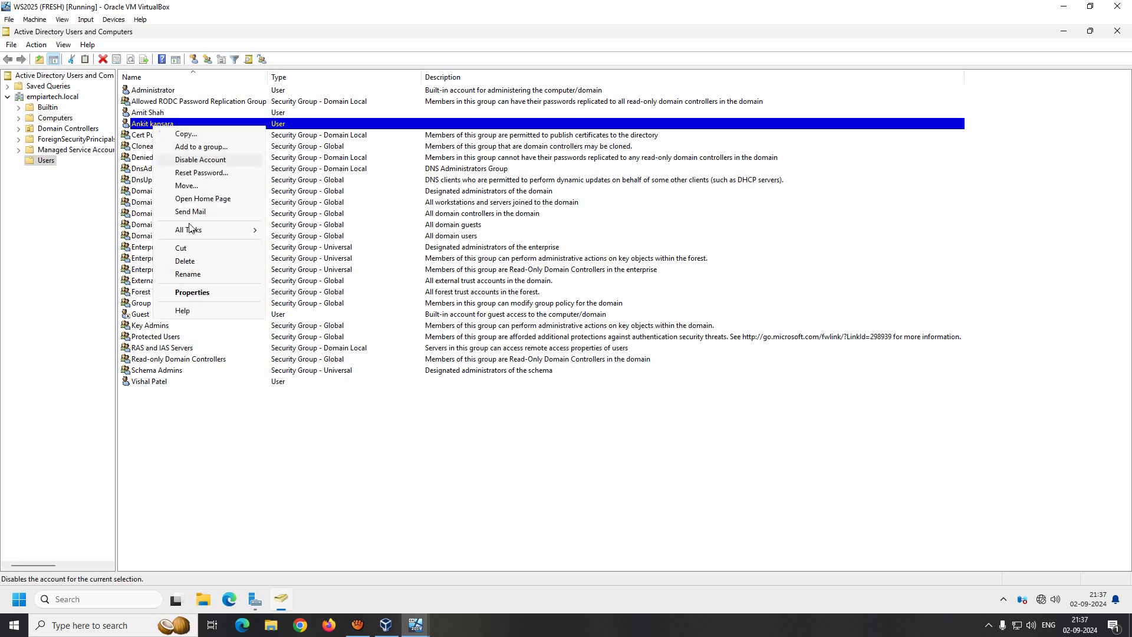
pyautogui.click(193, 292)
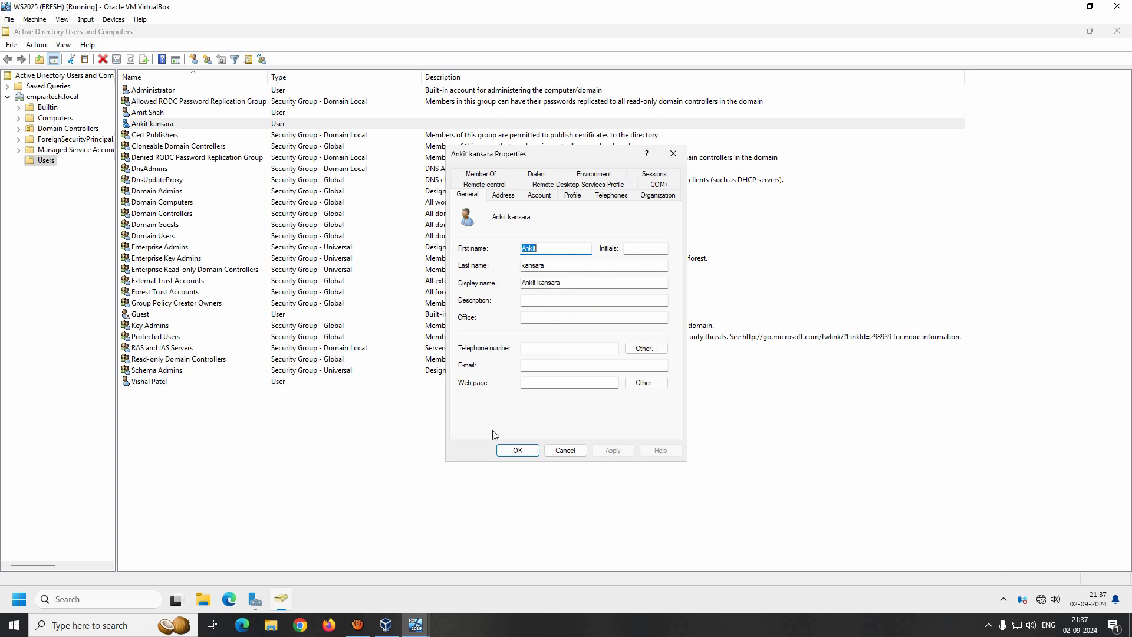
pyautogui.click(539, 195)
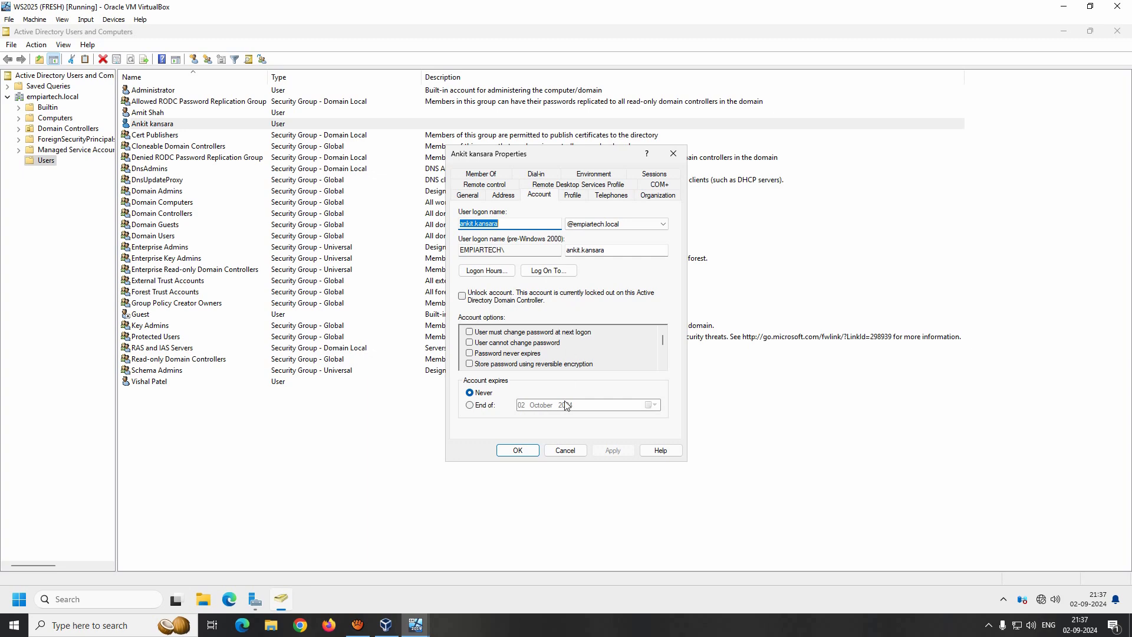
pyautogui.click(564, 450)
pyautogui.doubleClick(149, 381)
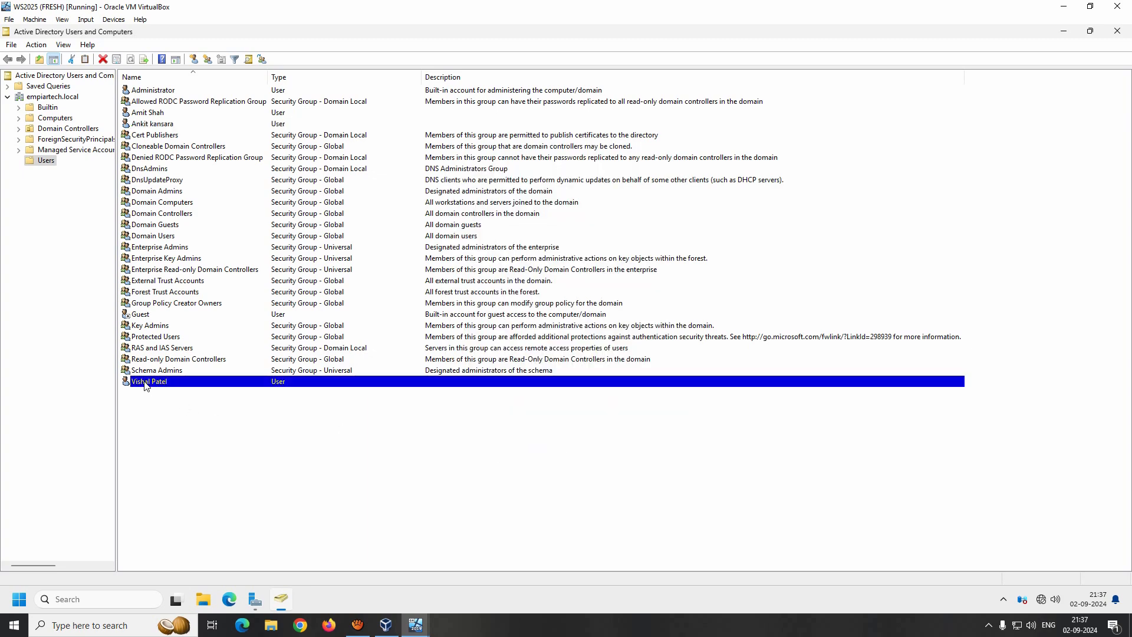
pyautogui.click(539, 195)
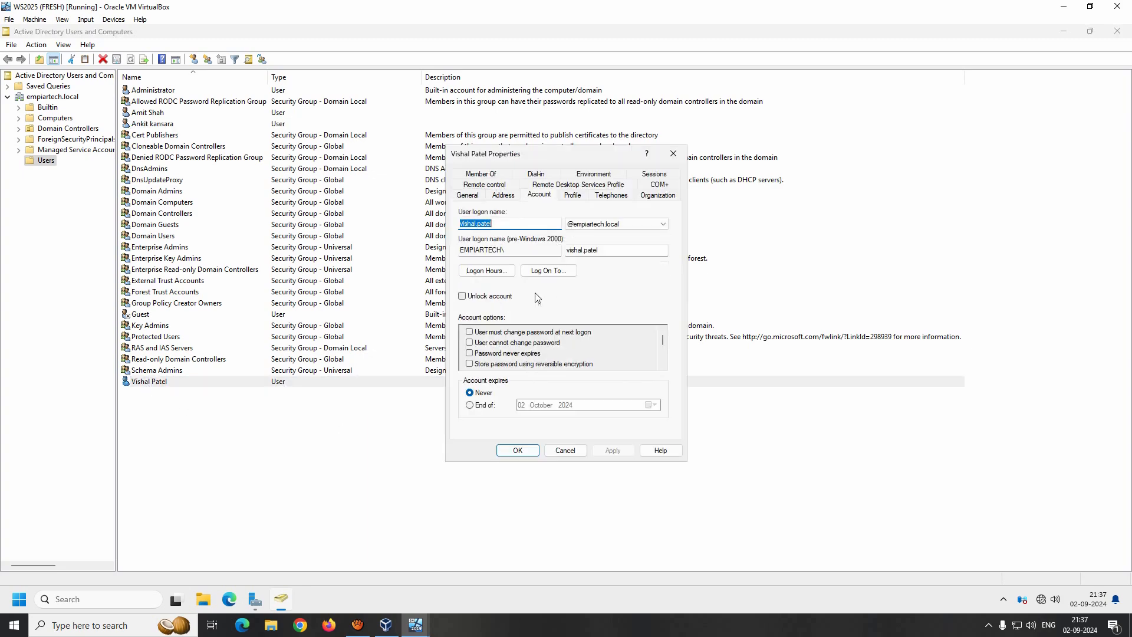
pyautogui.click(565, 450)
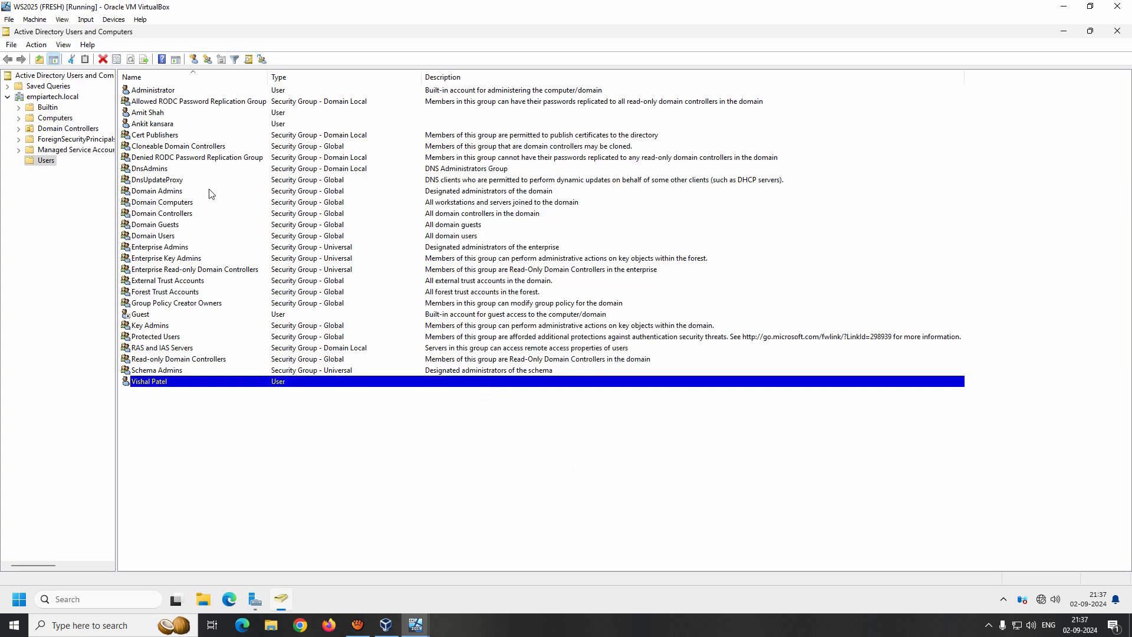
# - Tick Unlock account for the locked-out user, apply, and reopen Properties to confirm it's unlocked
pyautogui.doubleClick(148, 124)
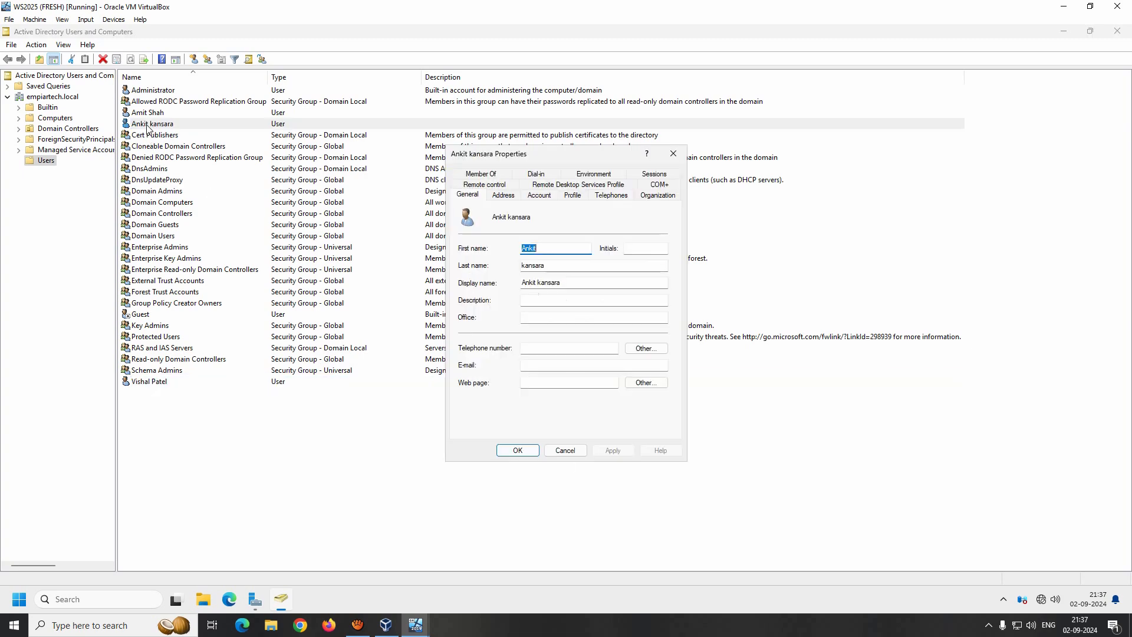
pyautogui.click(538, 195)
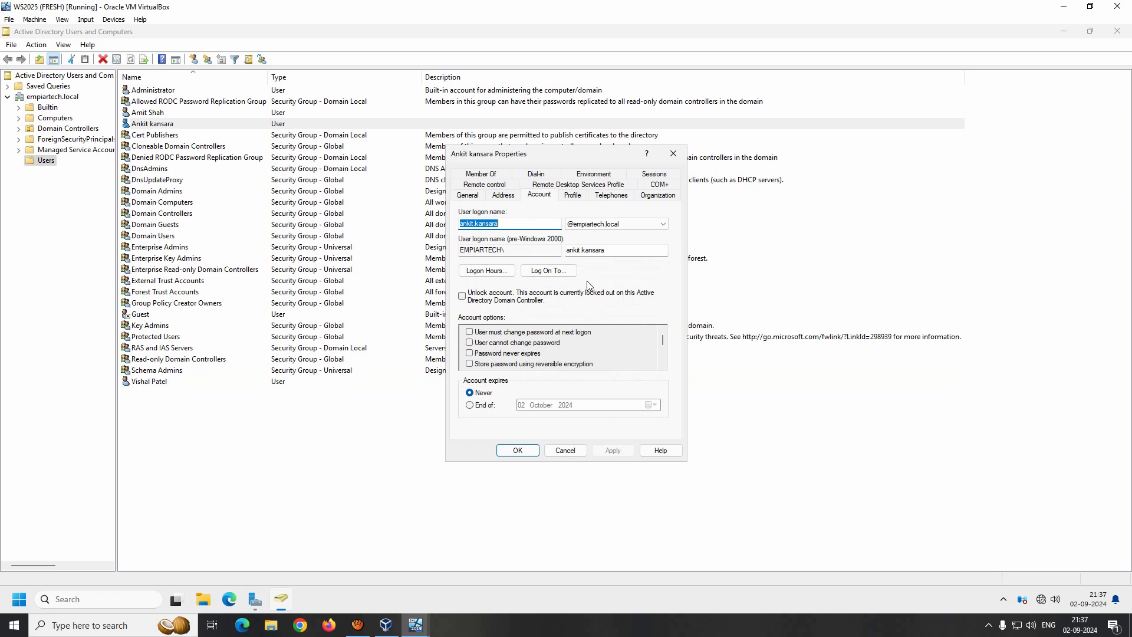
pyautogui.click(463, 296)
pyautogui.click(612, 449)
pyautogui.click(518, 450)
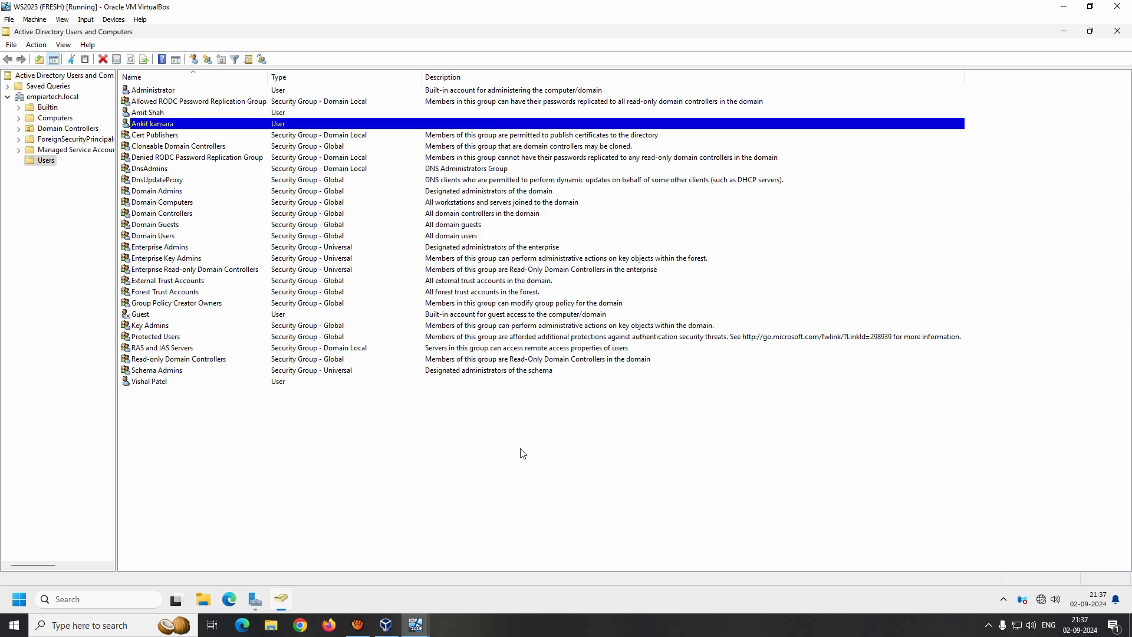
pyautogui.doubleClick(144, 124)
pyautogui.click(540, 195)
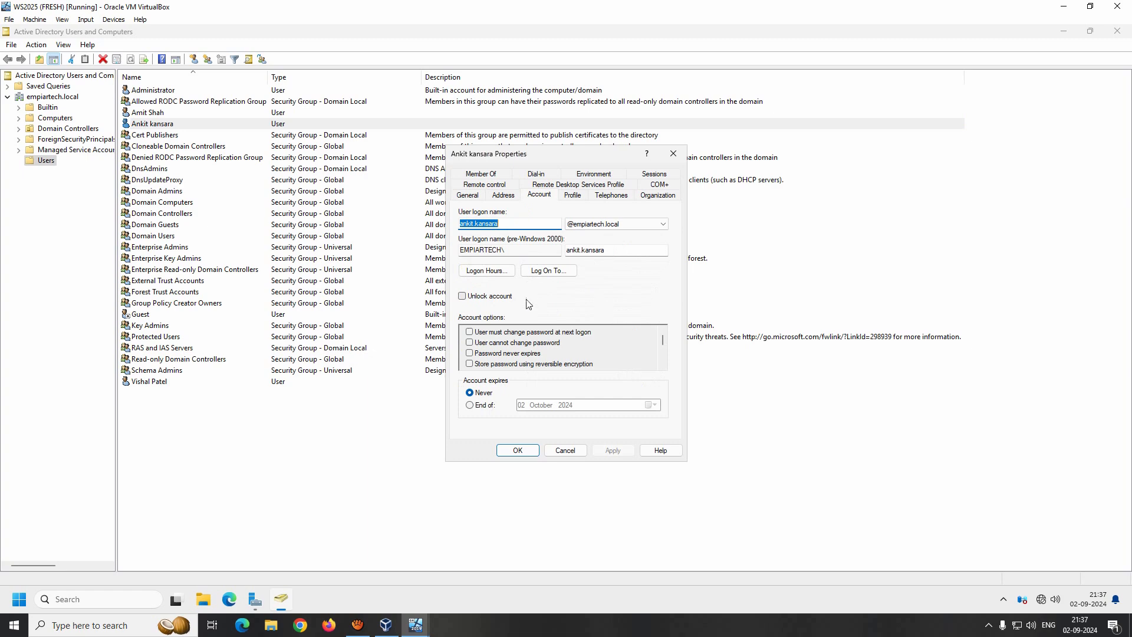
pyautogui.click(566, 452)
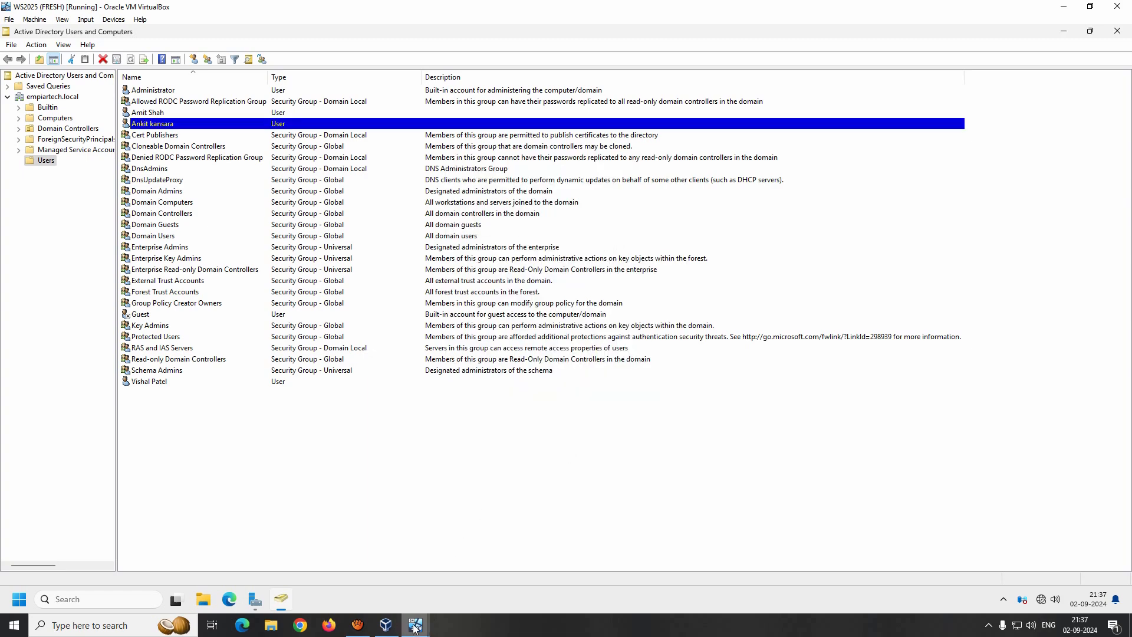
# - Sign in to the Windows 11 VM with the unlocked user's password, then return to the server VM
pyautogui.moveTo(415, 624)
pyautogui.click(476, 582)
pyautogui.click(575, 412)
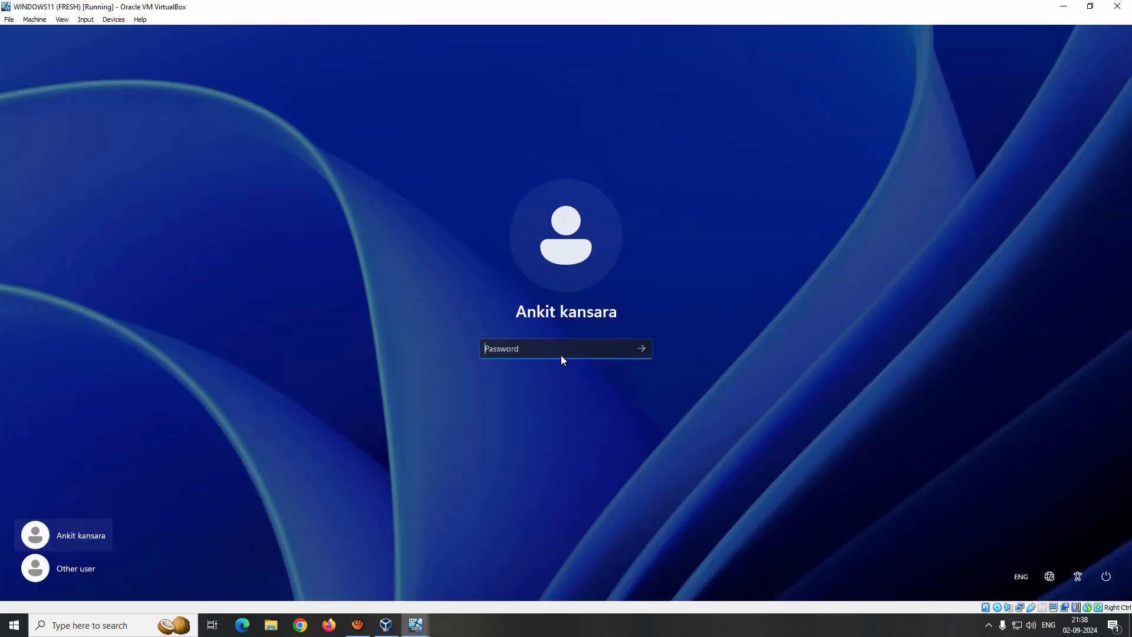
pyautogui.write('a••••••••')
pyautogui.press('Return')
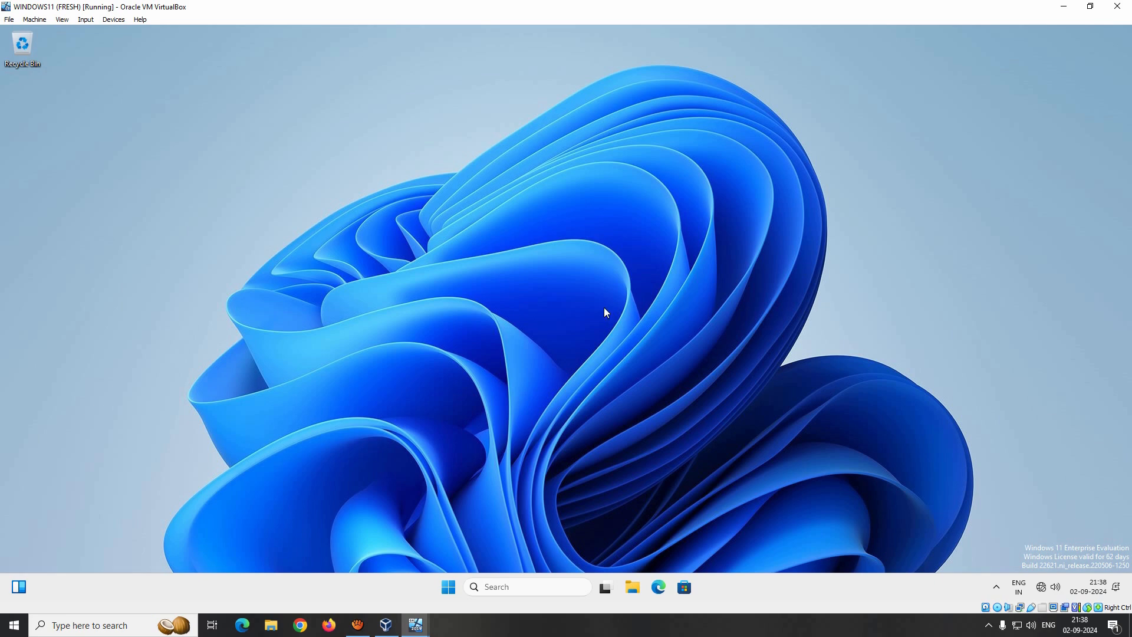
pyautogui.click(416, 625)
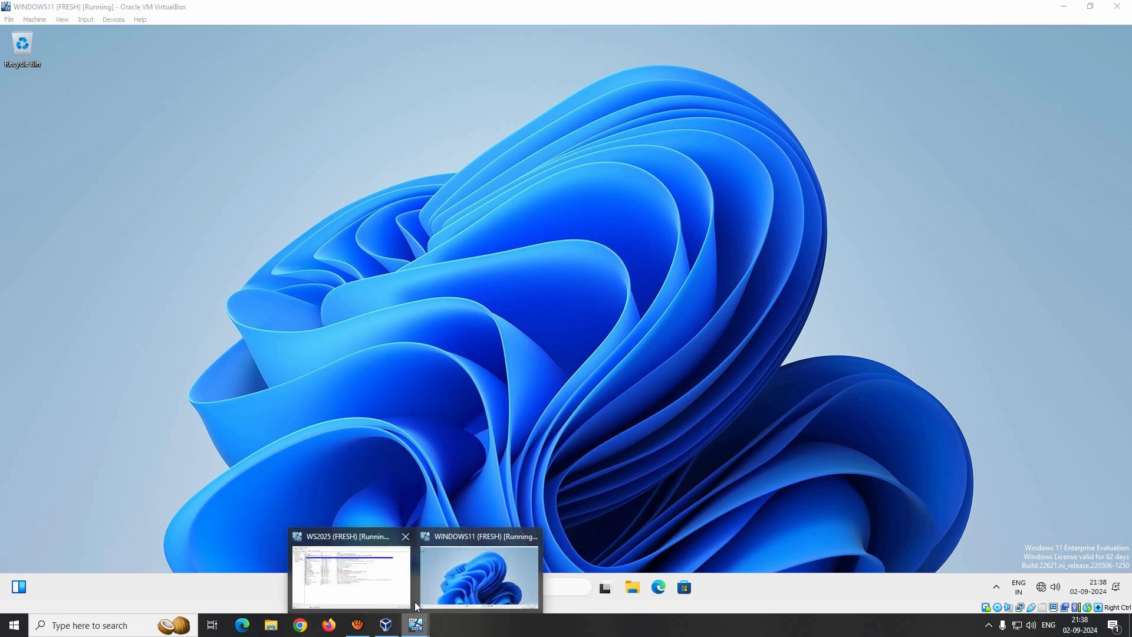
pyautogui.click(346, 582)
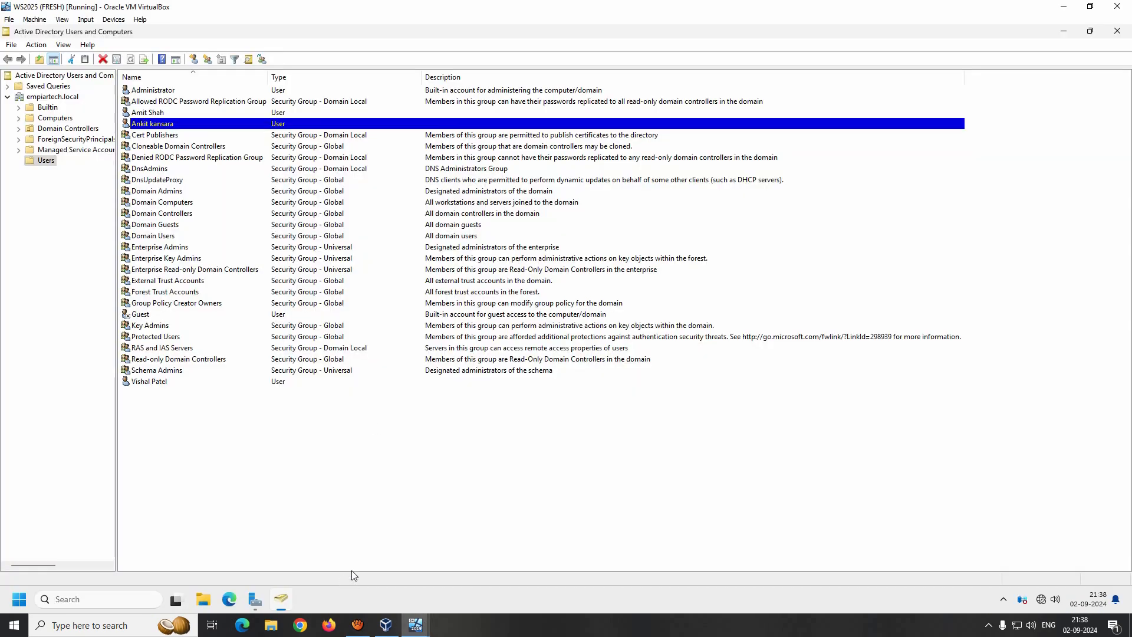
# - Reset the third listed user's password, entering and confirming the new password
pyautogui.rightClick(175, 126)
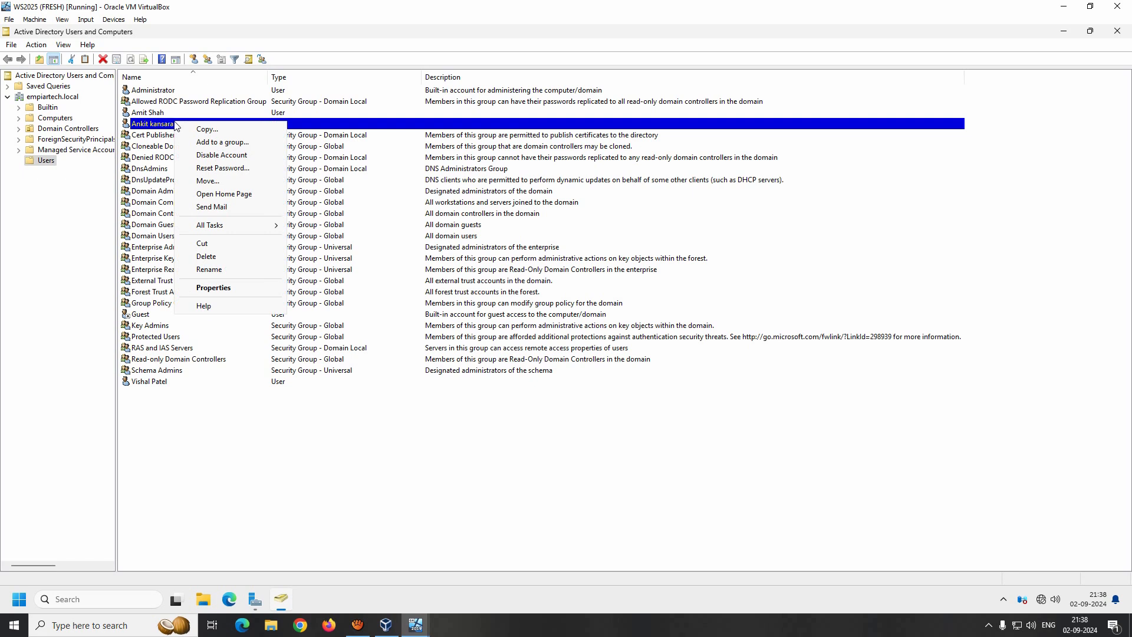
pyautogui.click(223, 168)
pyautogui.press('Escape')
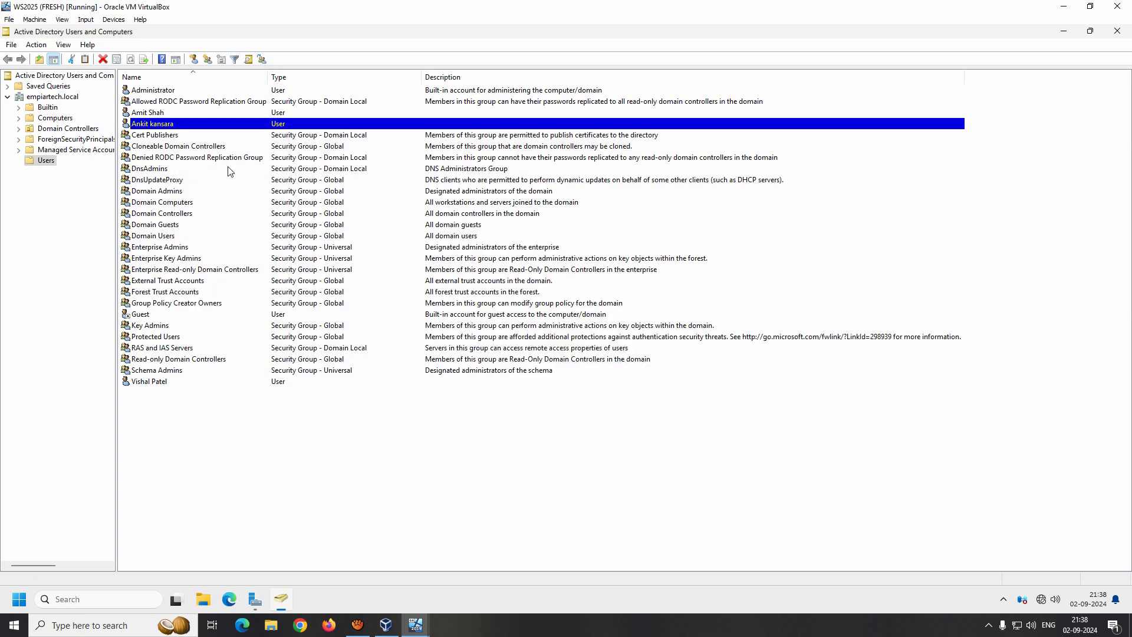
pyautogui.click(149, 113)
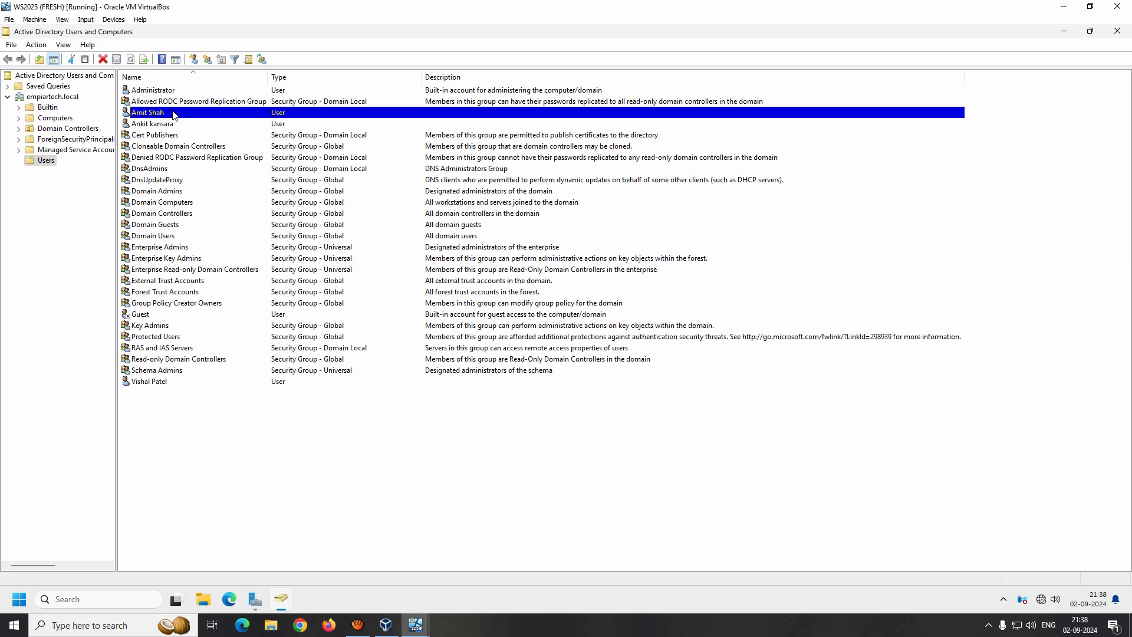
pyautogui.rightClick(174, 116)
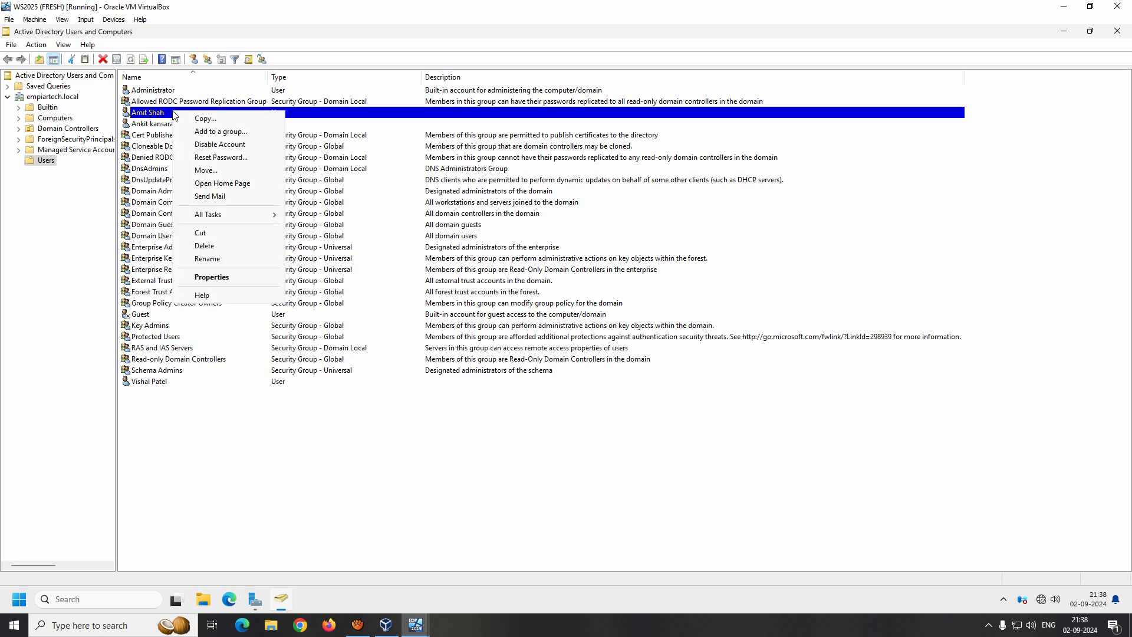
pyautogui.click(230, 162)
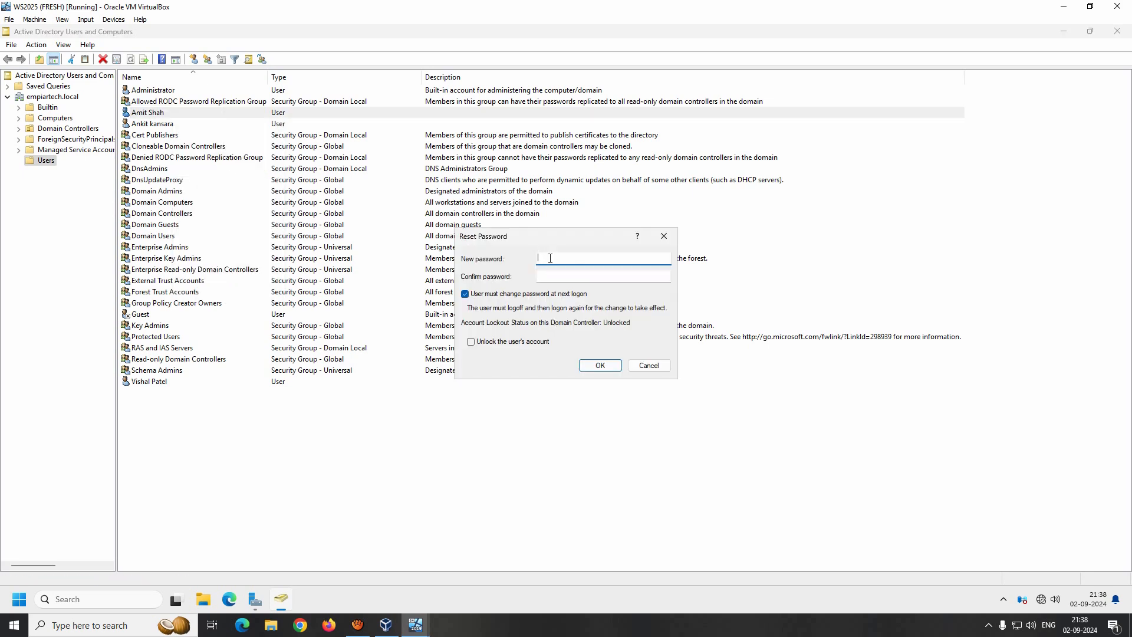
pyautogui.write('•••••••••')
pyautogui.press('Tab')
pyautogui.write('•••••••••')
pyautogui.click(599, 365)
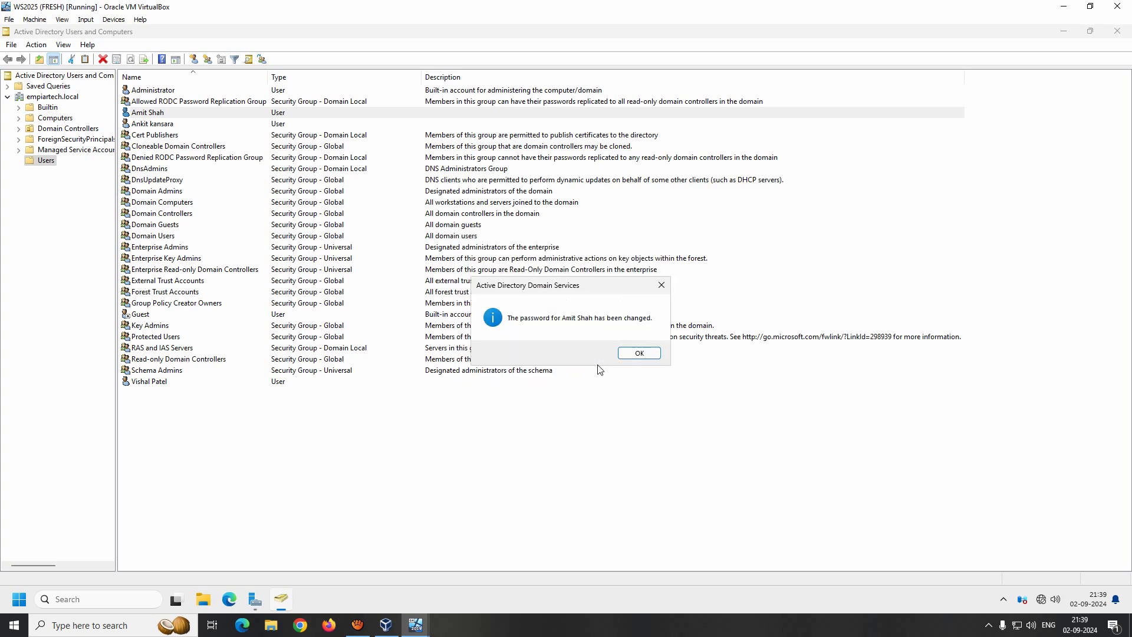
pyautogui.click(632, 355)
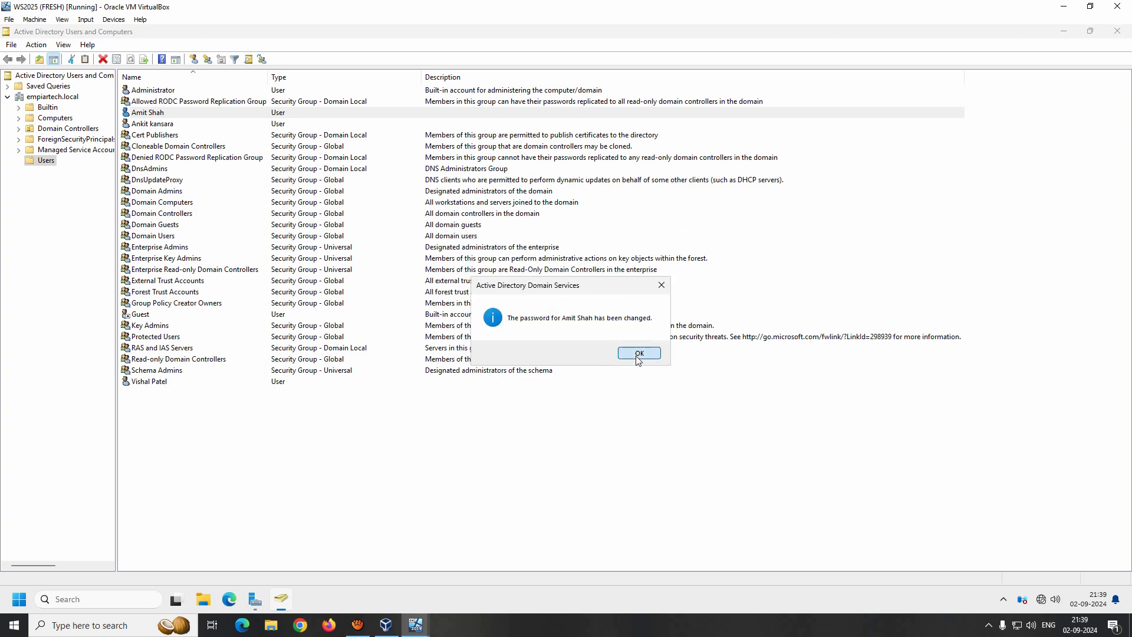
# - Check that user's must-change-password-at-next-logon setting in properties, closing without changes
pyautogui.doubleClick(157, 114)
pyautogui.click(539, 195)
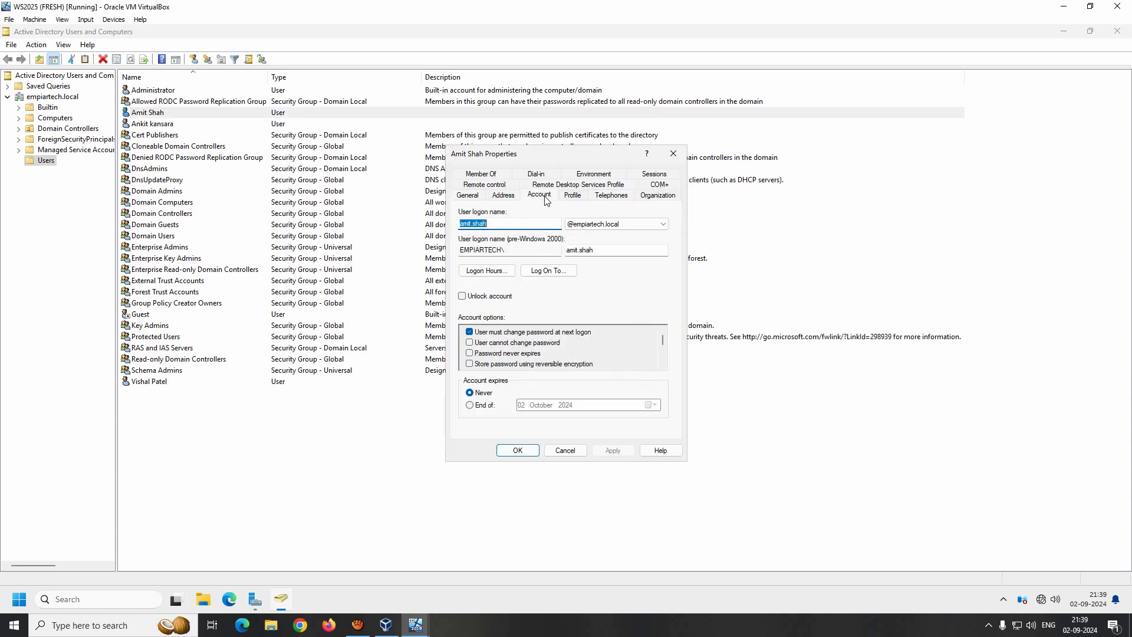
pyautogui.click(566, 450)
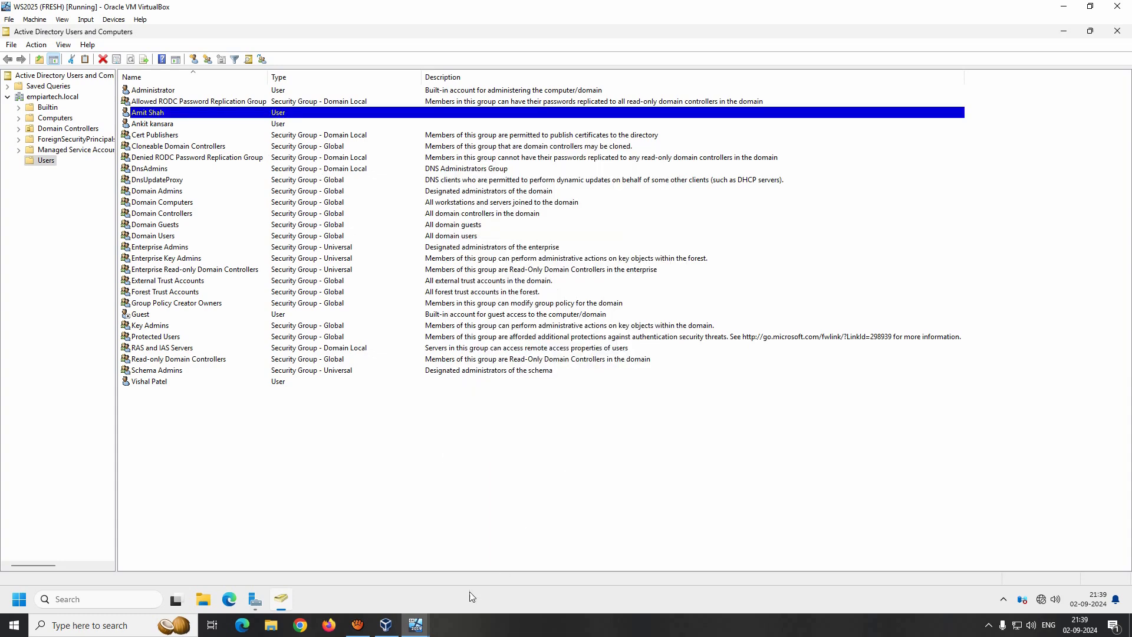
# - Sign out of the Windows 11 VM using logoff from the Run box
pyautogui.moveTo(414, 629)
pyautogui.click(487, 572)
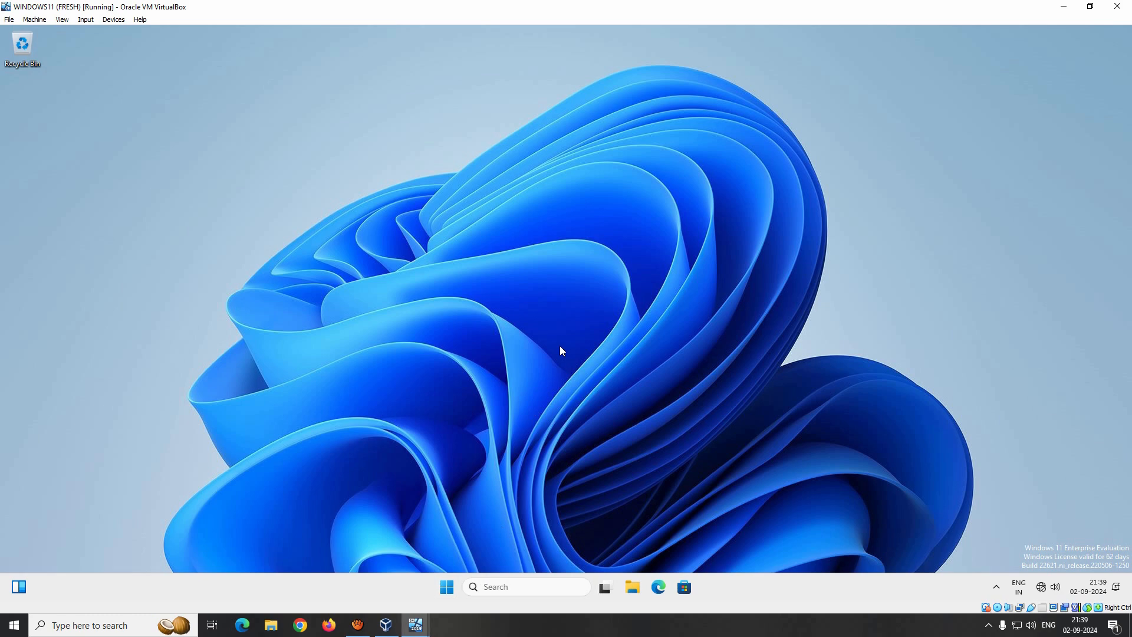
pyautogui.press('super+r')
pyautogui.press('Return')
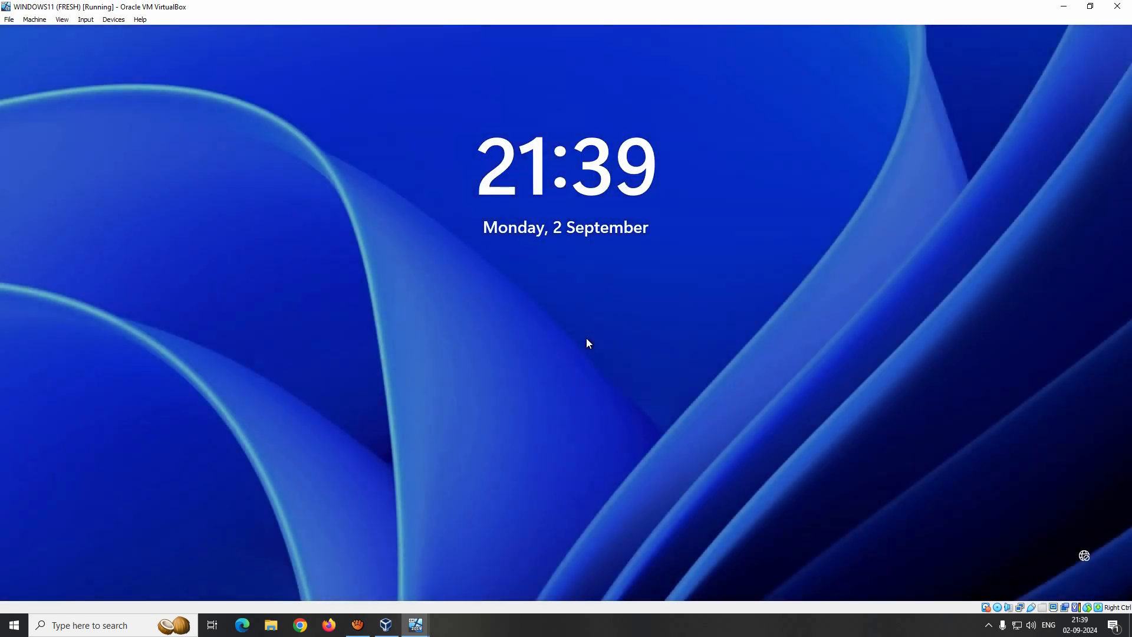
# - Try signing in as the reset user via Other user, then cancel the demanded password change
pyautogui.click(587, 340)
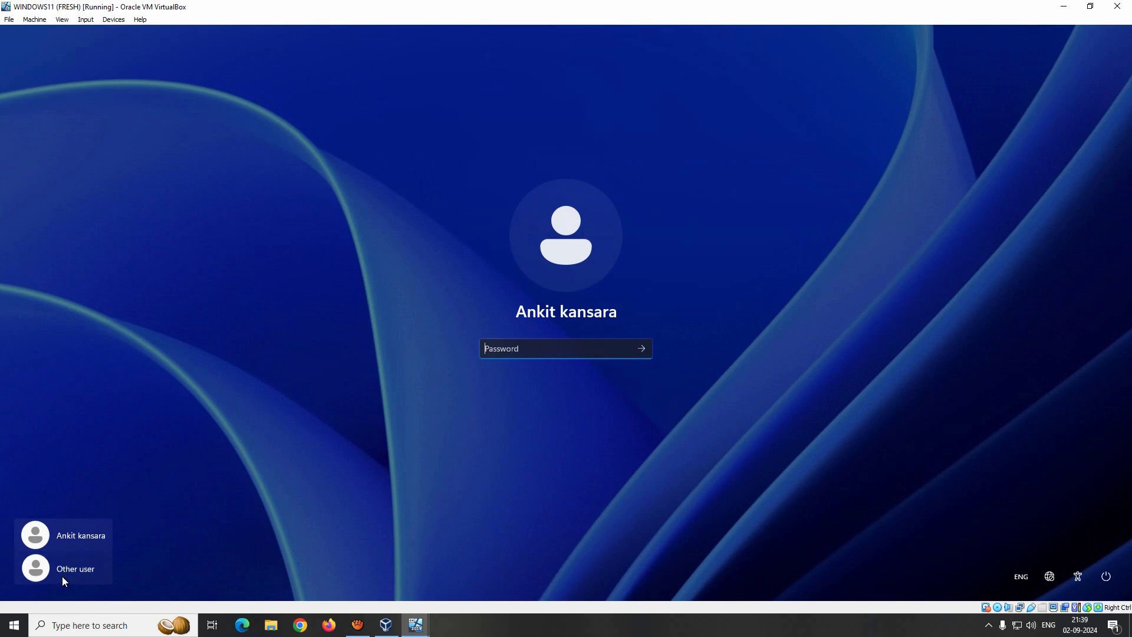
pyautogui.click(63, 573)
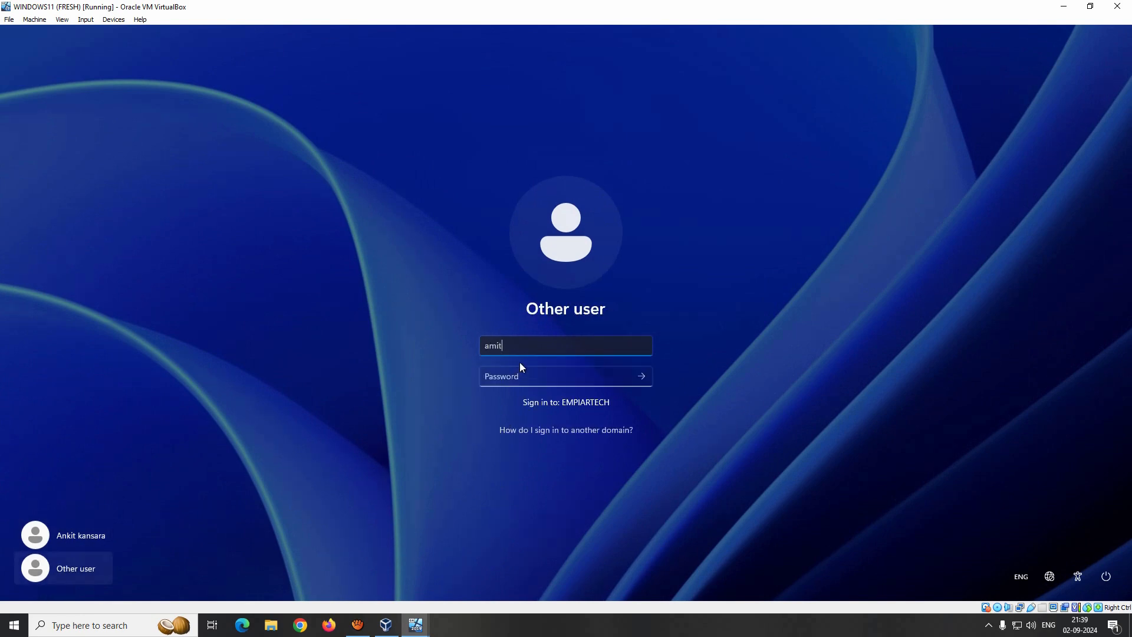
pyautogui.press('Tab')
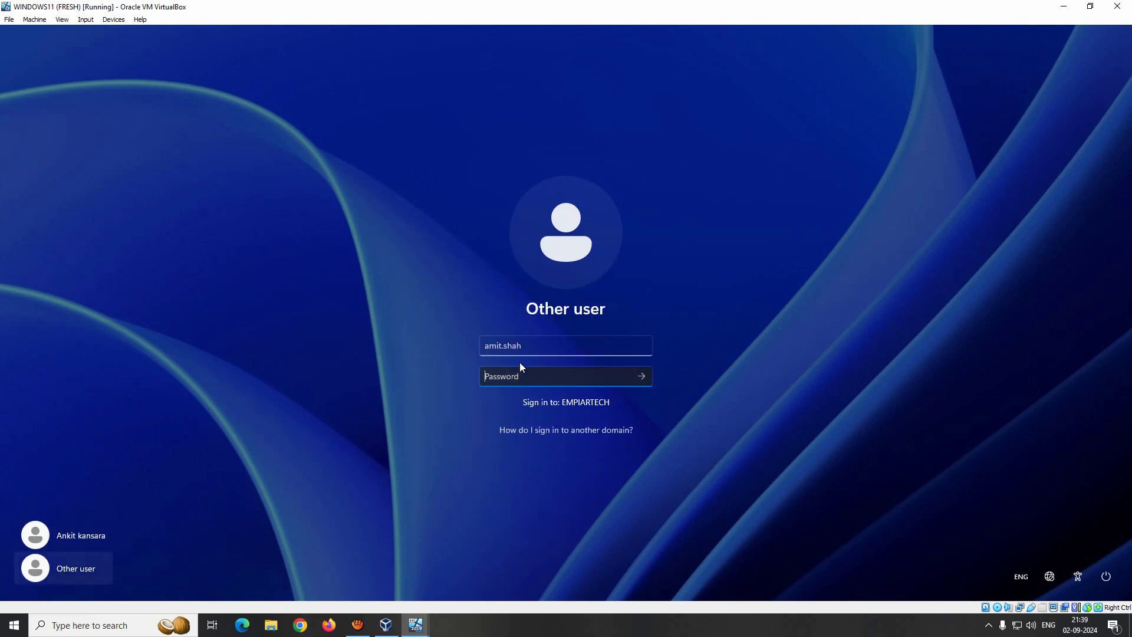
pyautogui.write('••')
pyautogui.press('Return')
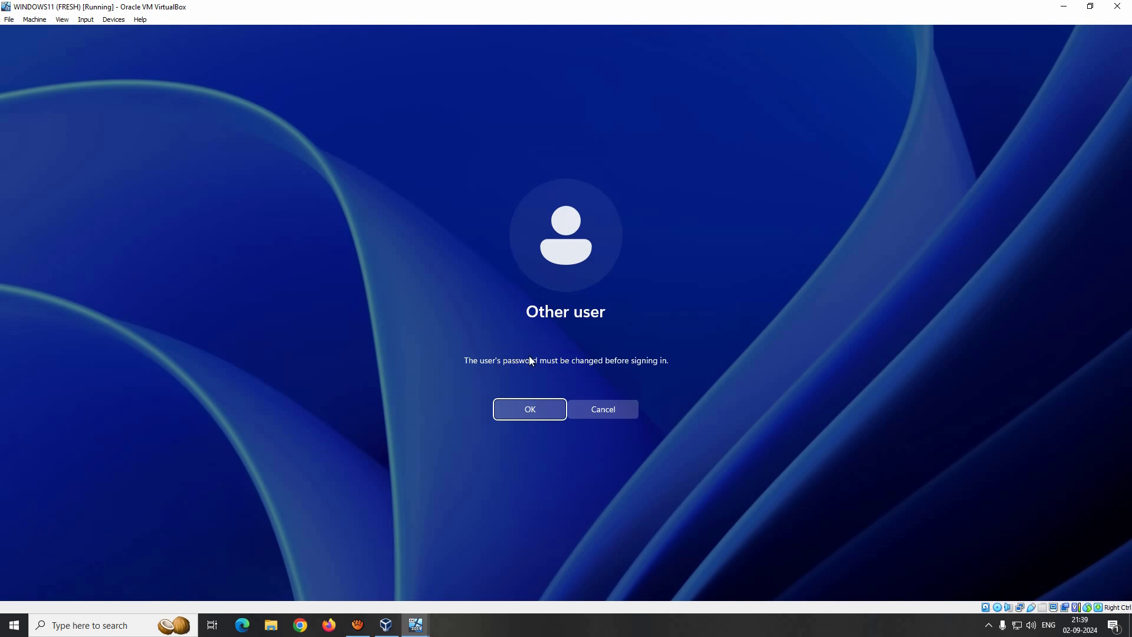
pyautogui.click(529, 411)
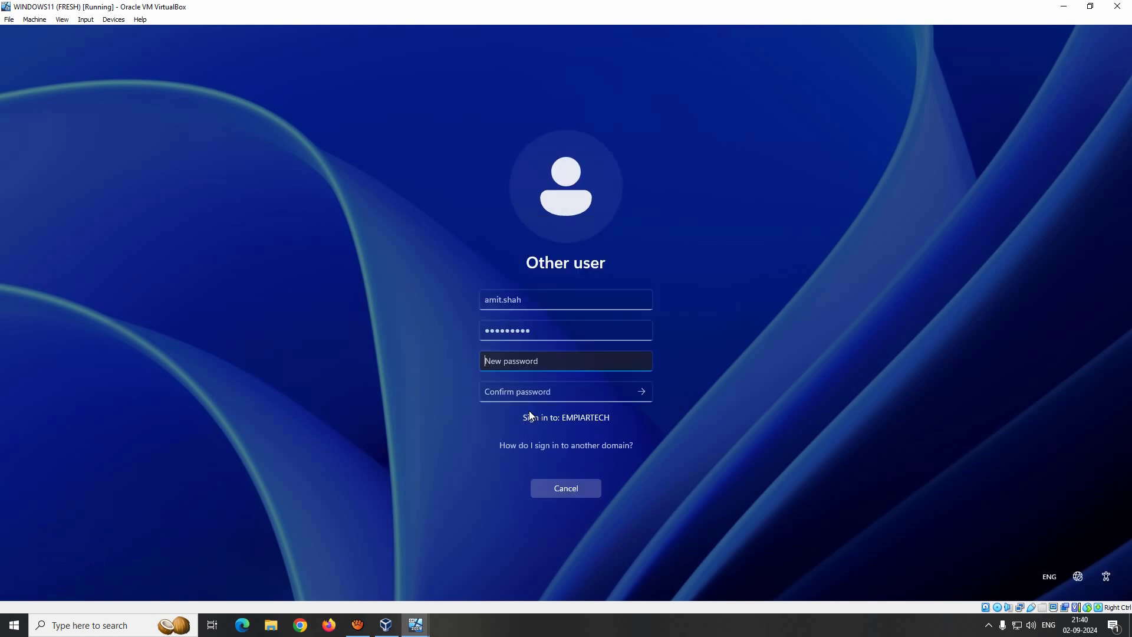
pyautogui.click(595, 488)
# - Retry the reset user's sign-in with the new password, then cancel the password change again
pyautogui.click(605, 399)
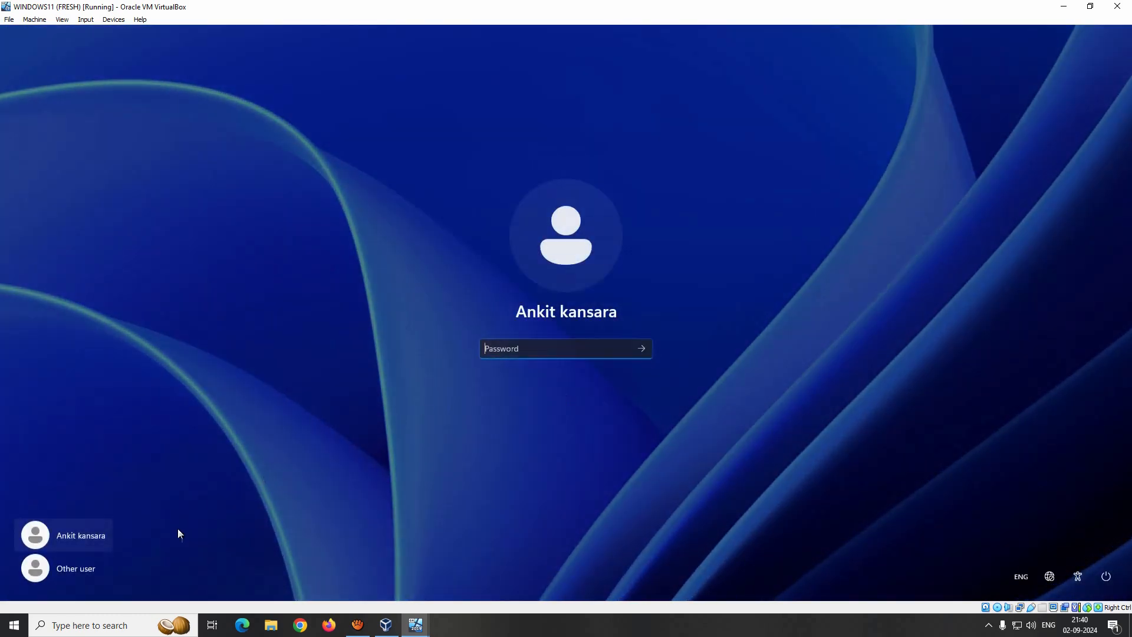
pyautogui.click(63, 569)
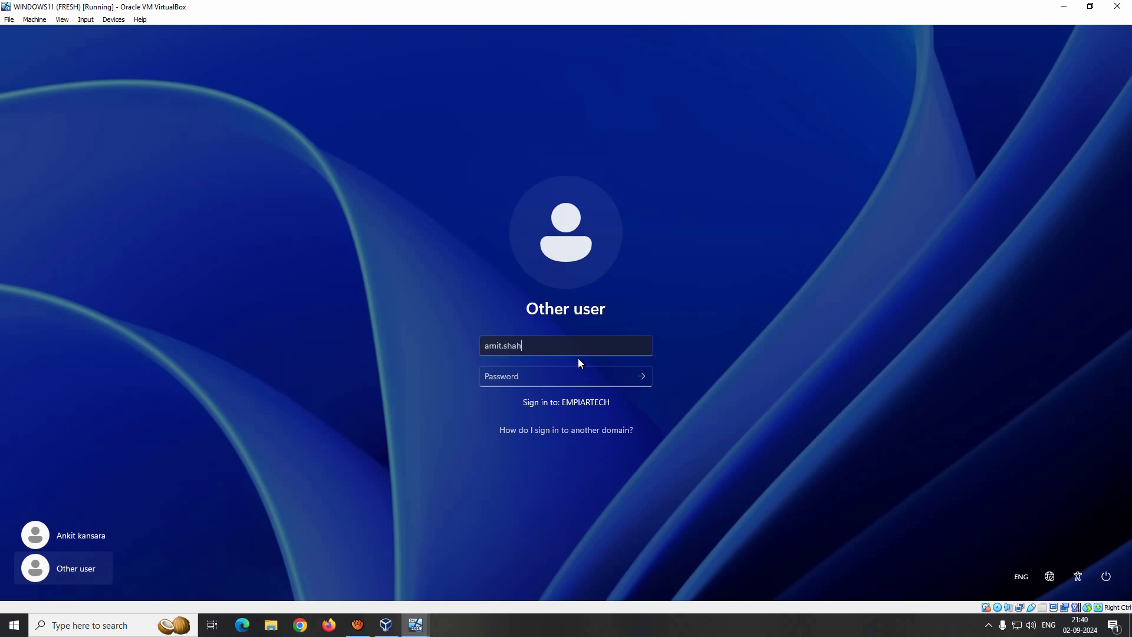
pyautogui.press('Tab')
pyautogui.write('•••••••••')
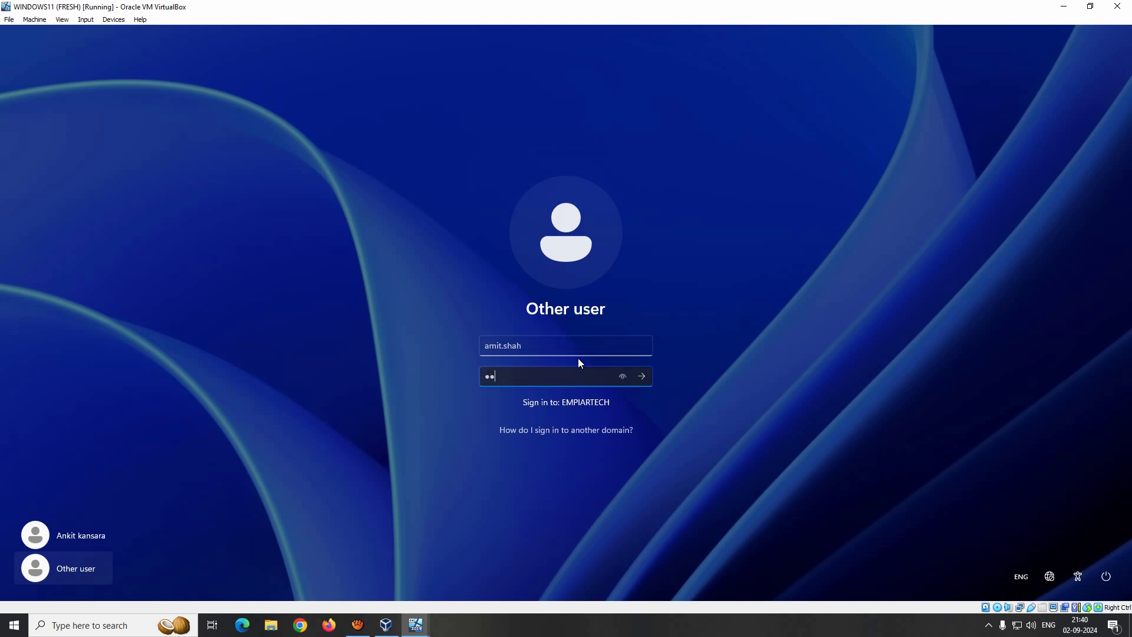
pyautogui.press('Return')
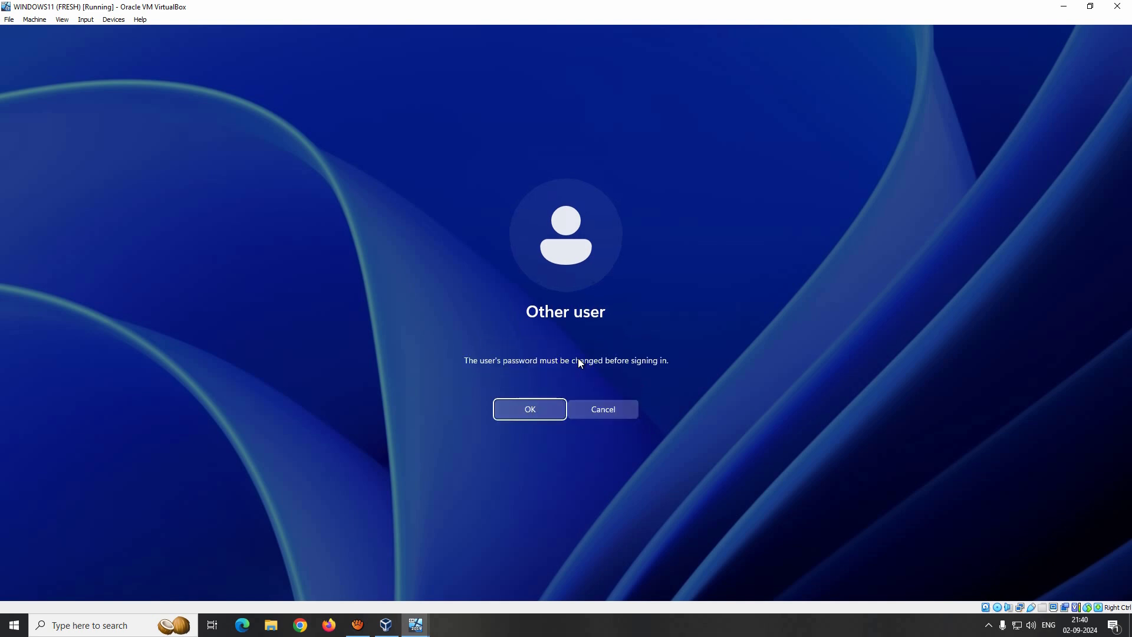
pyautogui.click(540, 407)
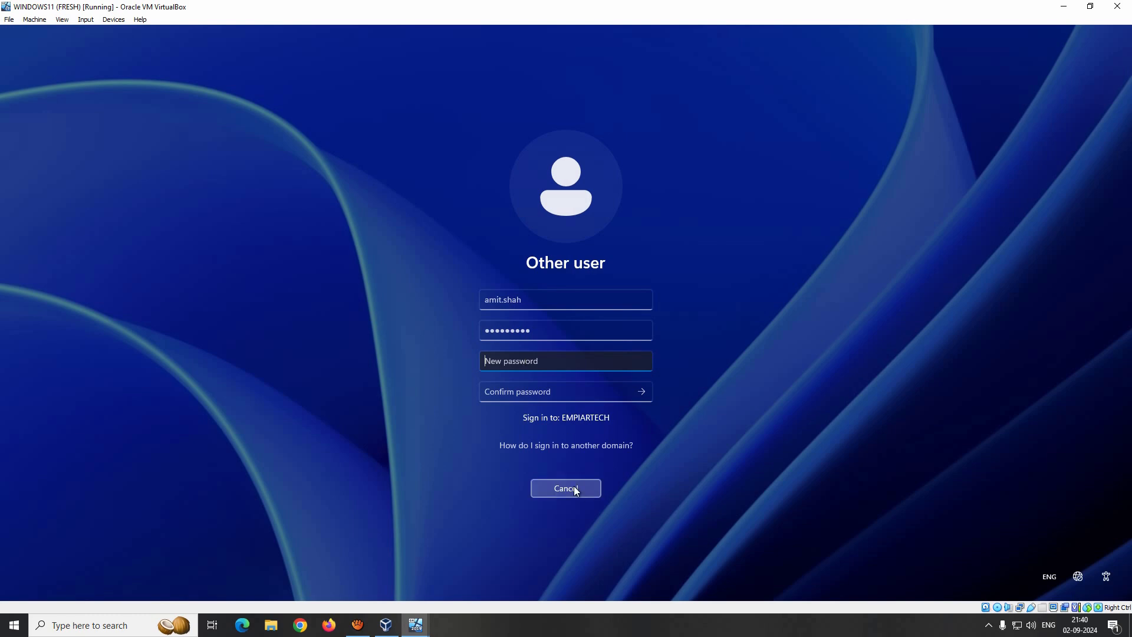
pyautogui.click(572, 487)
# - On the server, enter the test user's full name as Display name and apply it
pyautogui.moveTo(428, 626)
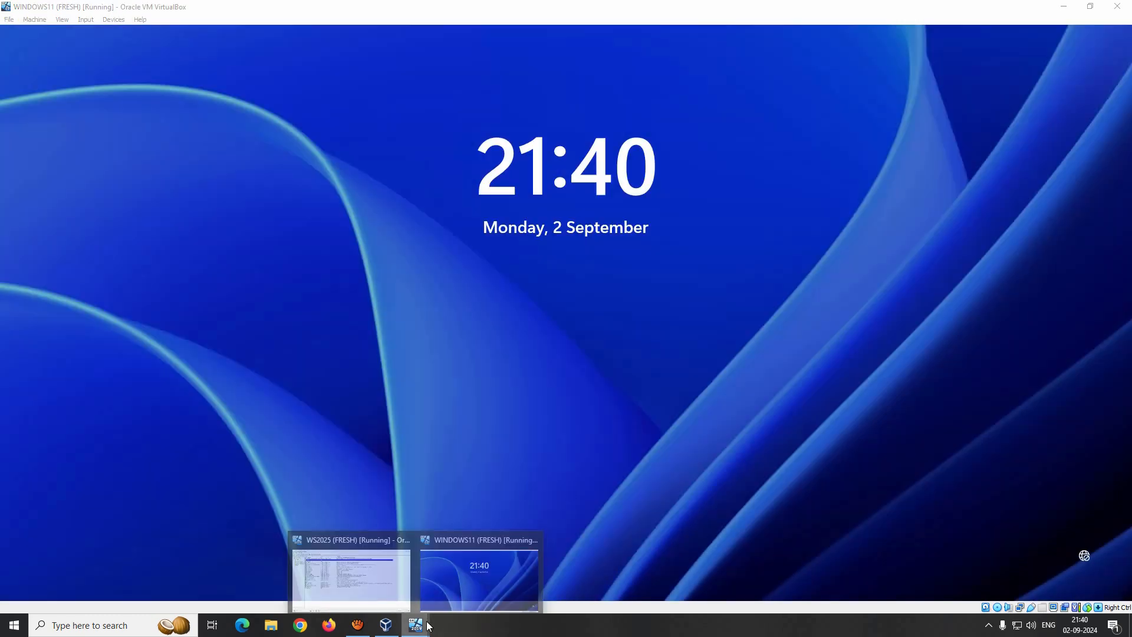
pyautogui.click(359, 579)
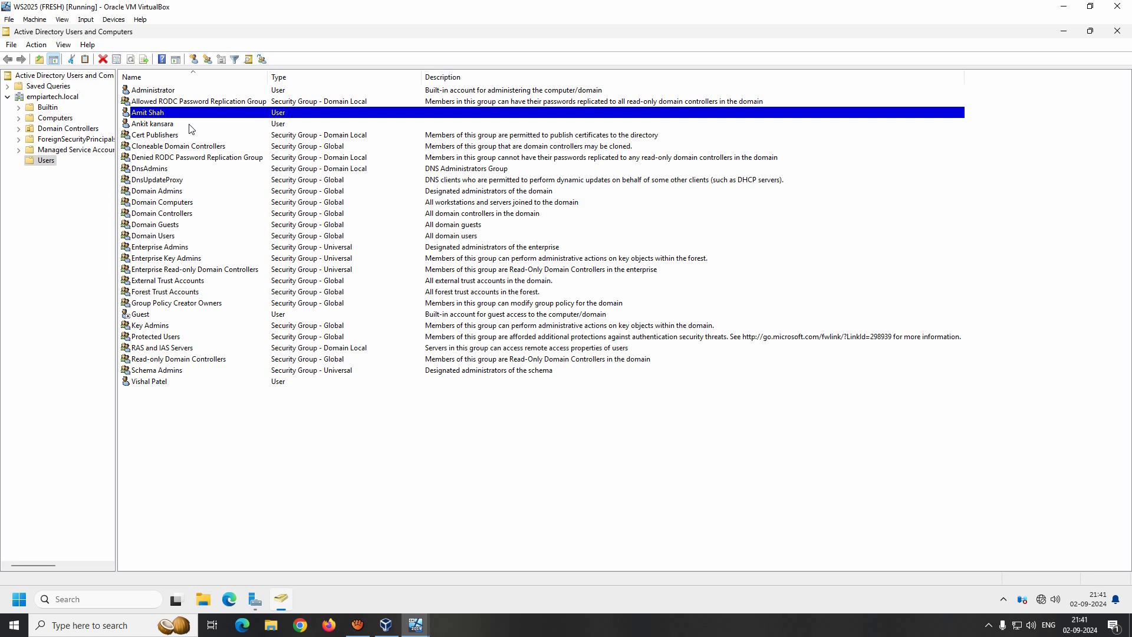
pyautogui.doubleClick(156, 114)
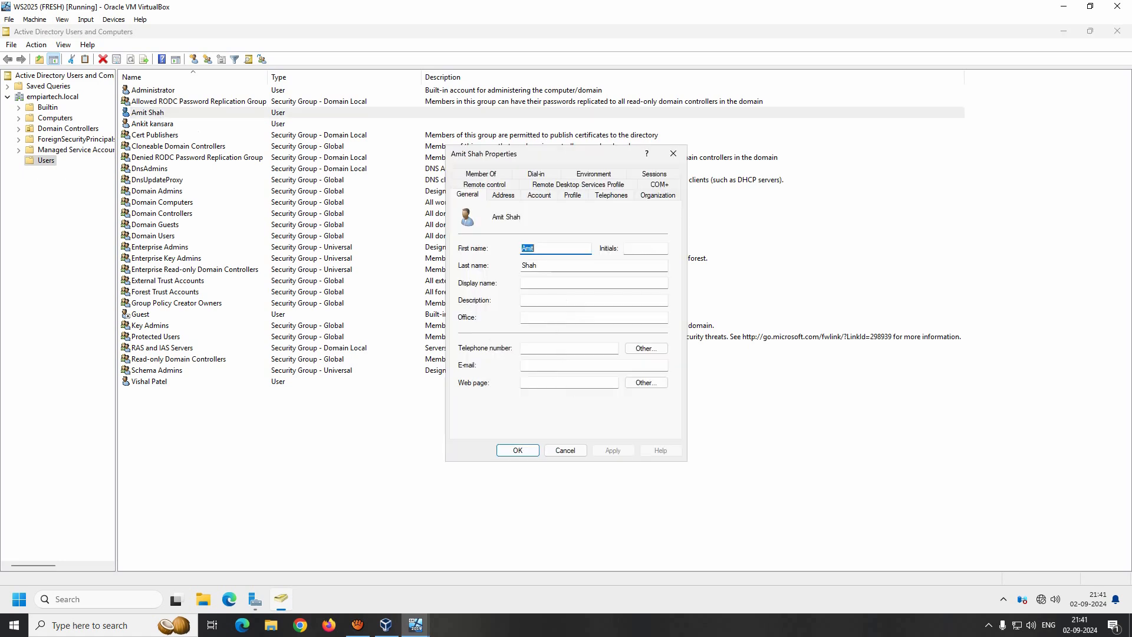
pyautogui.click(534, 283)
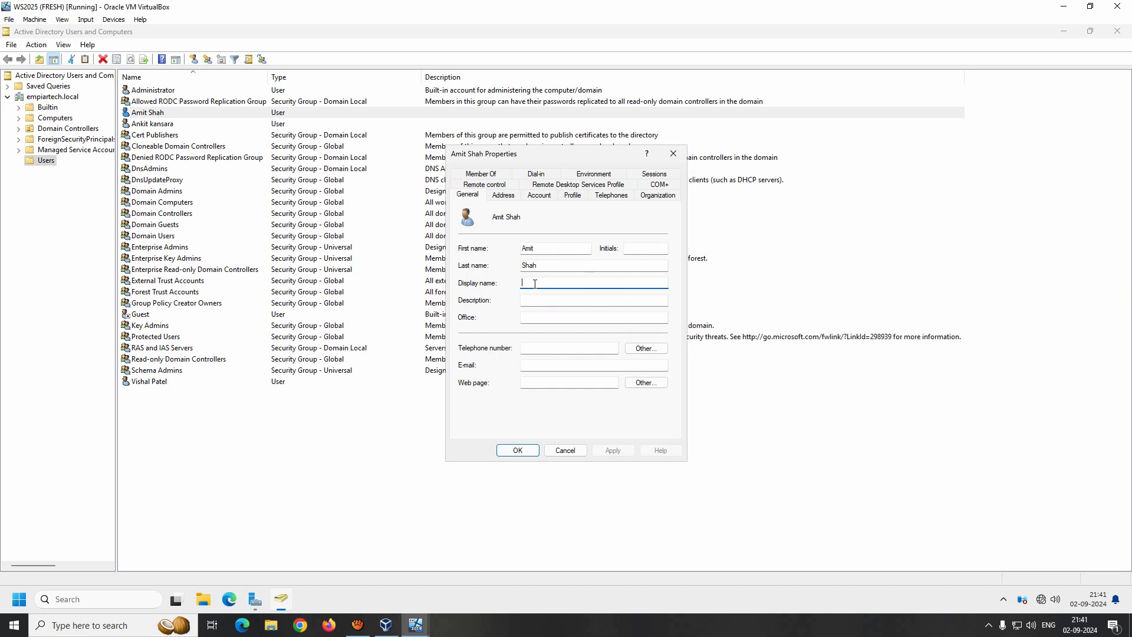
pyautogui.click(535, 302)
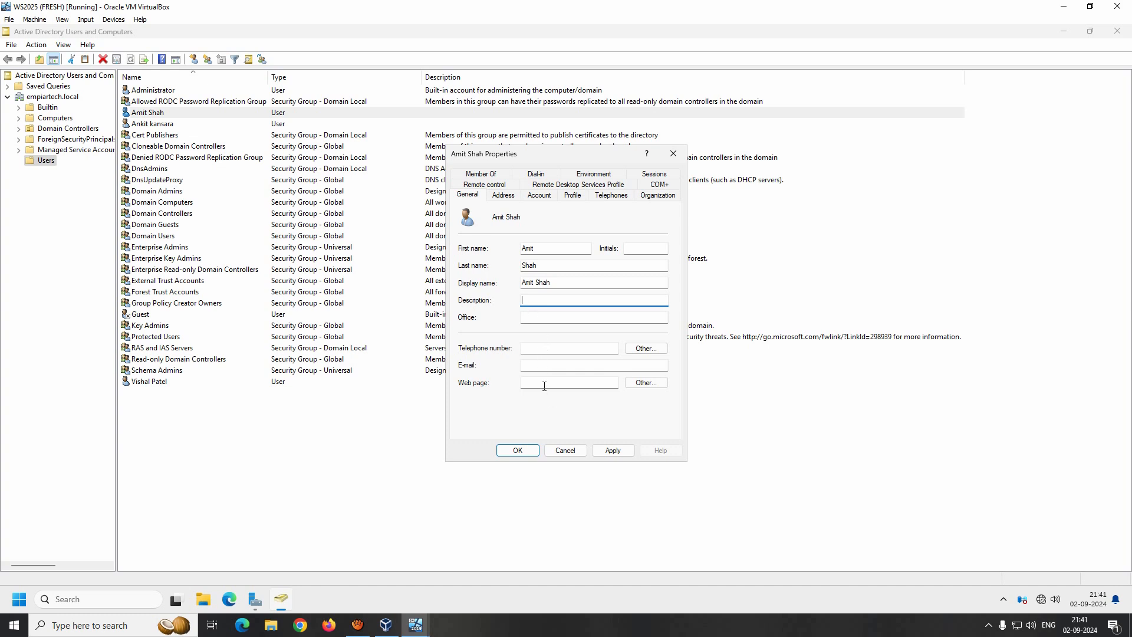
pyautogui.click(538, 349)
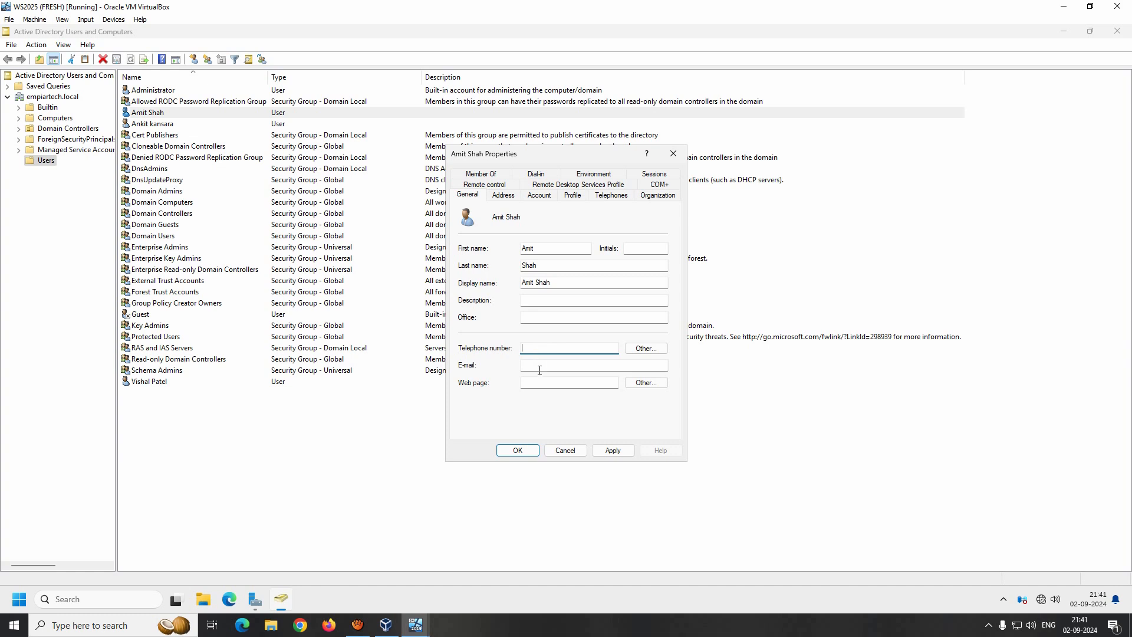
pyautogui.click(539, 365)
pyautogui.click(613, 451)
# - Enter city Gandhinagar, state Gujarat and country India on the Address tab and apply
pyautogui.click(504, 196)
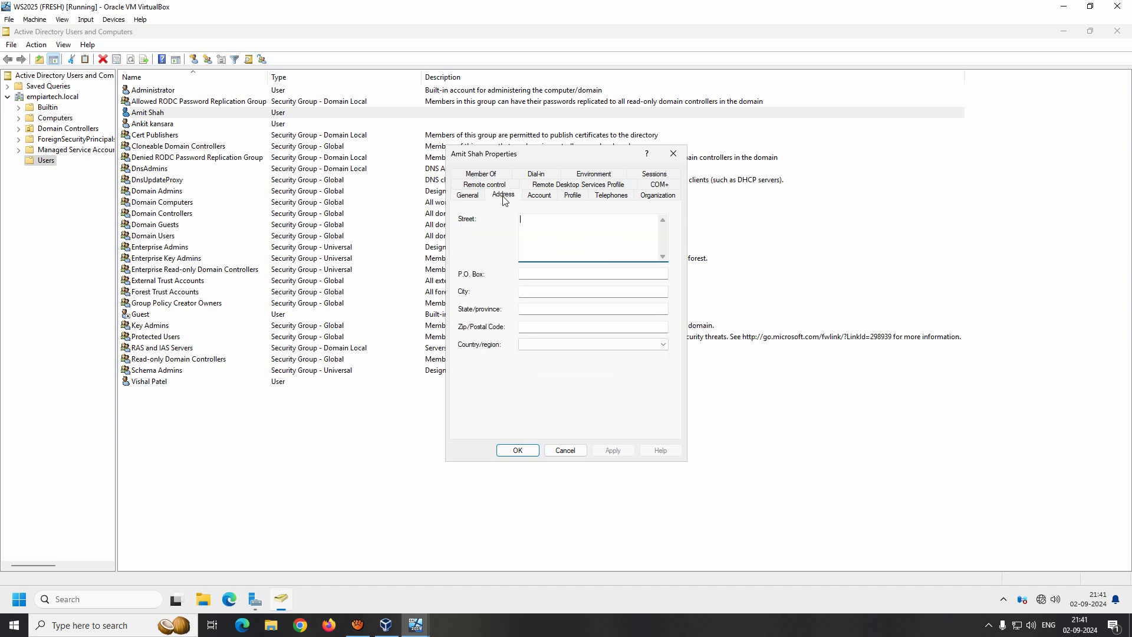
pyautogui.click(550, 292)
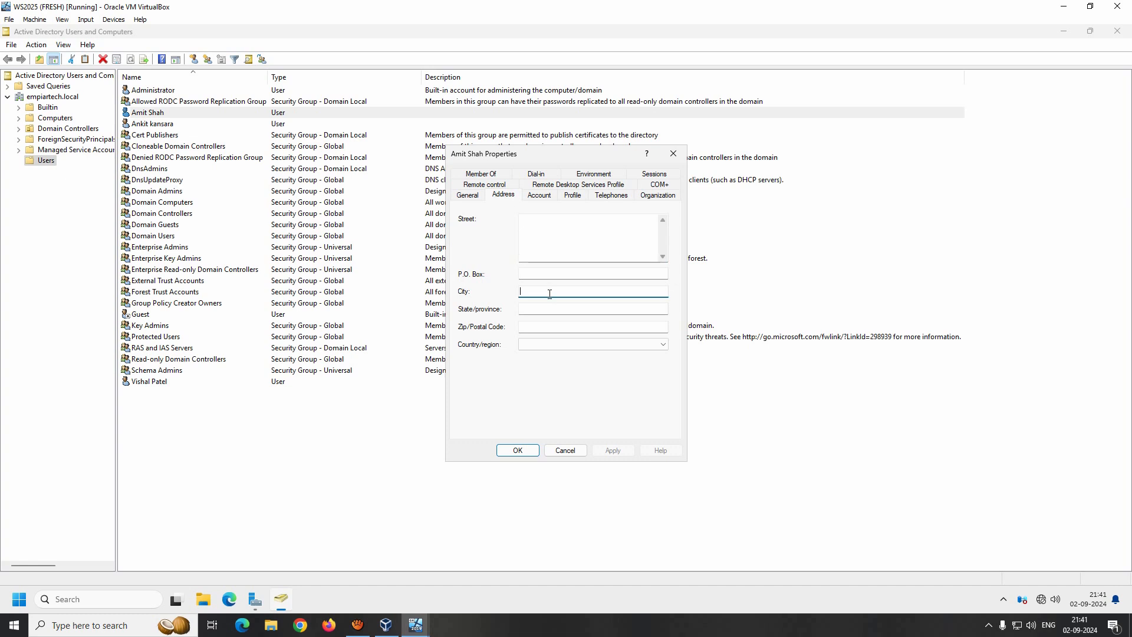
pyautogui.write('Gandhinagar')
pyautogui.press('Tab')
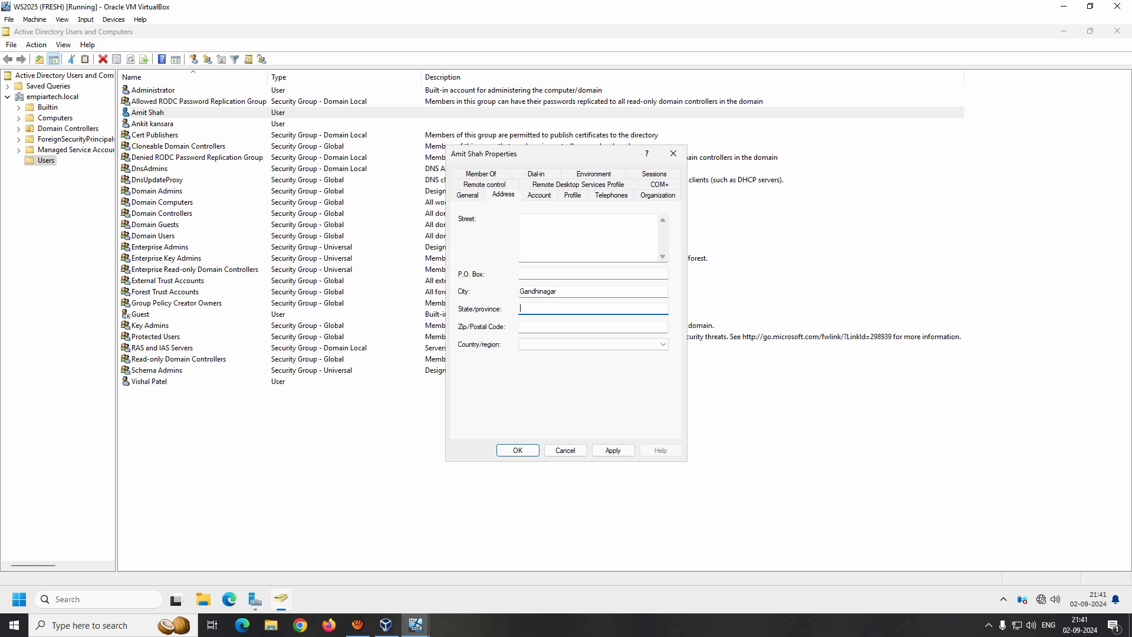
pyautogui.write('GUjarat')
pyautogui.press('BackSpace')
pyautogui.press('BackSpace')
pyautogui.press('BackSpace')
pyautogui.press('BackSpace')
pyautogui.press('BackSpace')
pyautogui.press('BackSpace')
pyautogui.write('Gujara')
pyautogui.press('Tab')
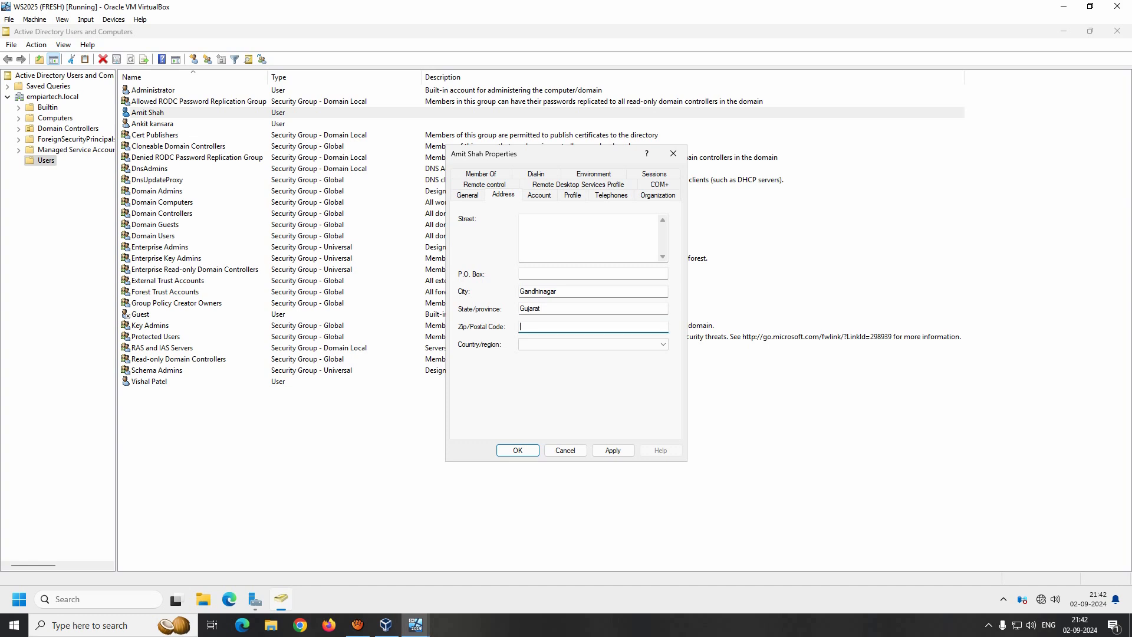
pyautogui.press('Tab')
pyautogui.press('i')
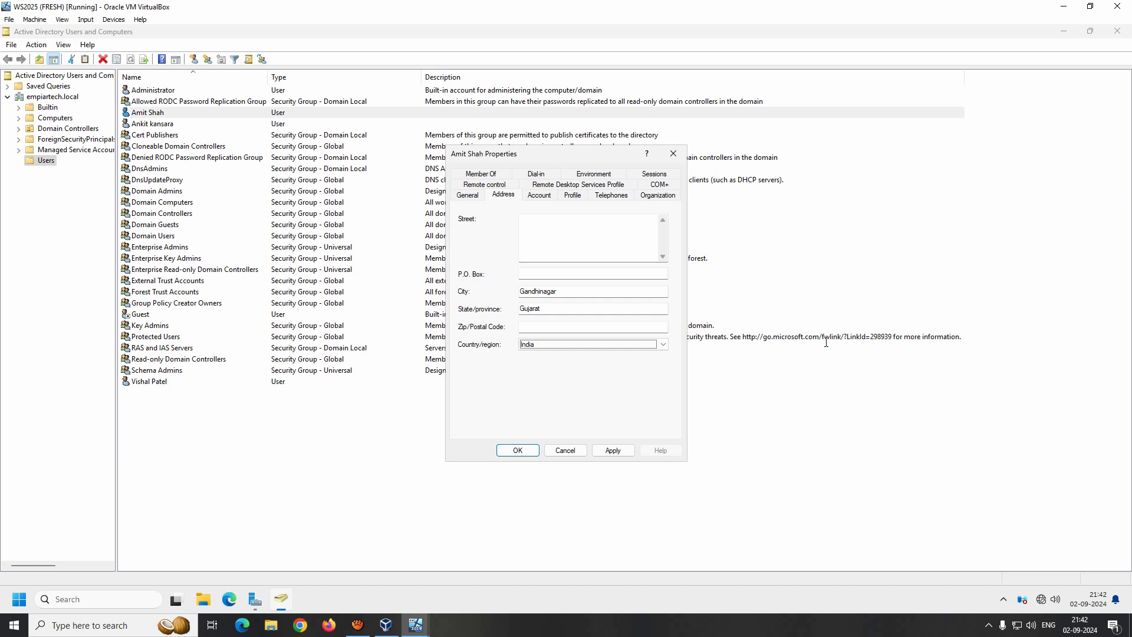
pyautogui.click(615, 450)
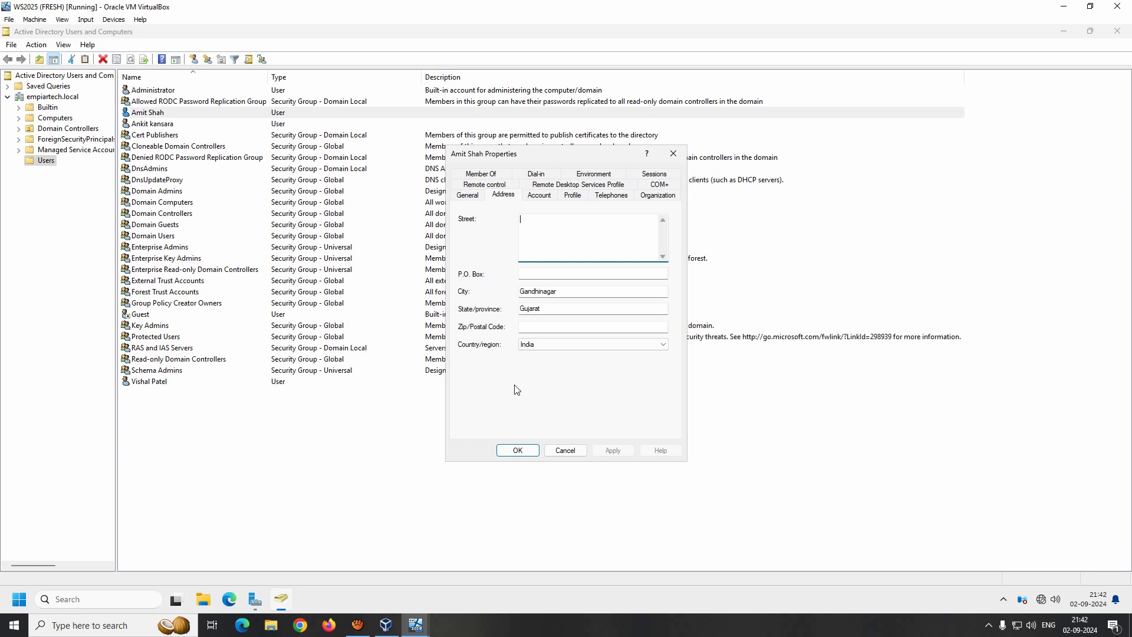
pyautogui.click(541, 195)
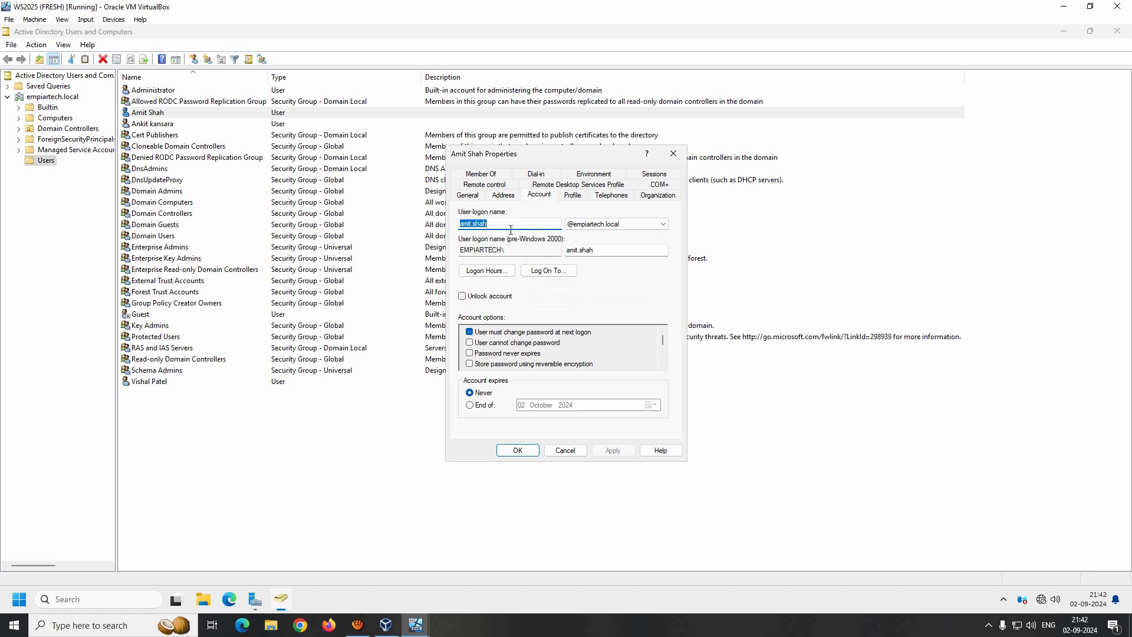
# - Untick 'User must change password at next logon', apply, then review remaining tabs and click OK
pyautogui.click(470, 332)
pyautogui.click(614, 450)
pyautogui.click(575, 196)
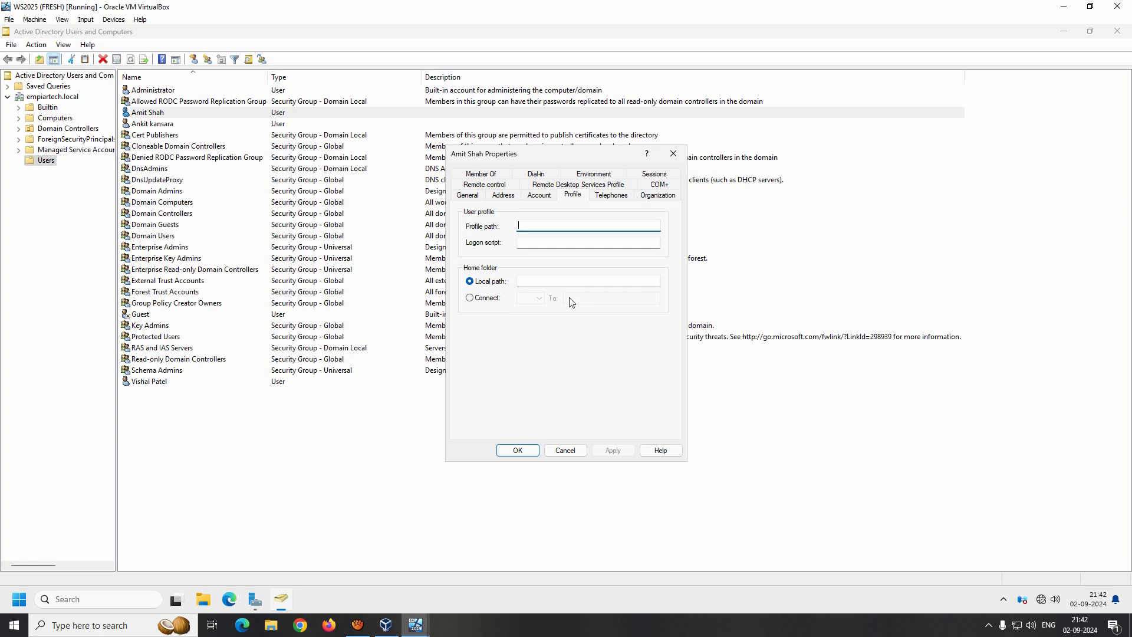
pyautogui.click(611, 194)
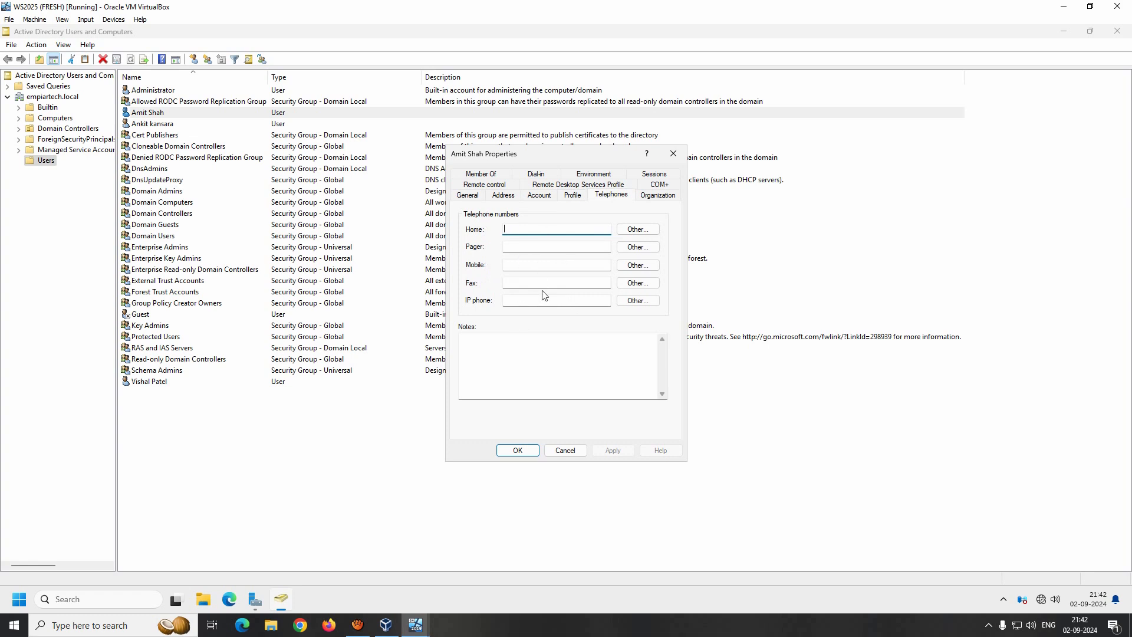
pyautogui.click(656, 195)
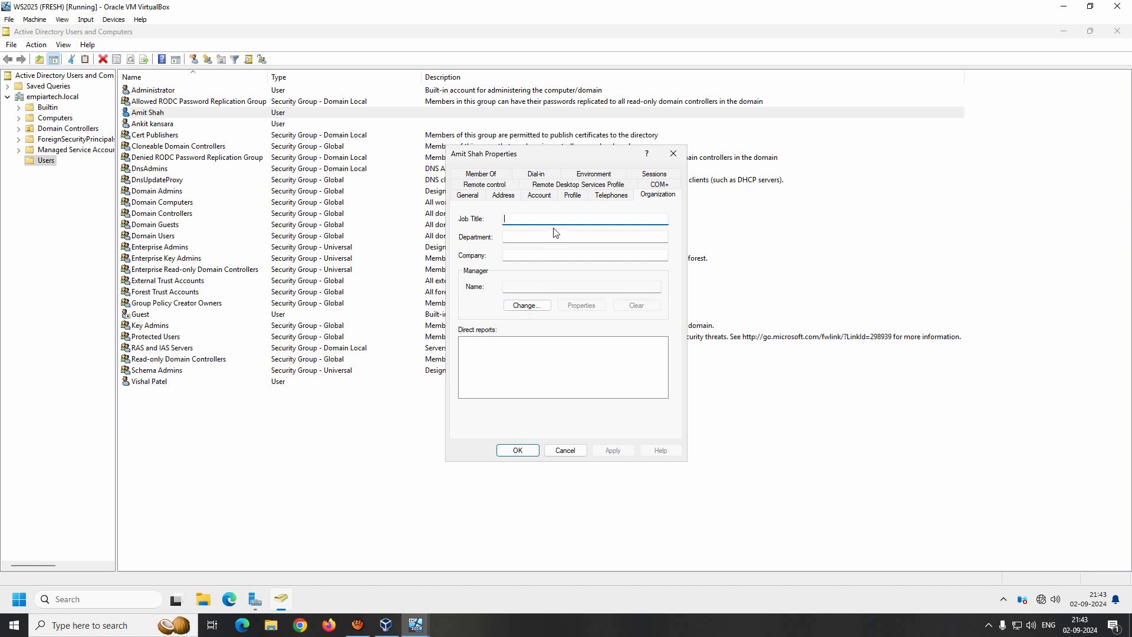
pyautogui.click(494, 174)
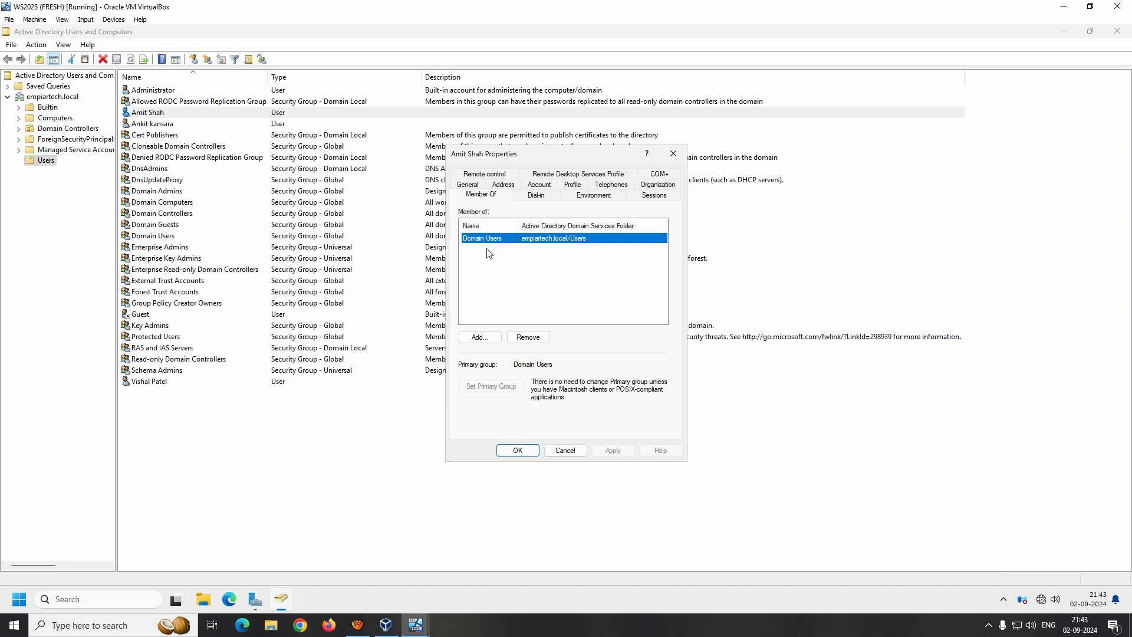
pyautogui.click(518, 450)
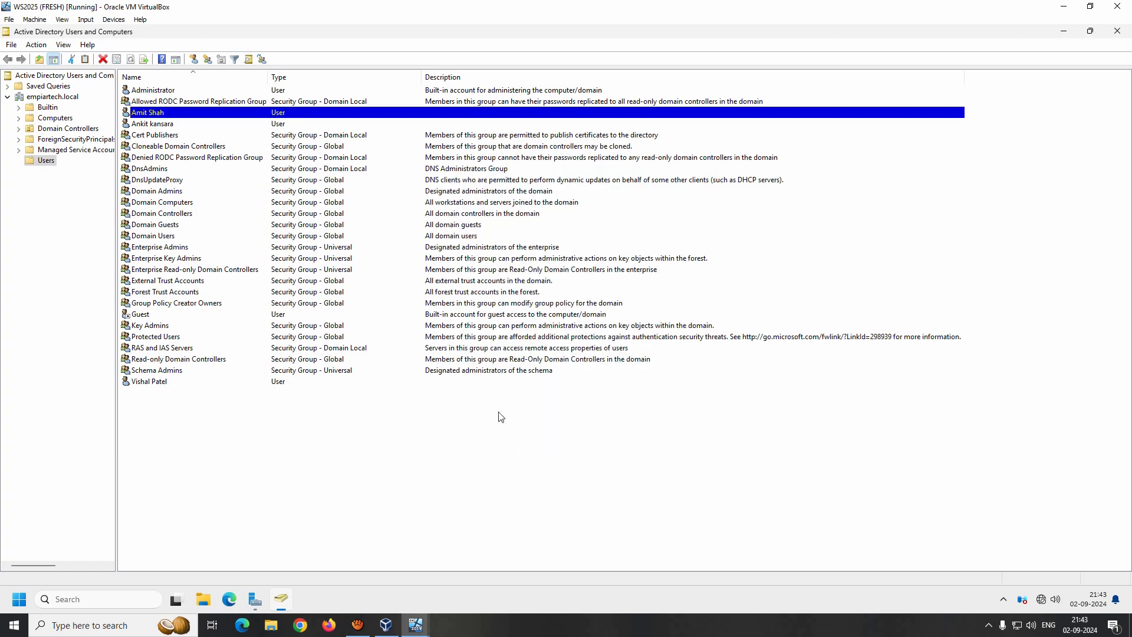
pyautogui.click(143, 238)
pyautogui.doubleClick(142, 237)
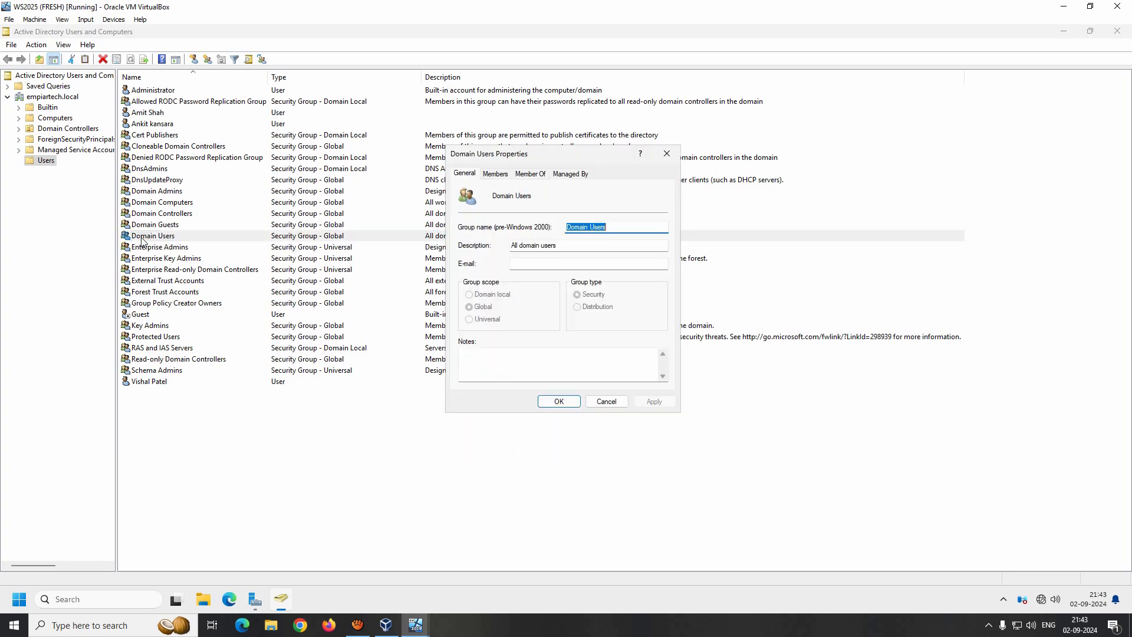
pyautogui.click(497, 175)
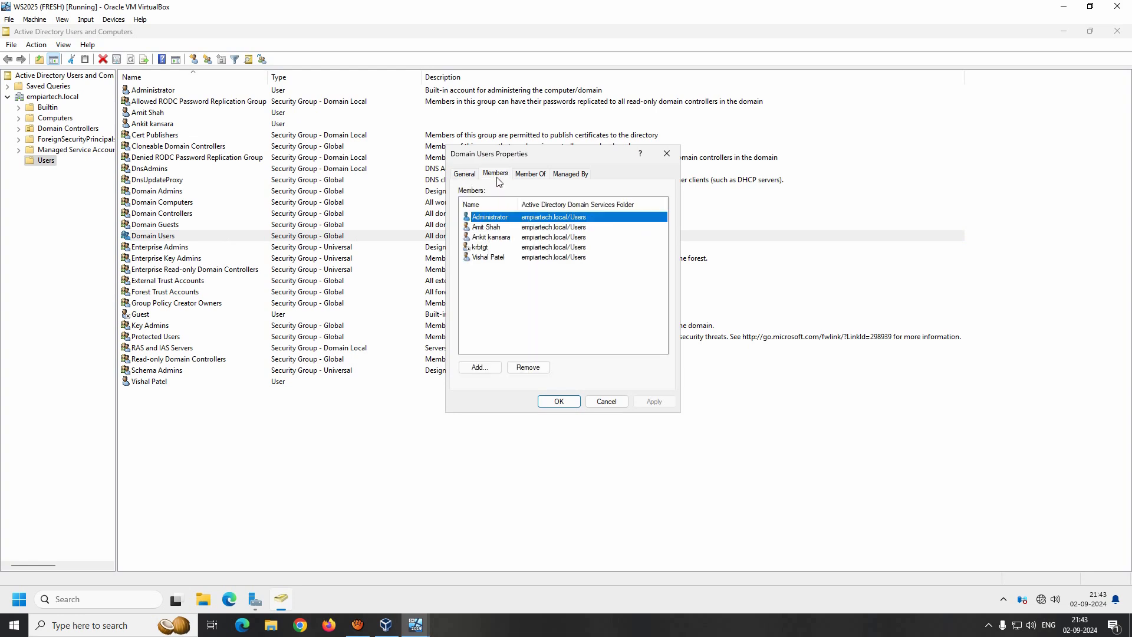
pyautogui.click(488, 228)
pyautogui.click(493, 237)
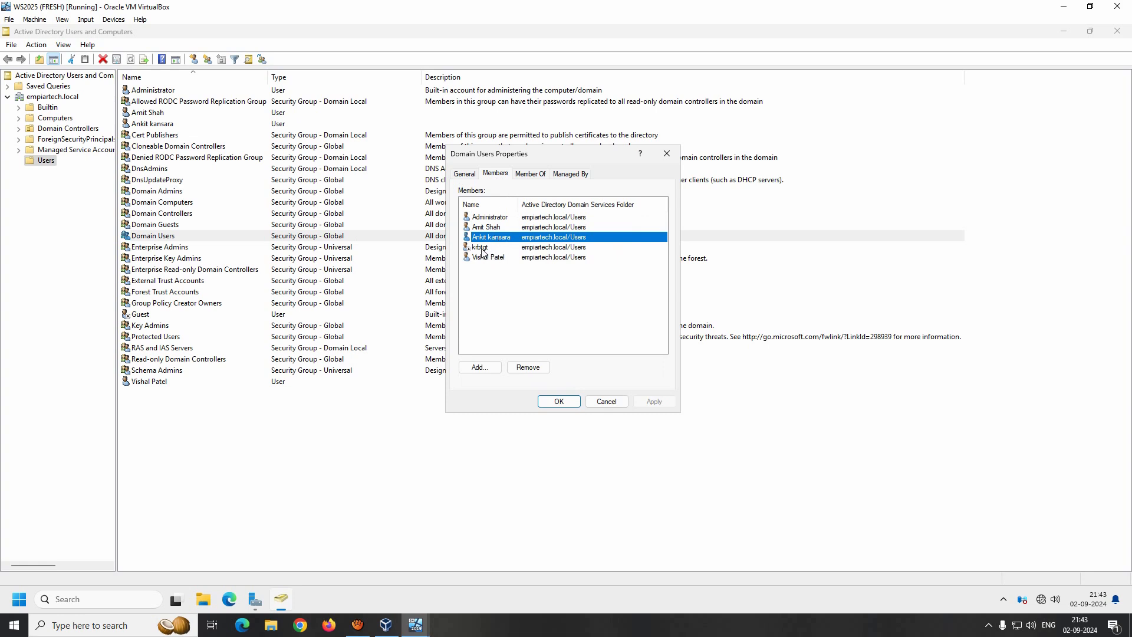
pyautogui.click(482, 248)
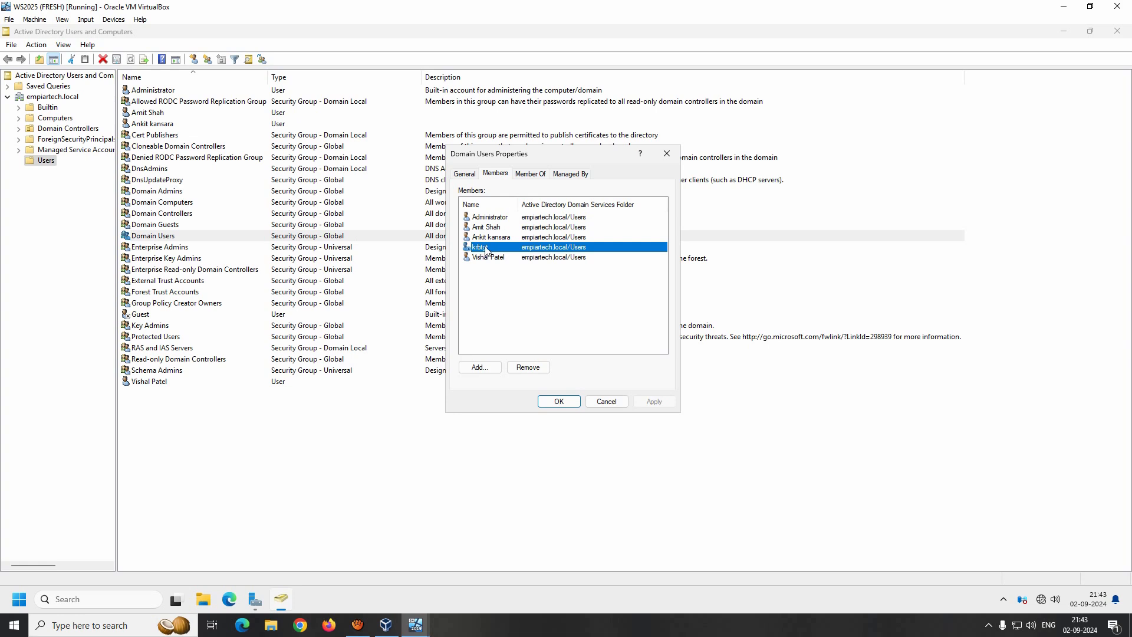
pyautogui.click(484, 260)
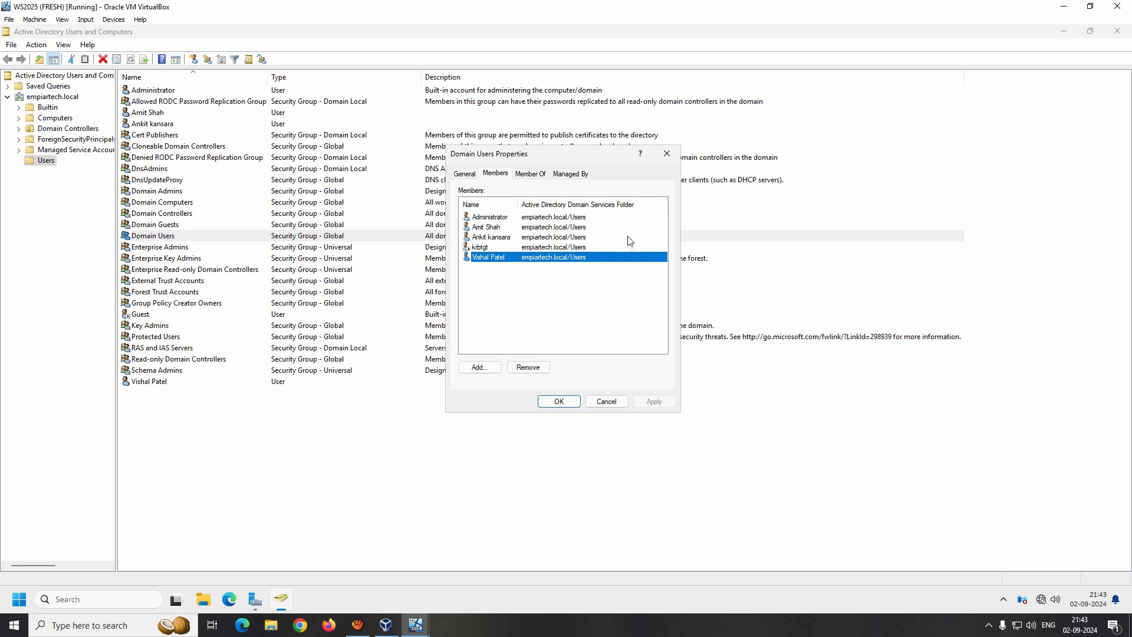
pyautogui.click(608, 402)
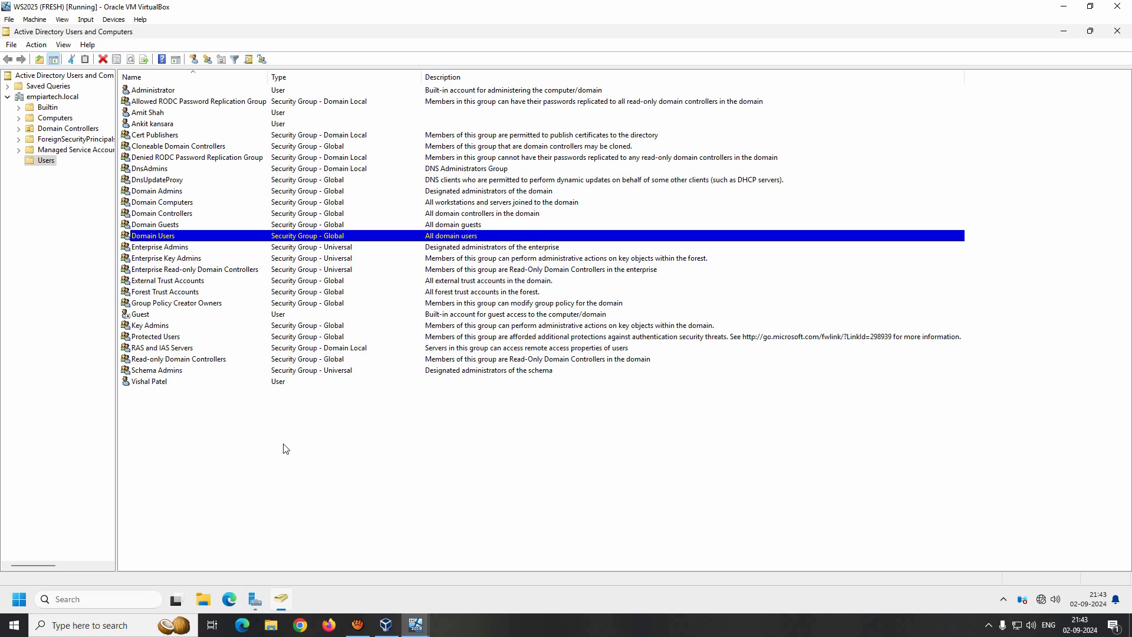
# - Review the test user's Address and Member Of tabs, then close the properties
pyautogui.click(152, 113)
pyautogui.doubleClick(151, 114)
pyautogui.click(505, 195)
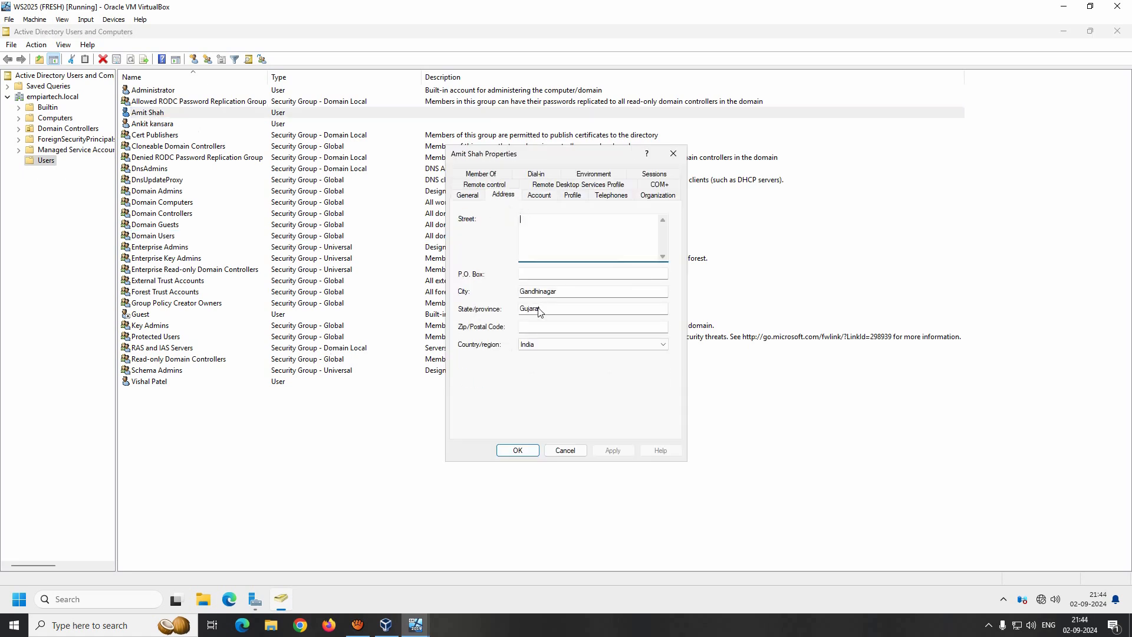
pyautogui.click(491, 174)
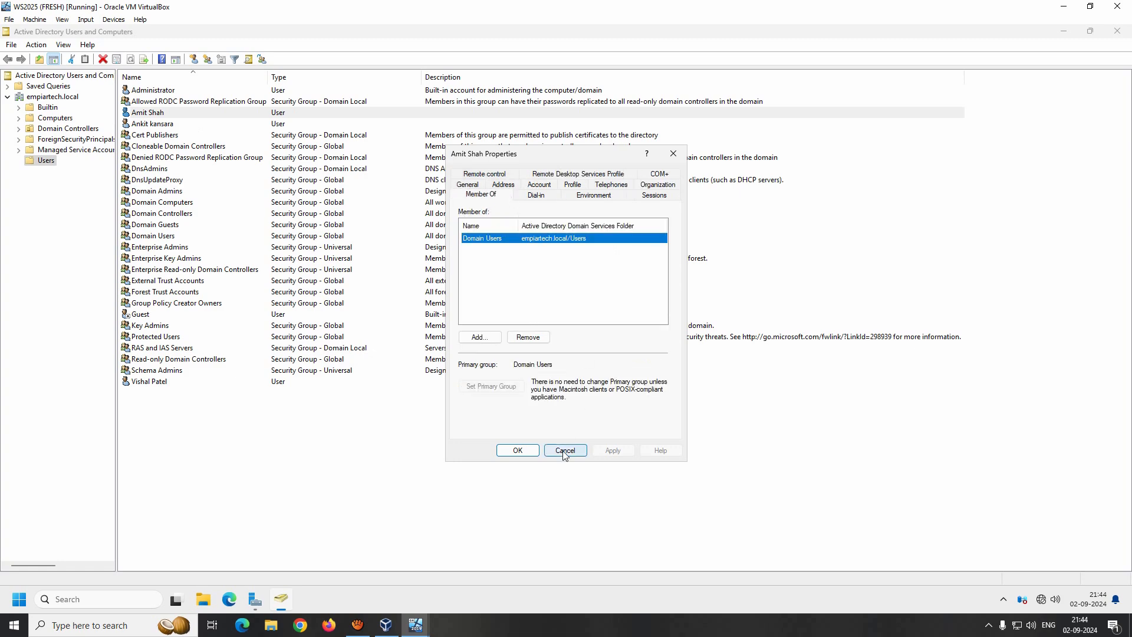
pyautogui.click(517, 450)
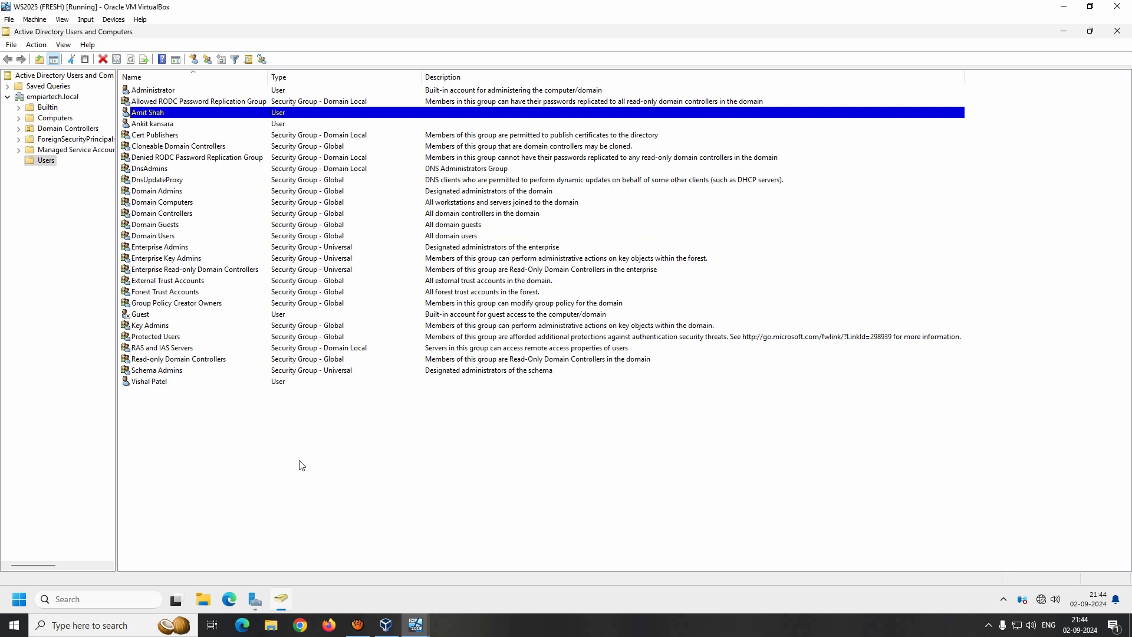
# - Select the two sample users together with Ctrl+click
pyautogui.click(158, 125)
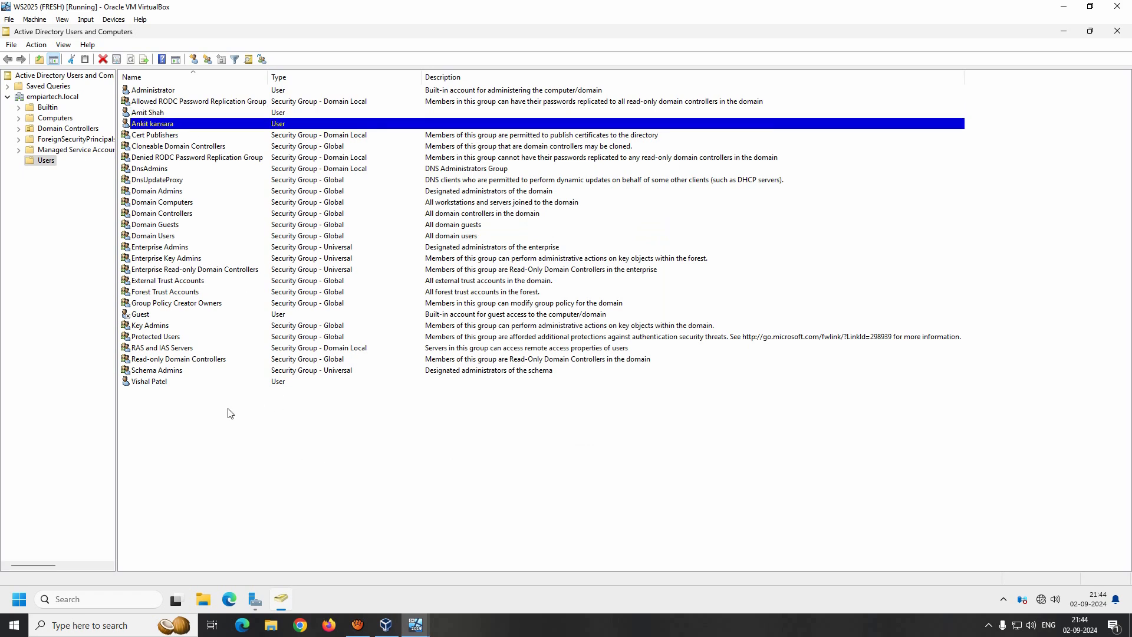
pyautogui.keyDown('ctrl'); pyautogui.click(158, 383); pyautogui.keyUp('ctrl')
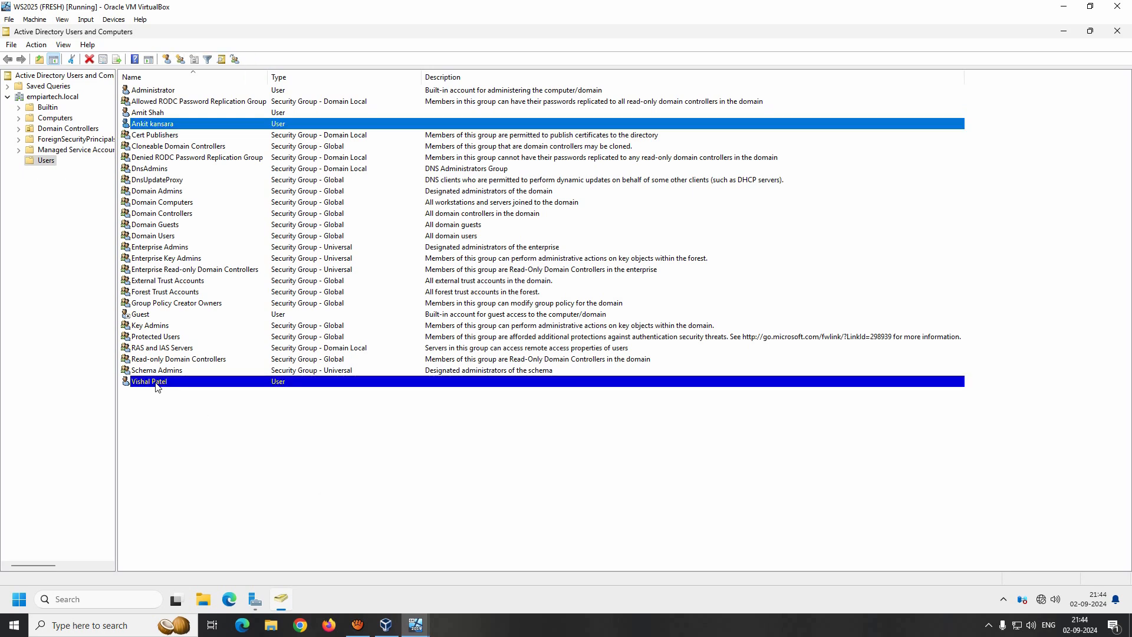
pyautogui.click(152, 125)
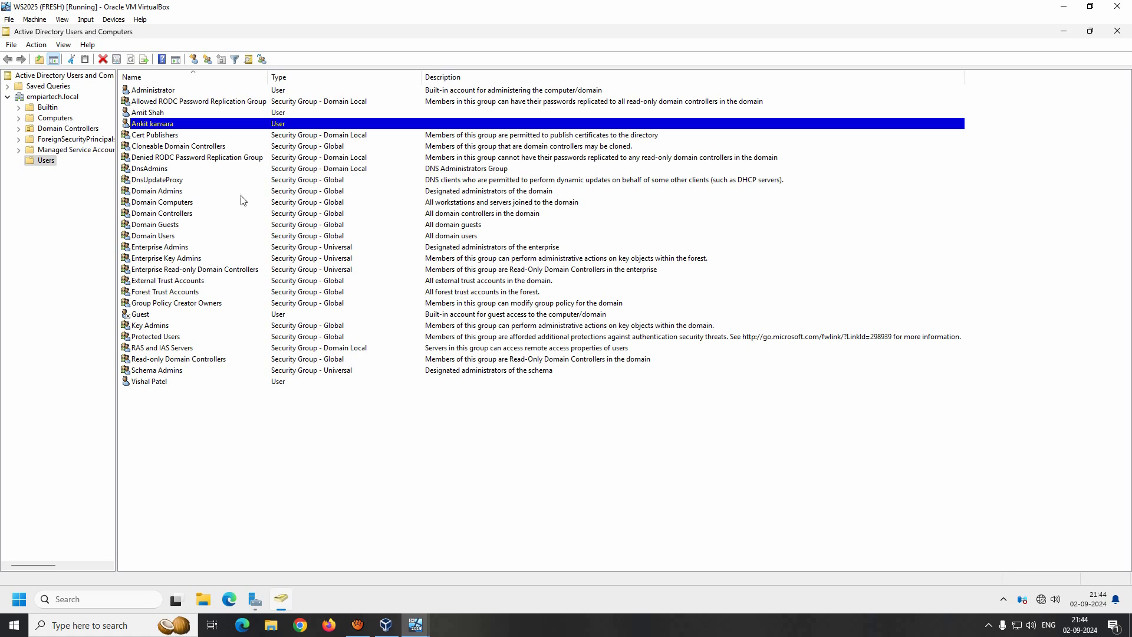
pyautogui.keyDown('ctrl'); pyautogui.click(158, 384); pyautogui.keyUp('ctrl')
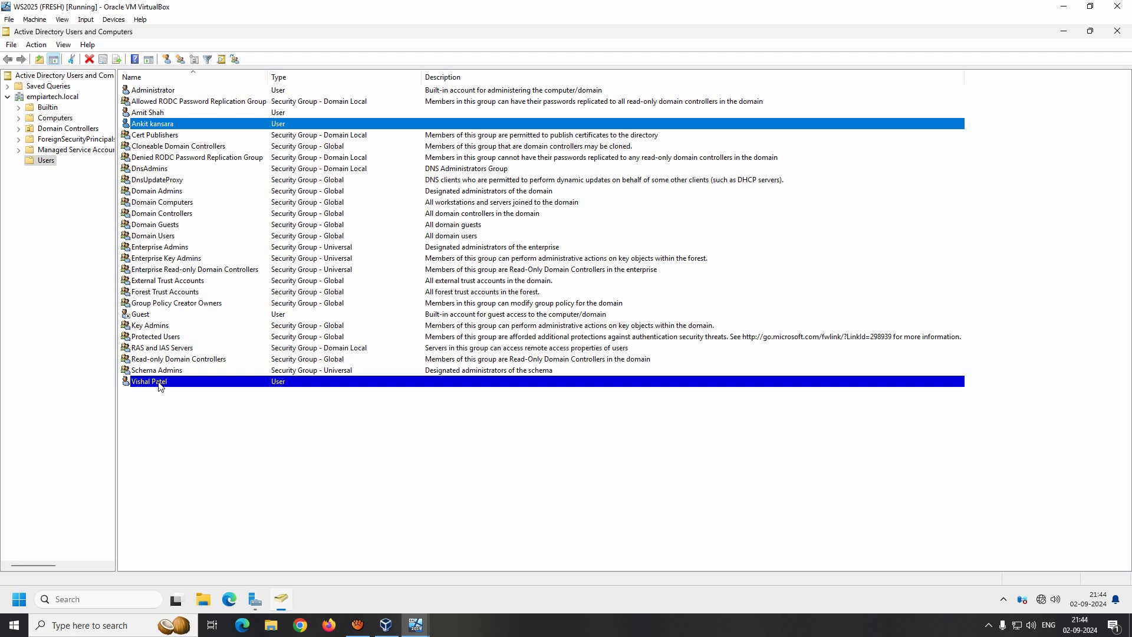
# - Briefly open the shared properties, then the second sample user's own properties, closing both
pyautogui.rightClick(159, 386)
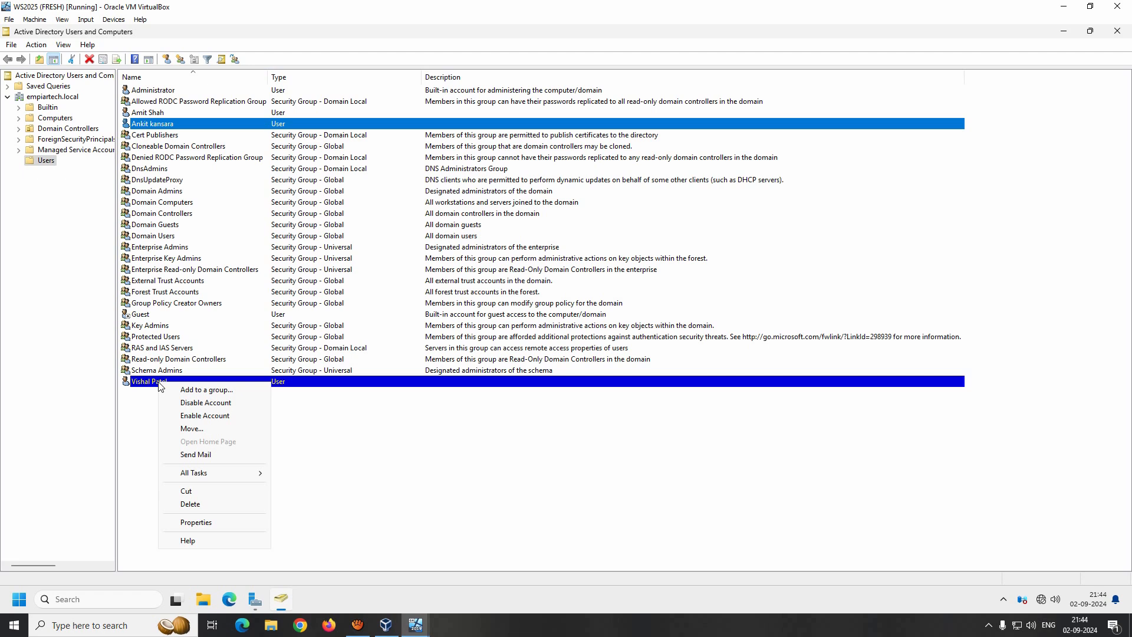
pyautogui.click(222, 522)
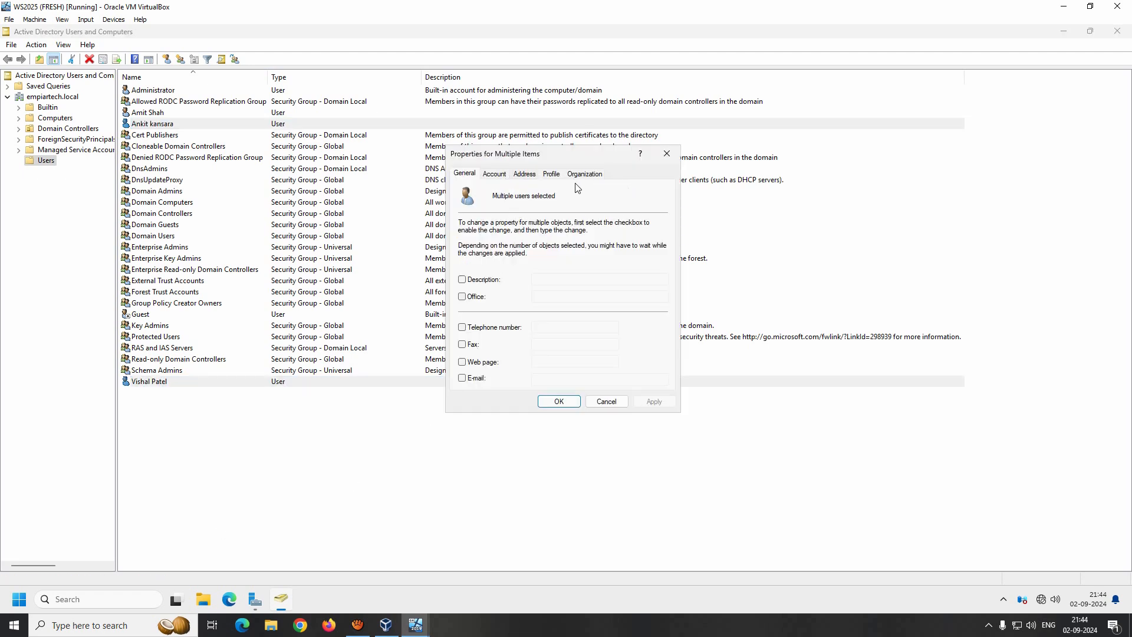
pyautogui.click(610, 403)
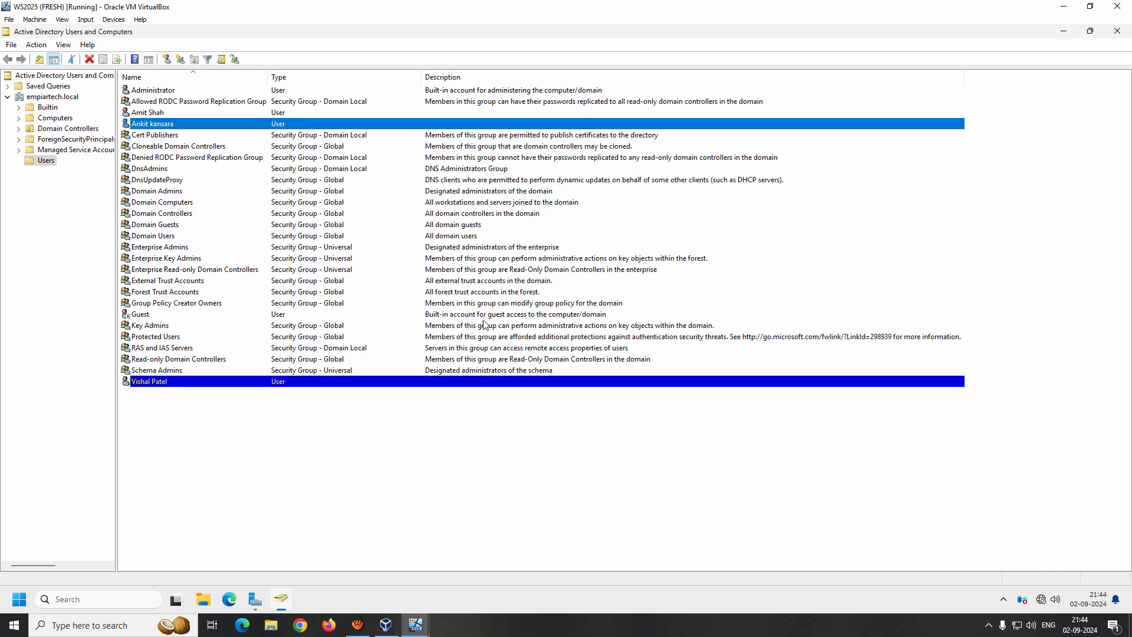
pyautogui.doubleClick(177, 382)
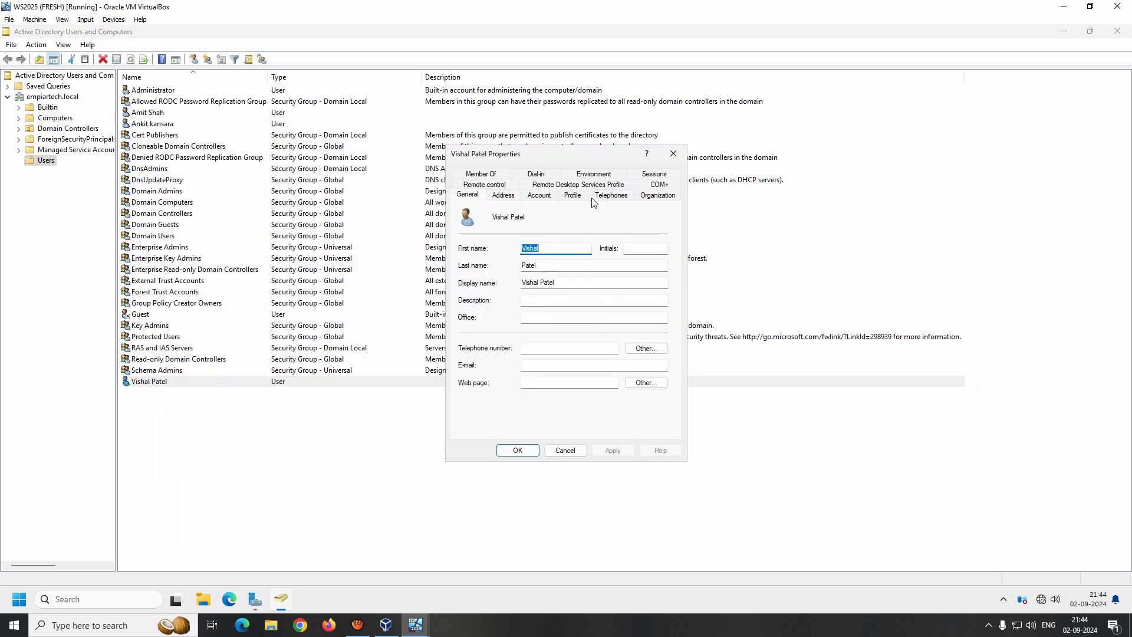
pyautogui.click(565, 451)
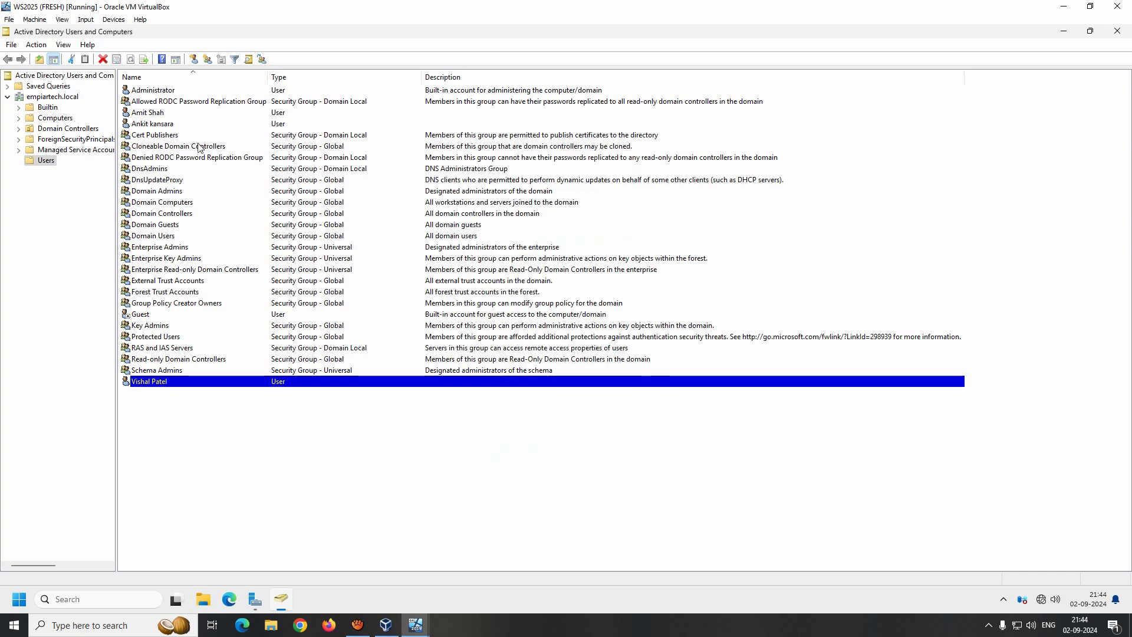
# - Reselect both sample users and open Properties for Multiple Items for them
pyautogui.click(159, 125)
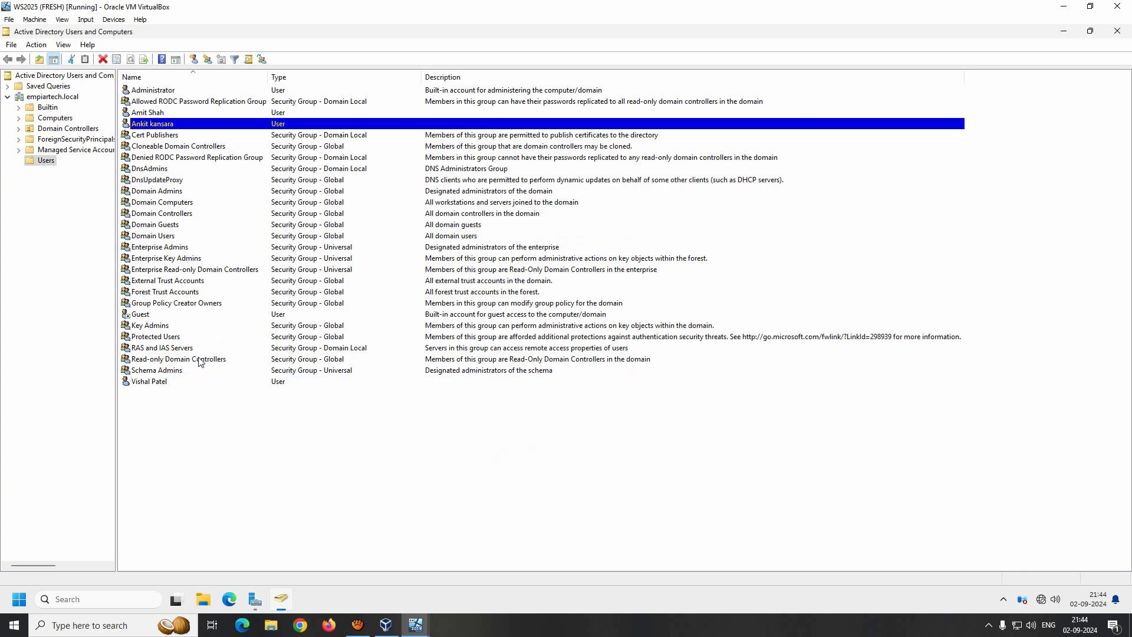
pyautogui.keyDown('ctrl'); pyautogui.click(153, 384); pyautogui.keyUp('ctrl')
pyautogui.rightClick(154, 385)
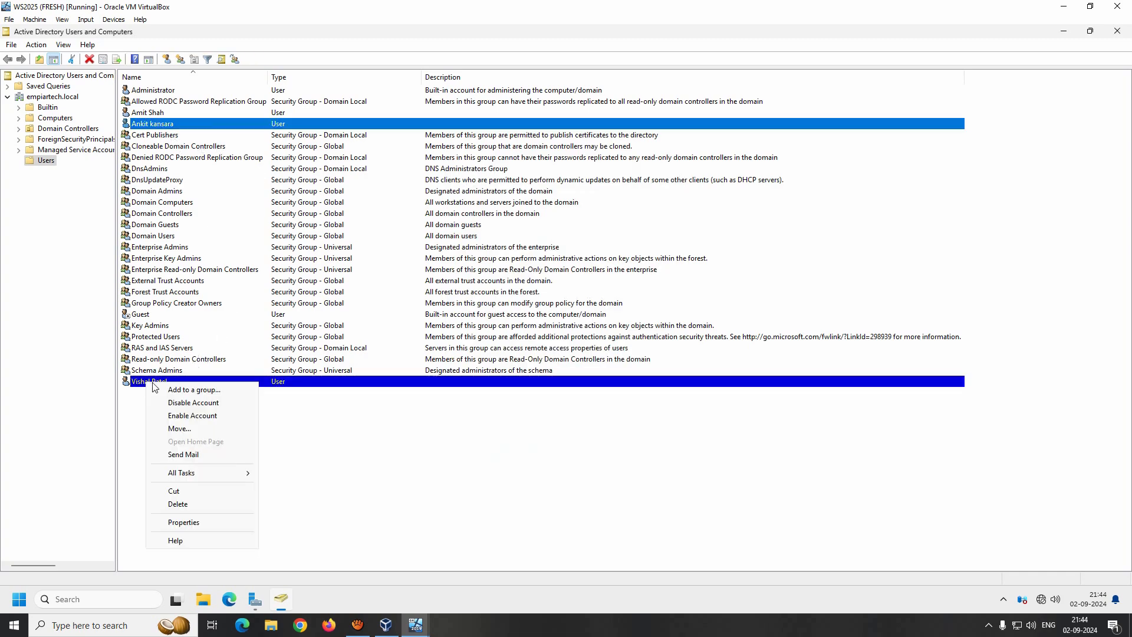
pyautogui.click(214, 523)
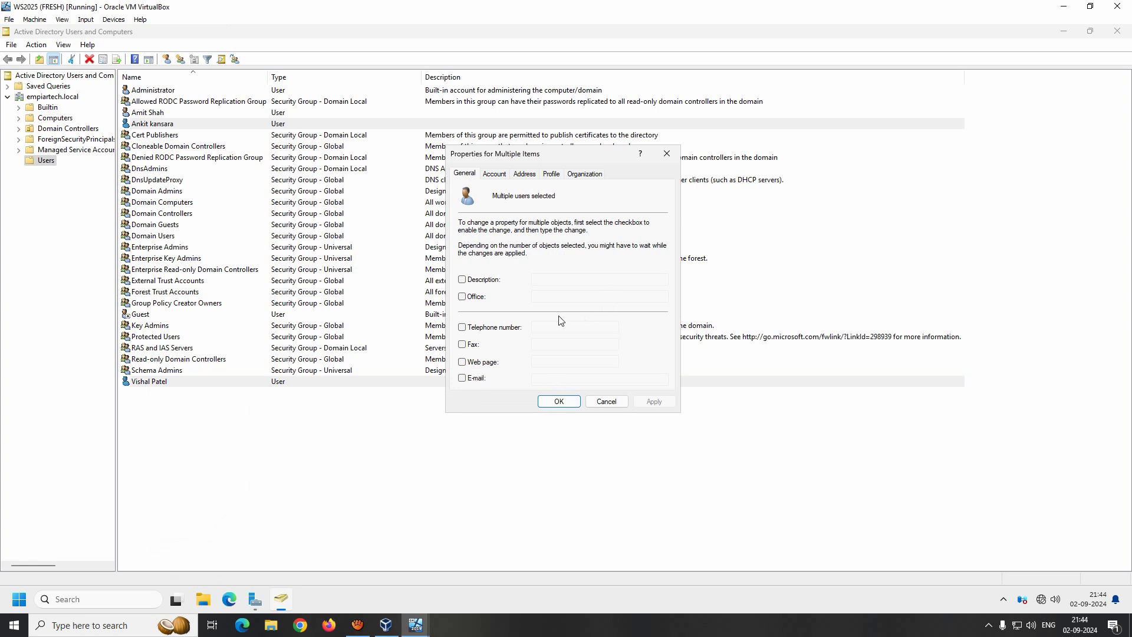
# - Give both users the description 'Sample Domain Users' and apply it
pyautogui.click(462, 279)
pyautogui.click(572, 282)
pyautogui.write('Sample Domain ')
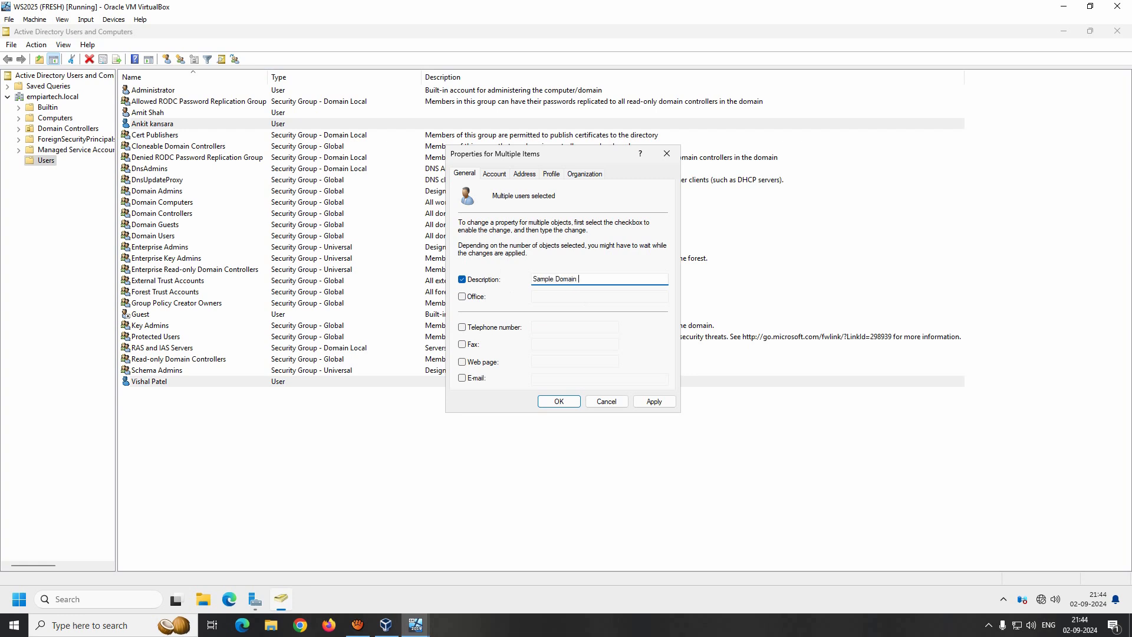
pyautogui.write('Users')
pyautogui.click(654, 399)
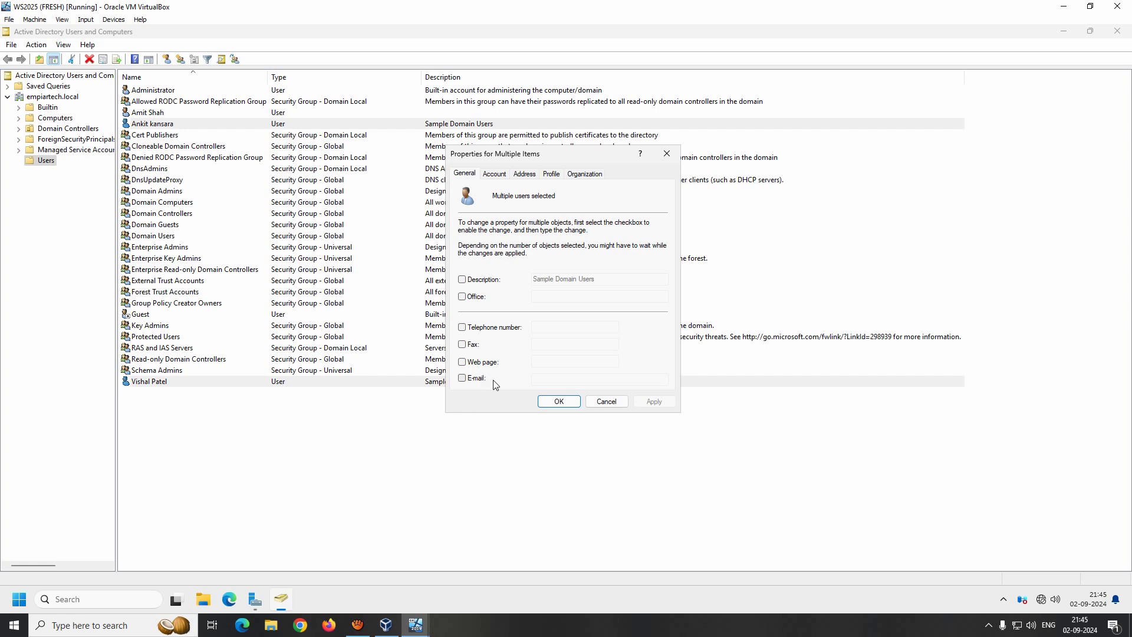
# - Set the country/region for both users to India on the Address tab
pyautogui.click(494, 174)
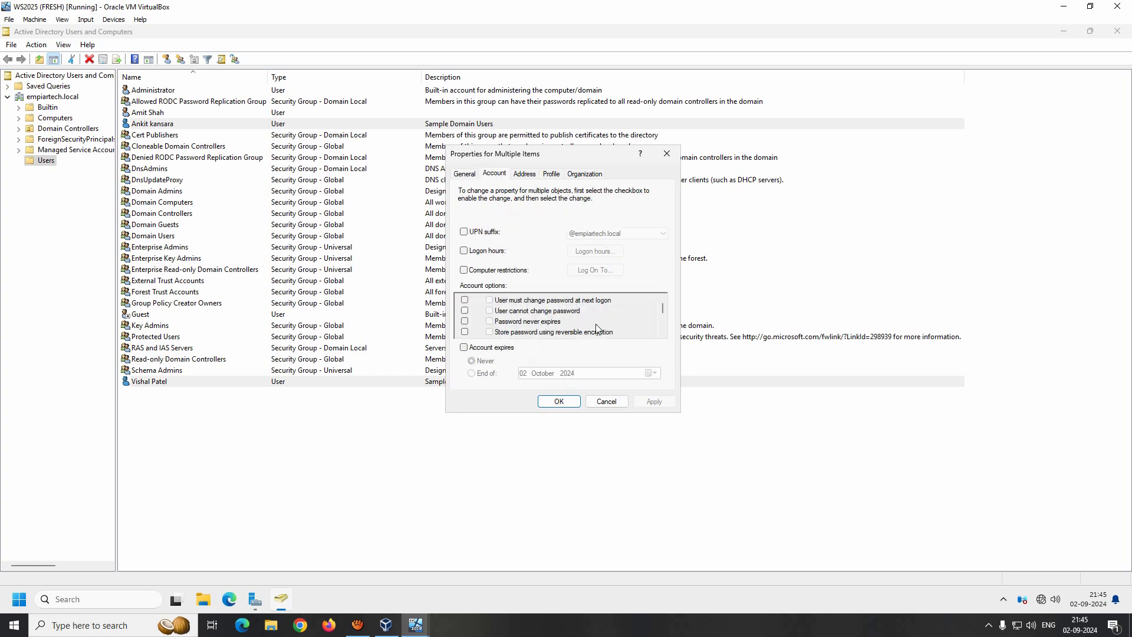
pyautogui.click(526, 174)
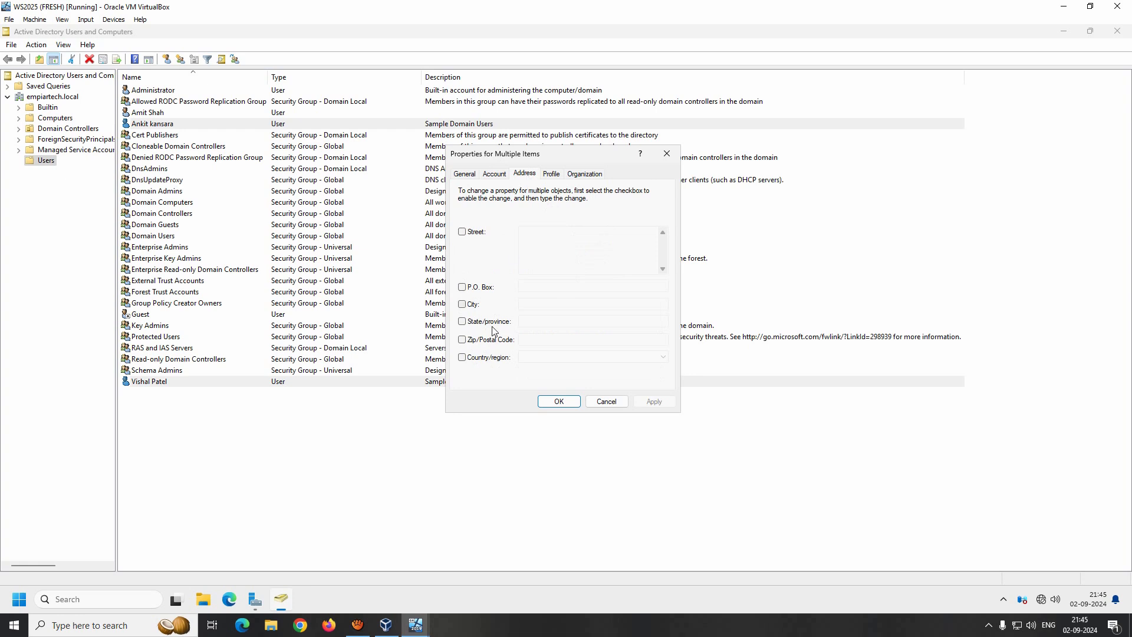
pyautogui.click(463, 357)
pyautogui.click(553, 358)
pyautogui.write('india')
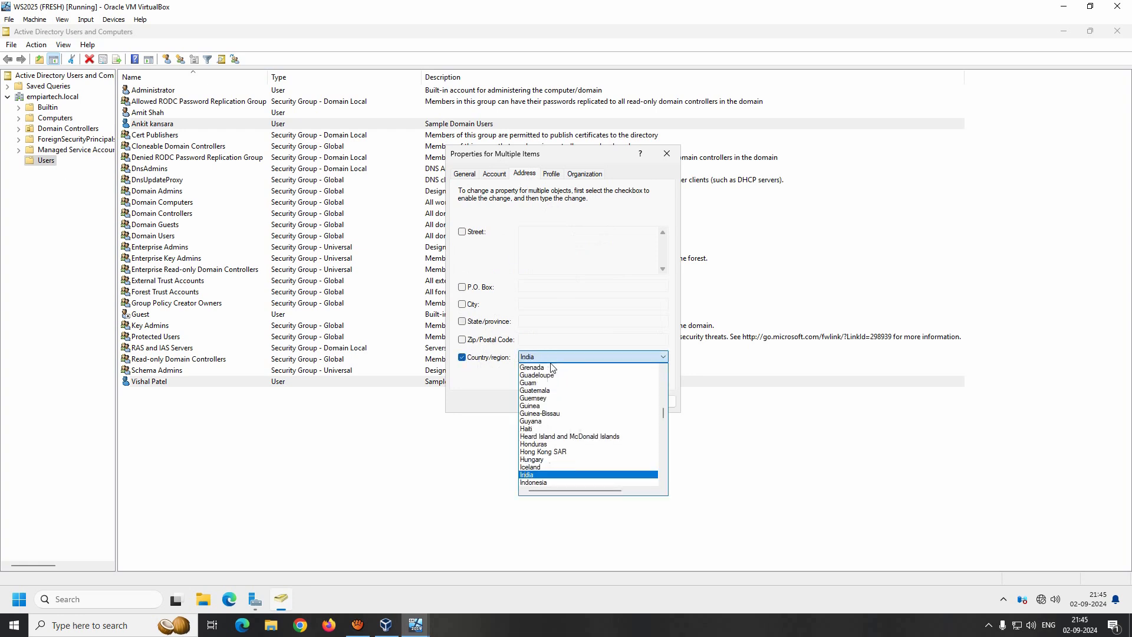
pyautogui.scroll(-7, 553, 419)
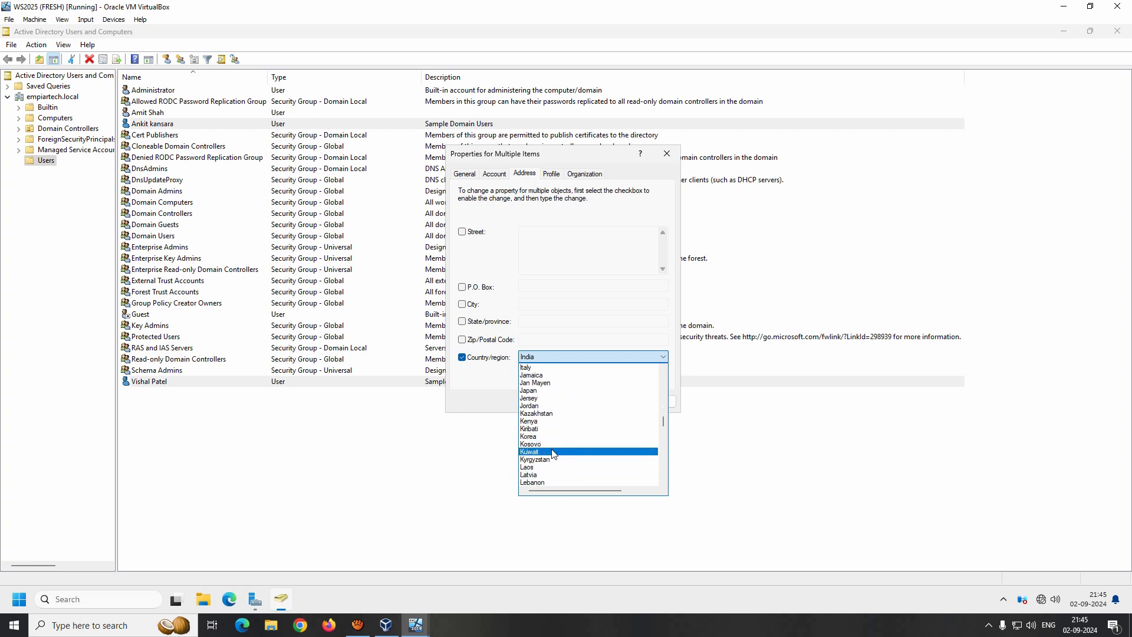
pyautogui.click(553, 451)
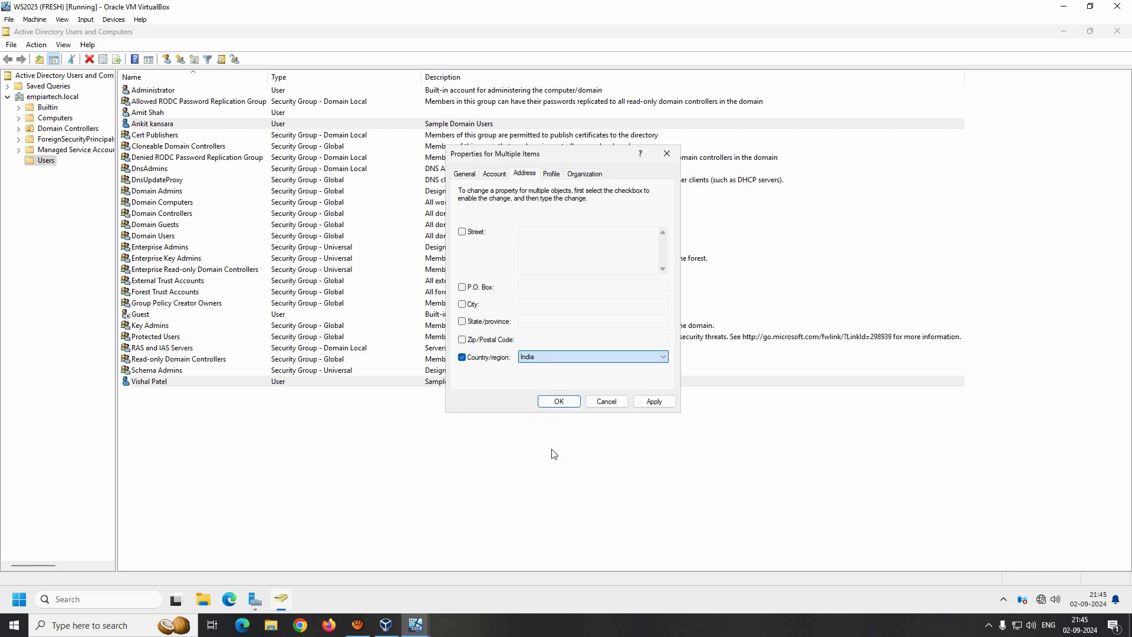
pyautogui.click(549, 358)
pyautogui.write('in')
pyautogui.press('Return')
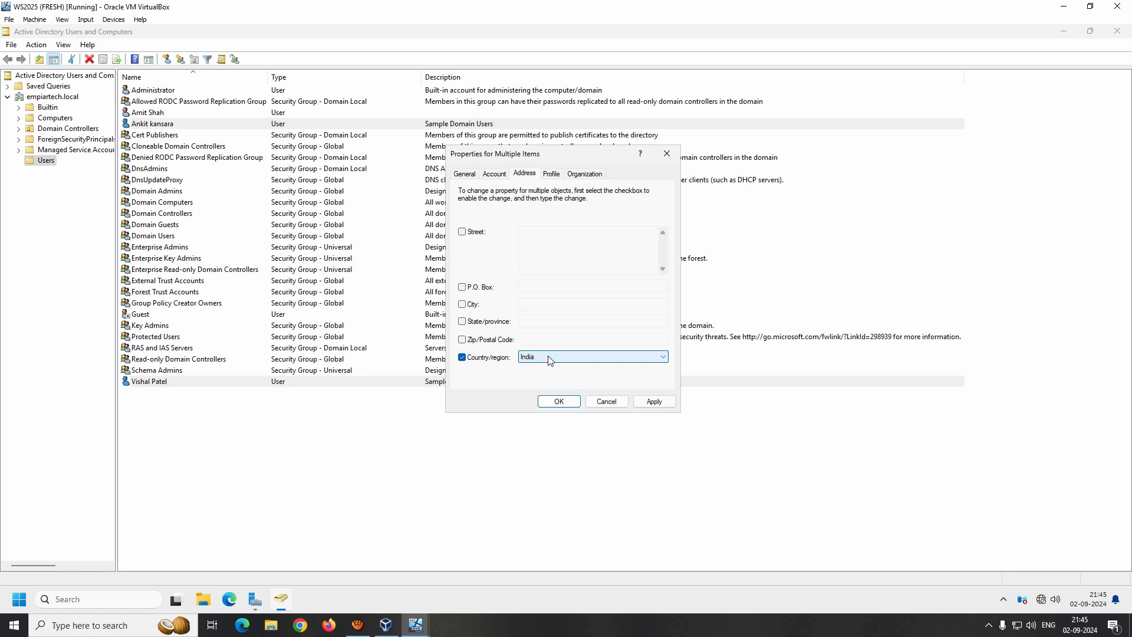
# - Set both users' state to Gujarat and city to Surat, then apply
pyautogui.click(463, 321)
pyautogui.click(526, 322)
pyautogui.write('Guja')
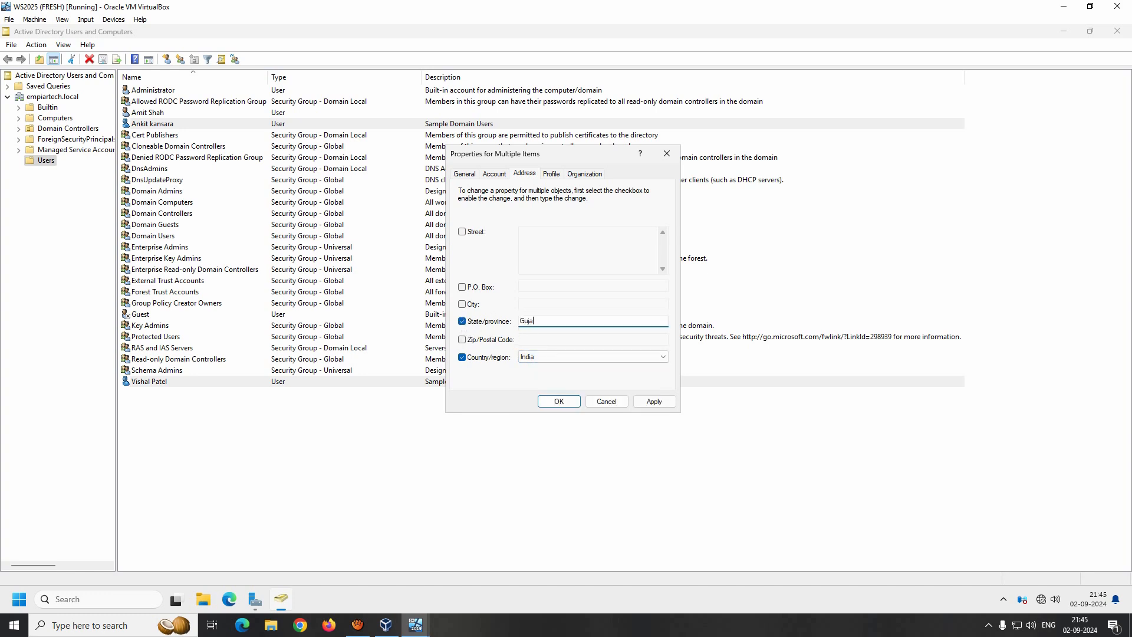
pyautogui.write('rat')
pyautogui.click(462, 304)
pyautogui.click(523, 305)
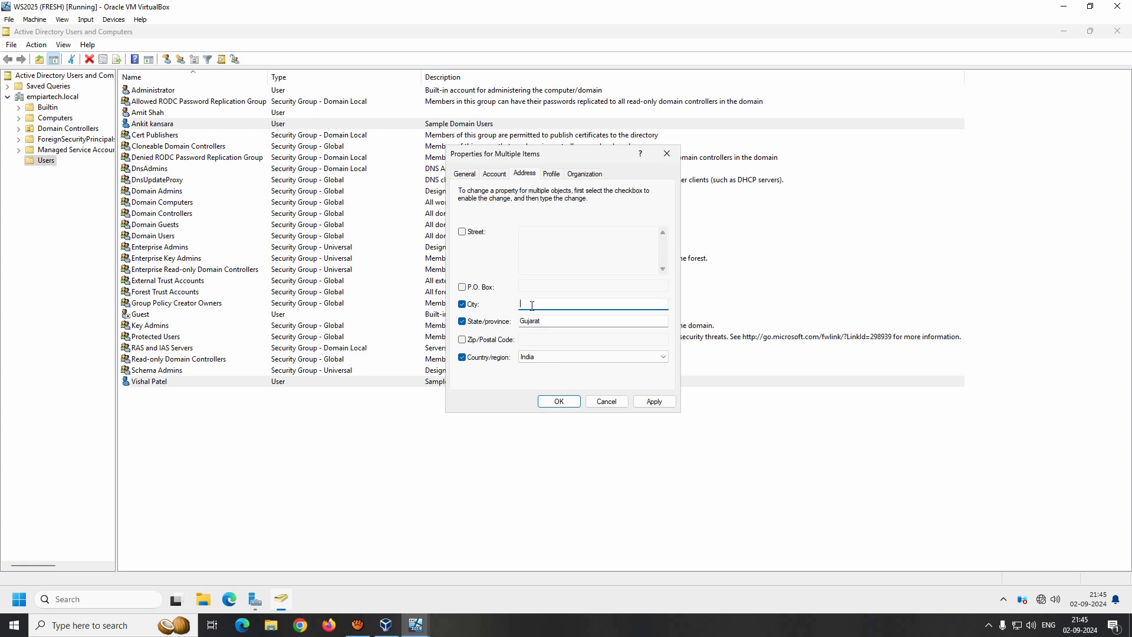
pyautogui.write('Surat')
pyautogui.click(638, 405)
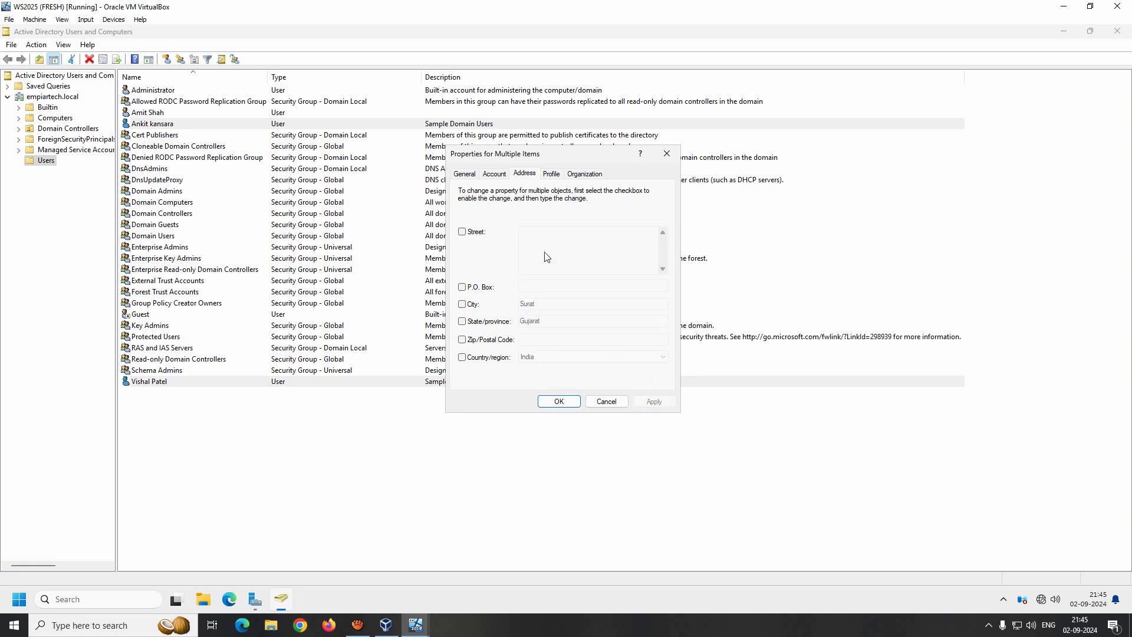
# - Enter department Security for both users on the Organization tab
pyautogui.click(554, 175)
pyautogui.click(582, 176)
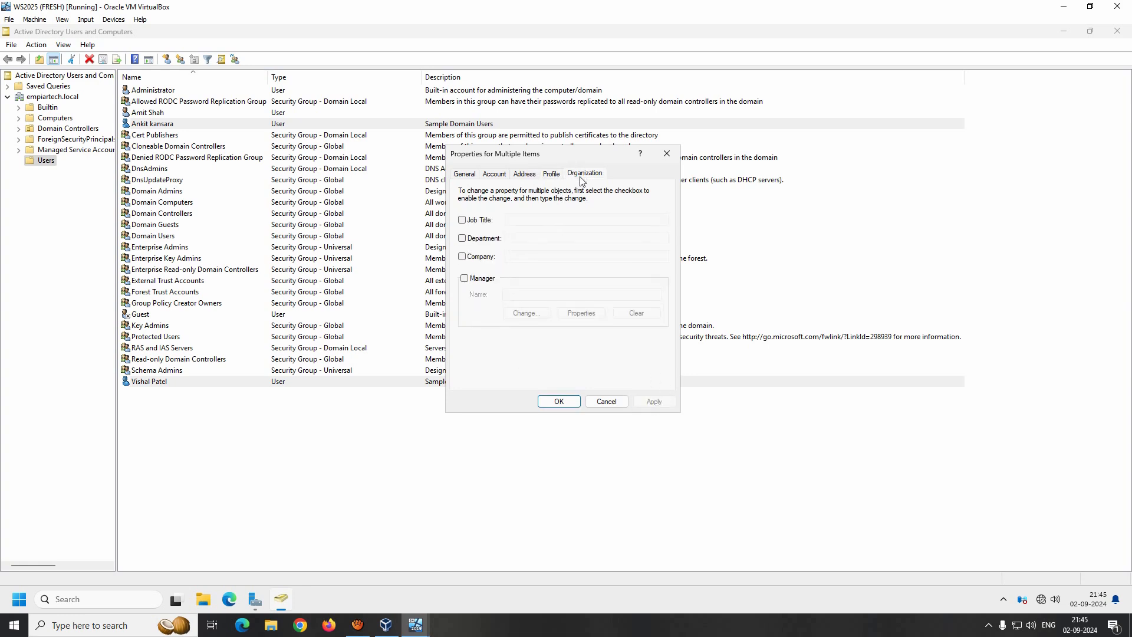
pyautogui.click(463, 238)
pyautogui.click(528, 241)
pyautogui.write('Security')
pyautogui.click(559, 401)
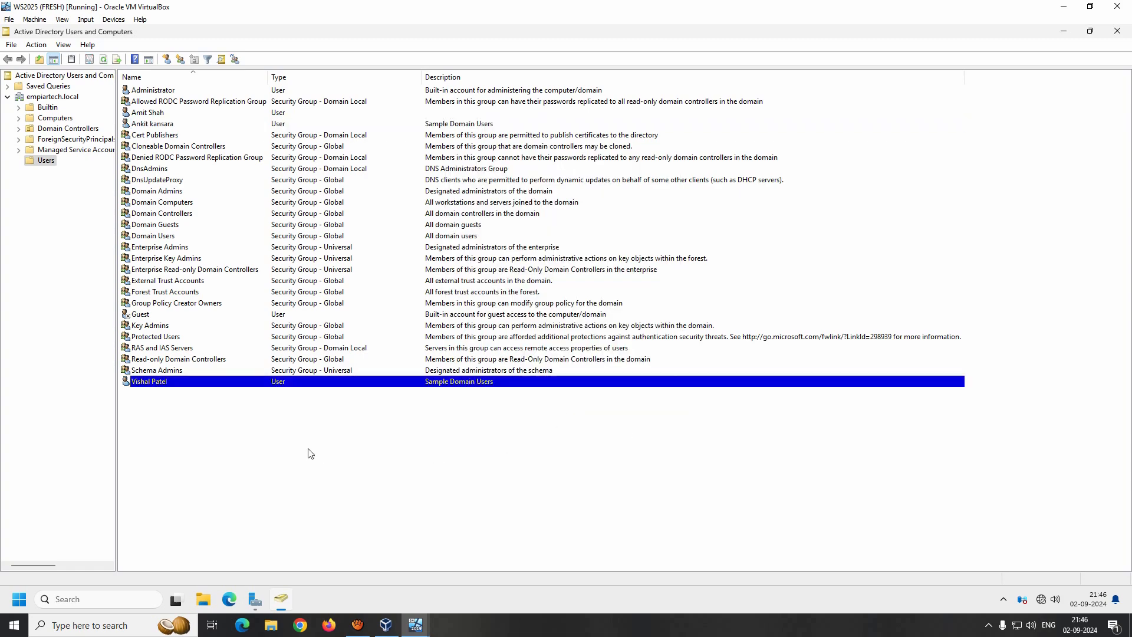
pyautogui.doubleClick(147, 385)
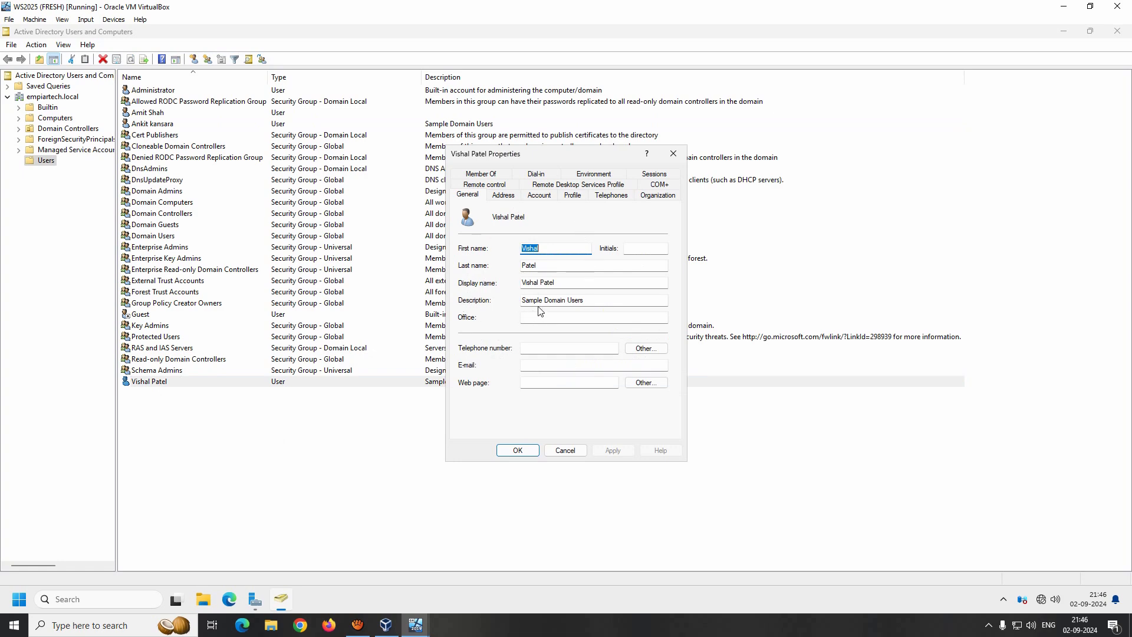
pyautogui.click(568, 450)
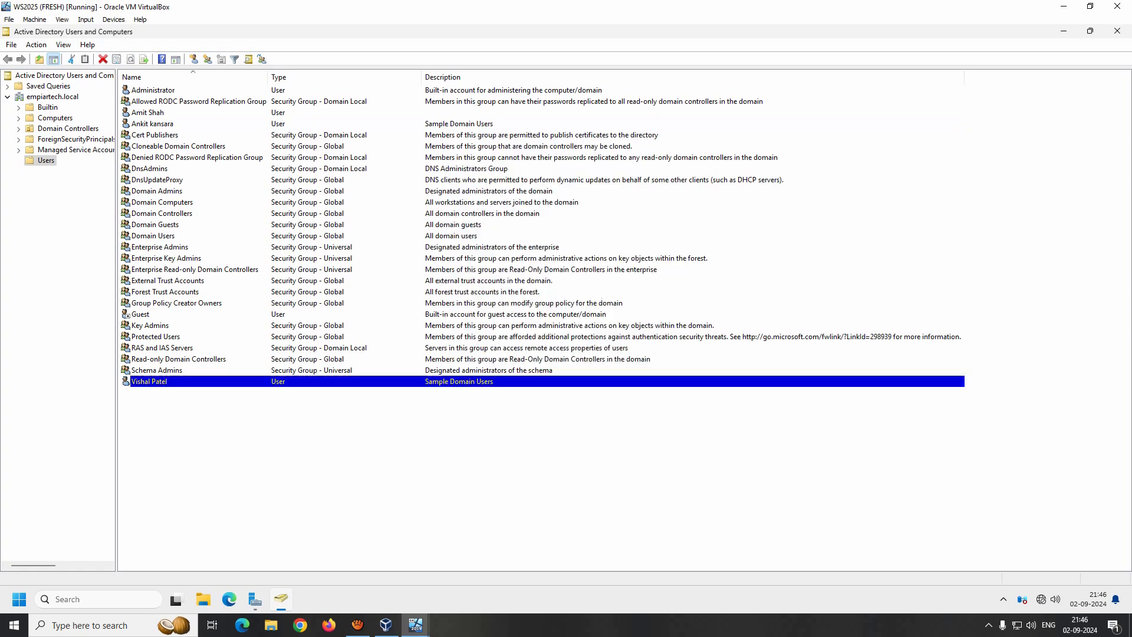
pyautogui.doubleClick(160, 126)
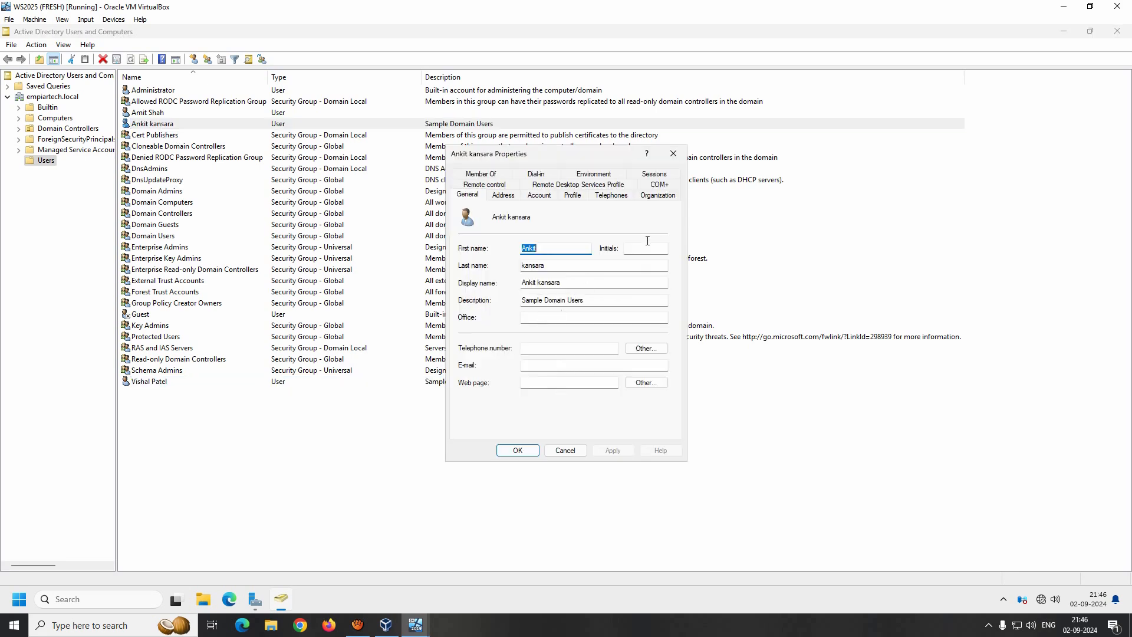
pyautogui.click(658, 195)
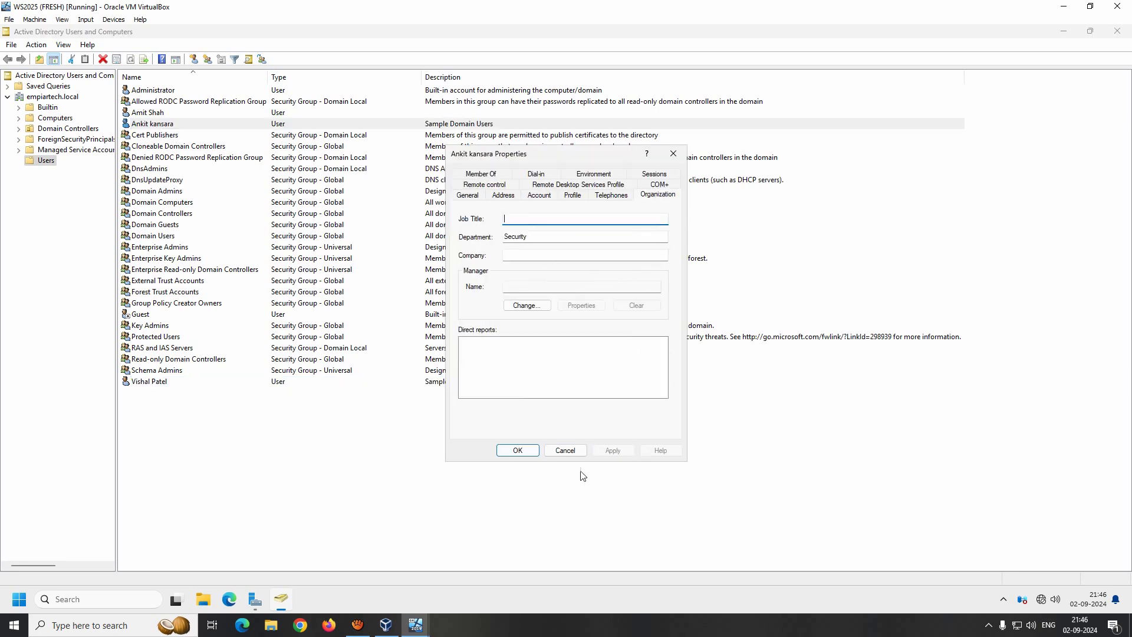
pyautogui.click(565, 450)
pyautogui.doubleClick(153, 383)
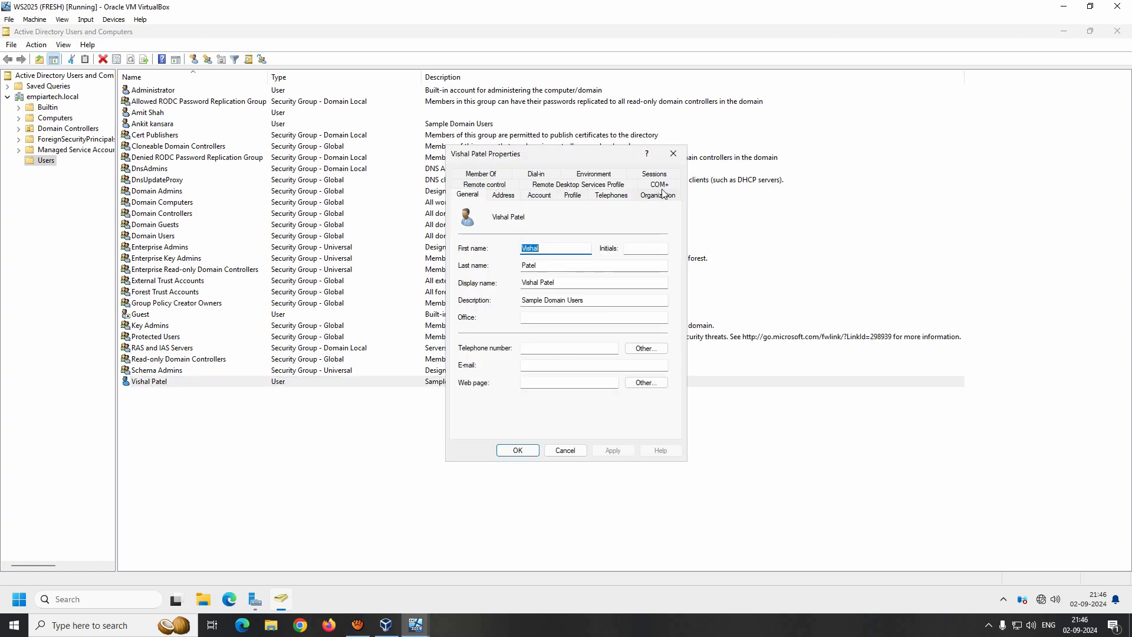
pyautogui.click(656, 197)
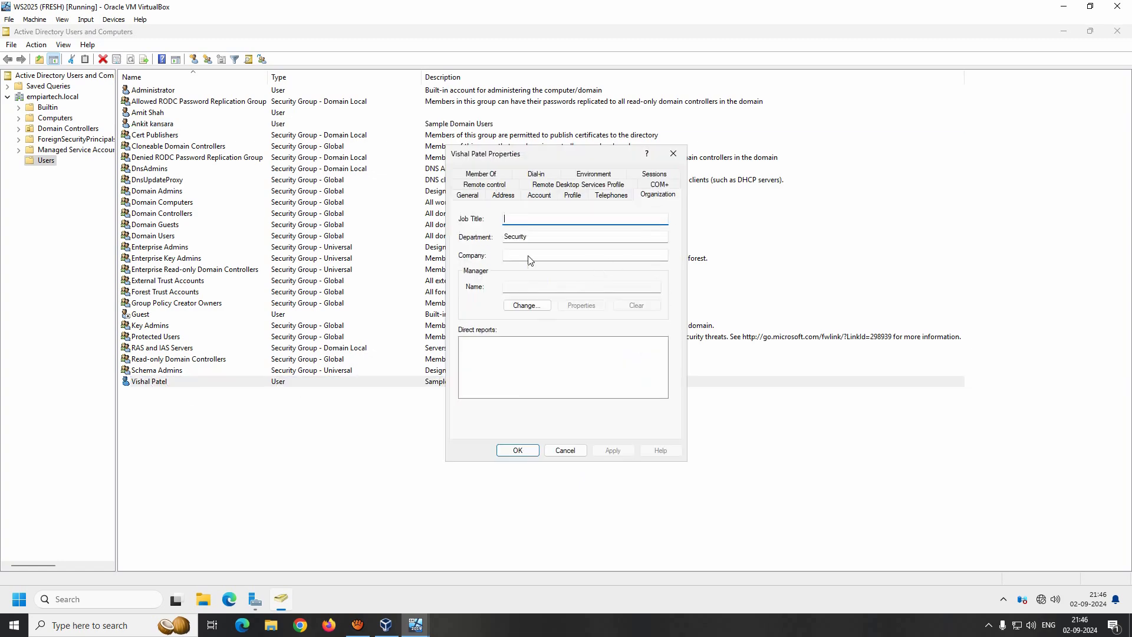
pyautogui.click(565, 449)
pyautogui.doubleClick(152, 125)
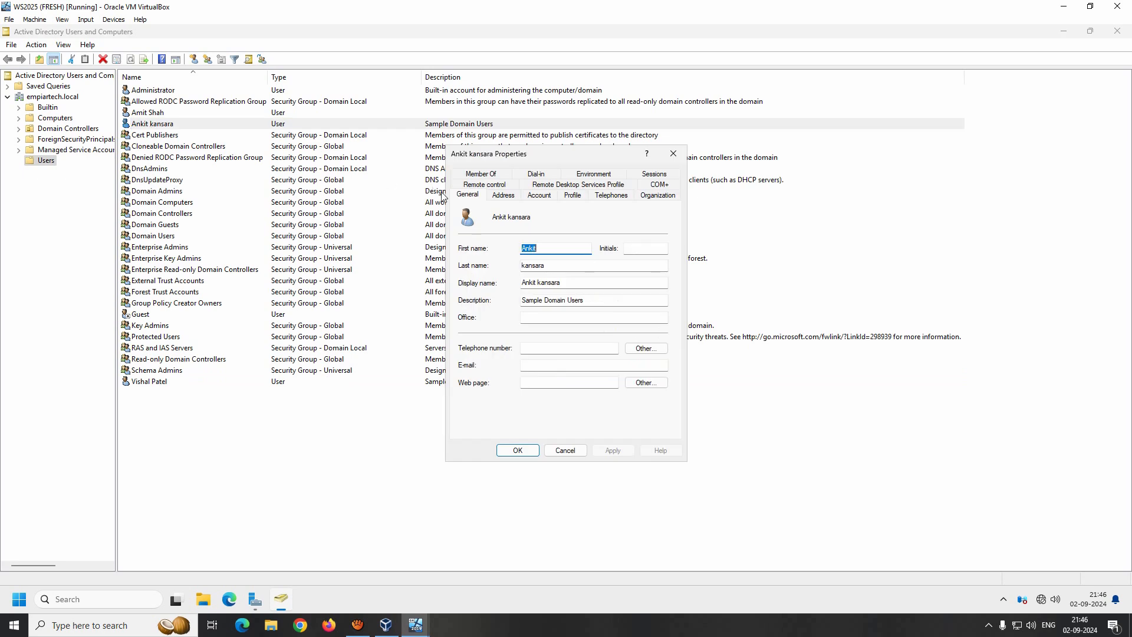
pyautogui.click(509, 198)
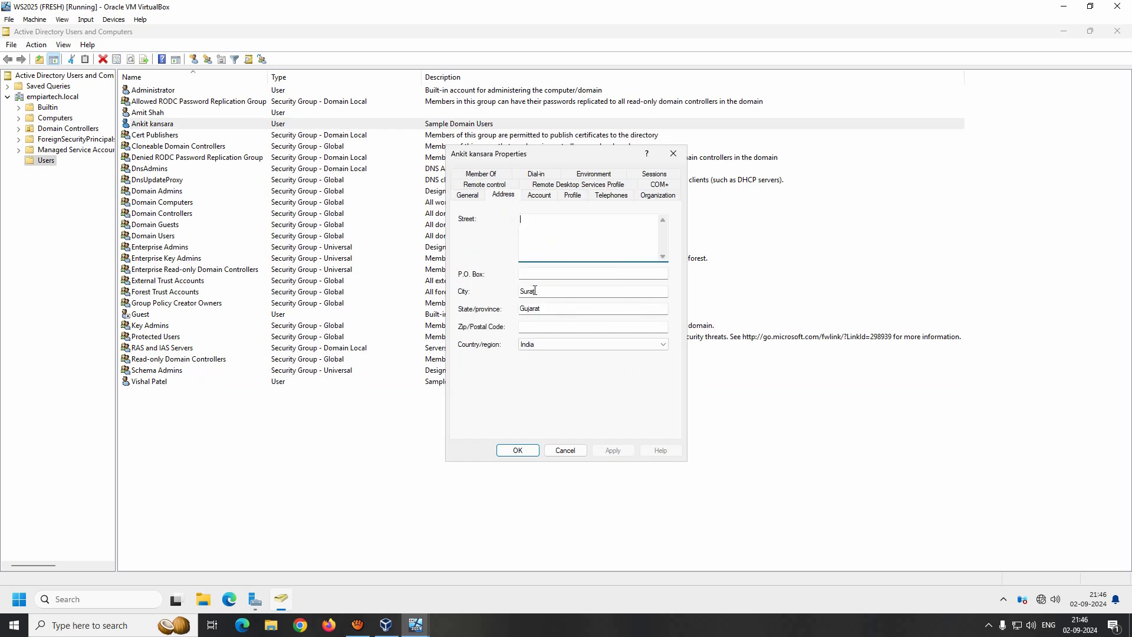
pyautogui.click(565, 450)
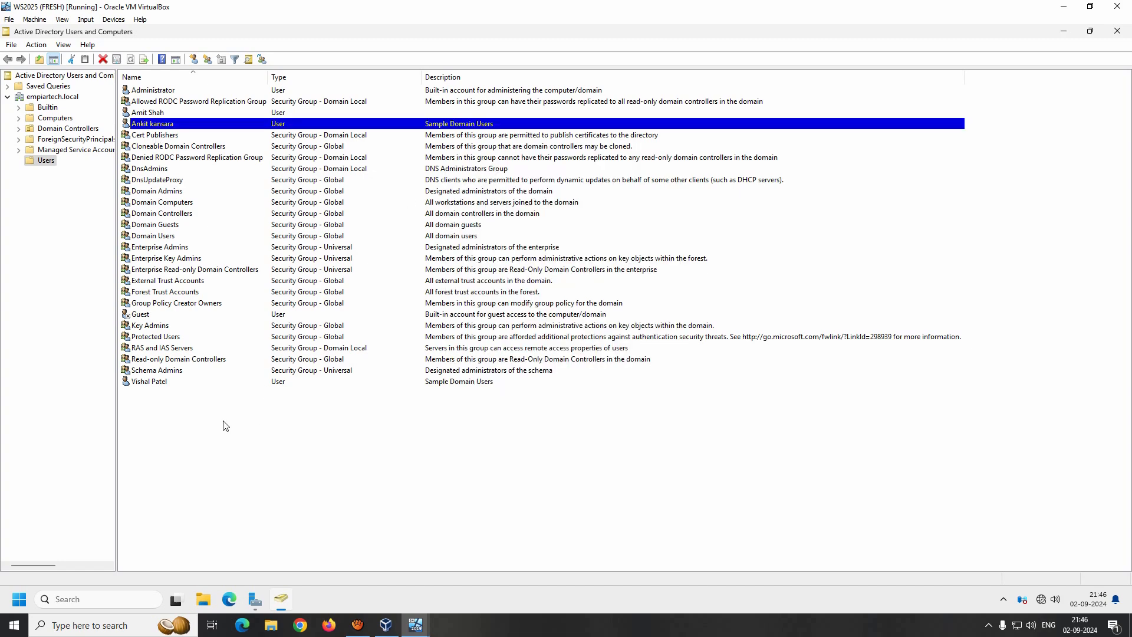
pyautogui.doubleClick(148, 381)
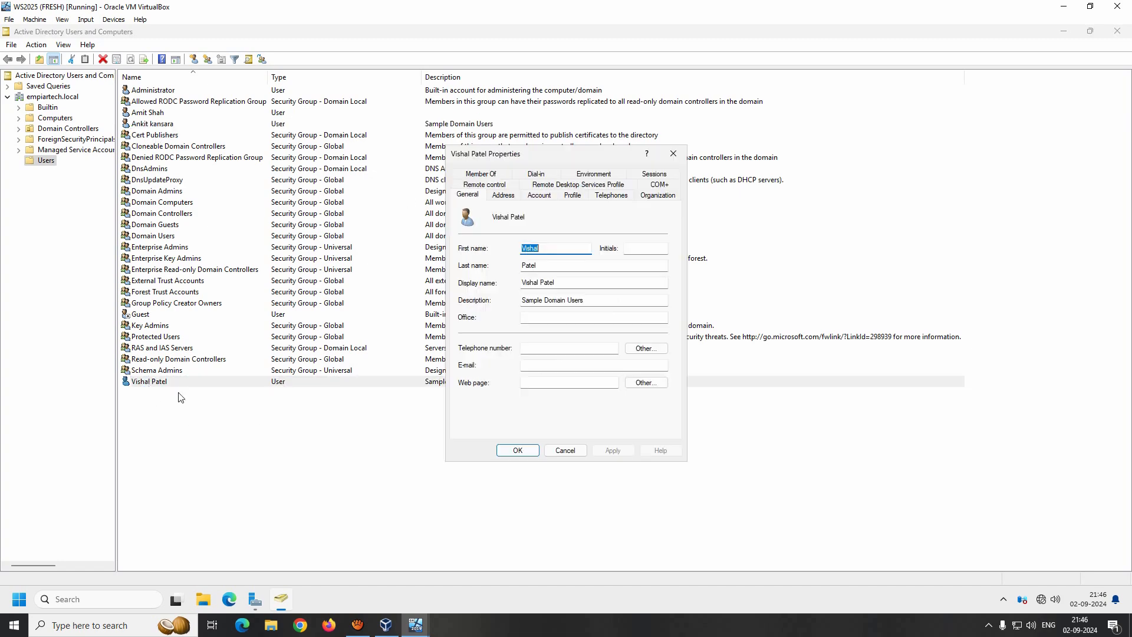
pyautogui.click(536, 198)
pyautogui.click(510, 197)
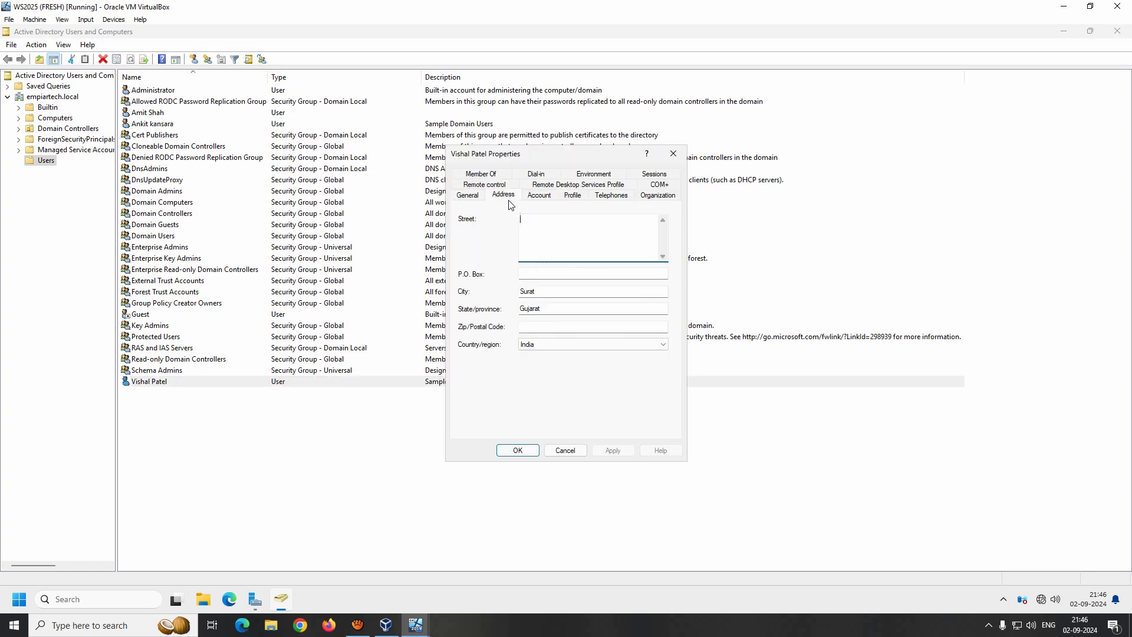
pyautogui.click(565, 451)
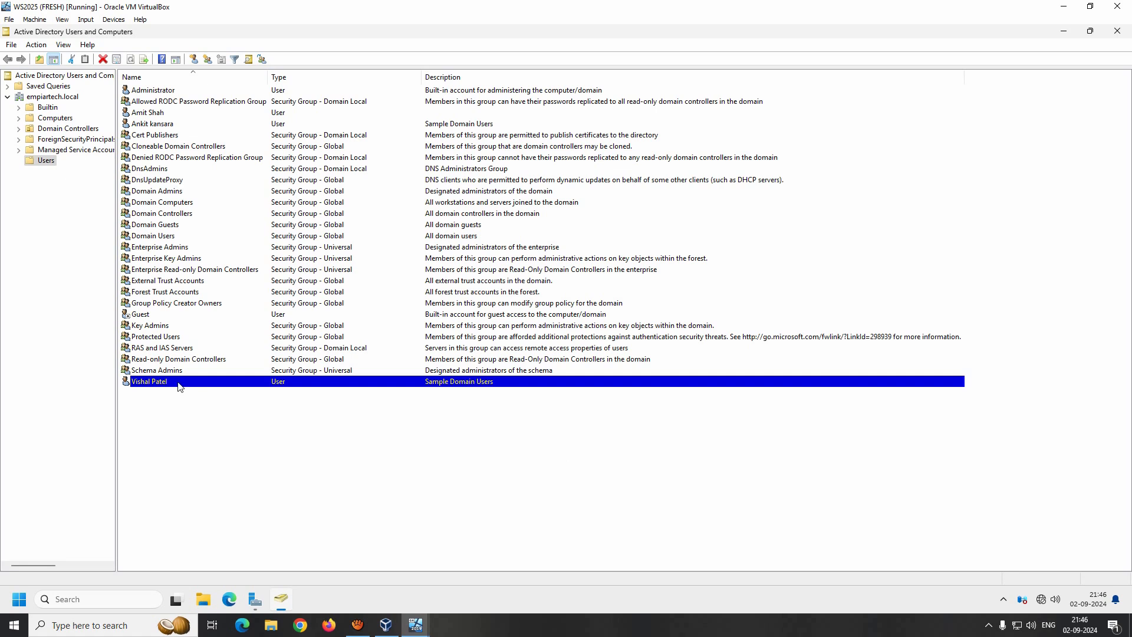
# - Delete the test user account that has no description and confirm with Yes
pyautogui.rightClick(155, 115)
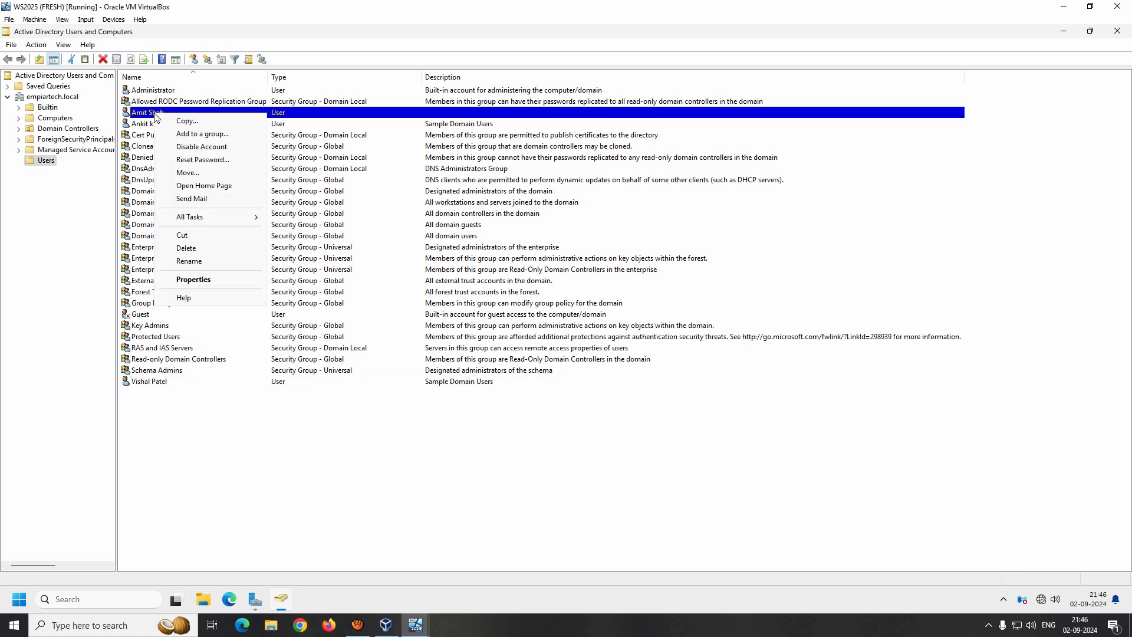
pyautogui.click(195, 249)
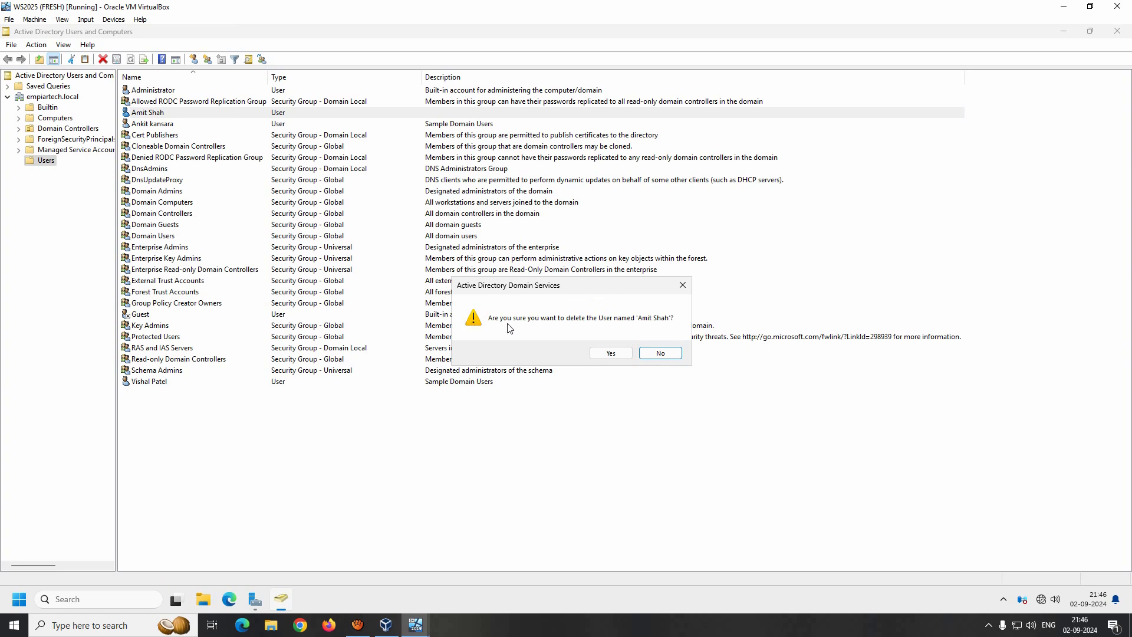
pyautogui.click(610, 354)
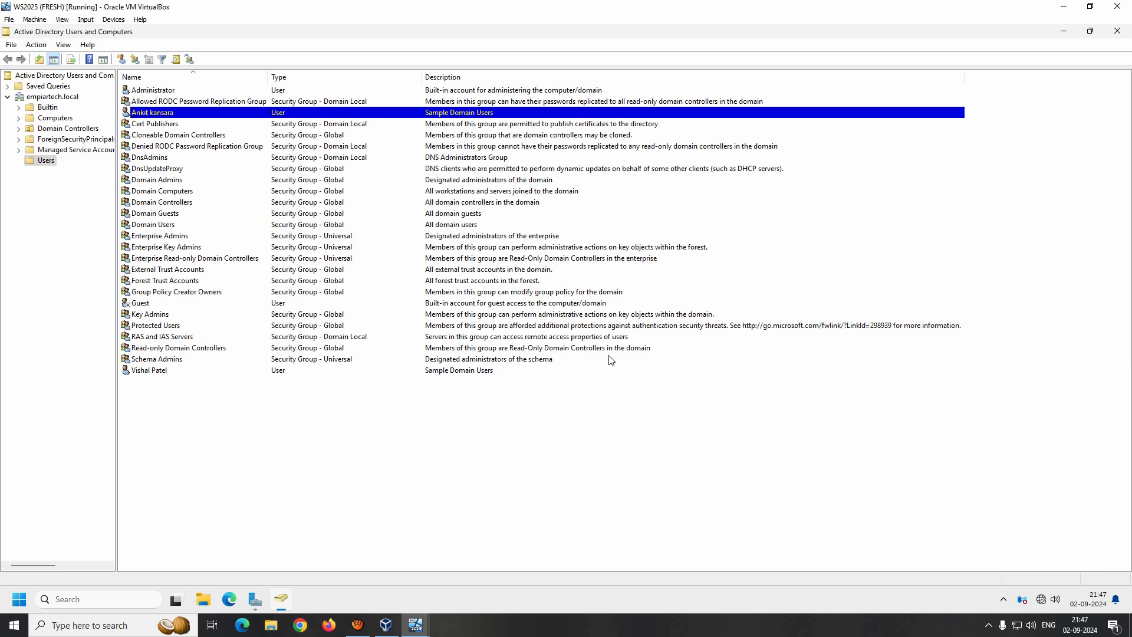
# - Disable the top sample user's account via Disable Account and acknowledge the confirmation message
pyautogui.rightClick(157, 117)
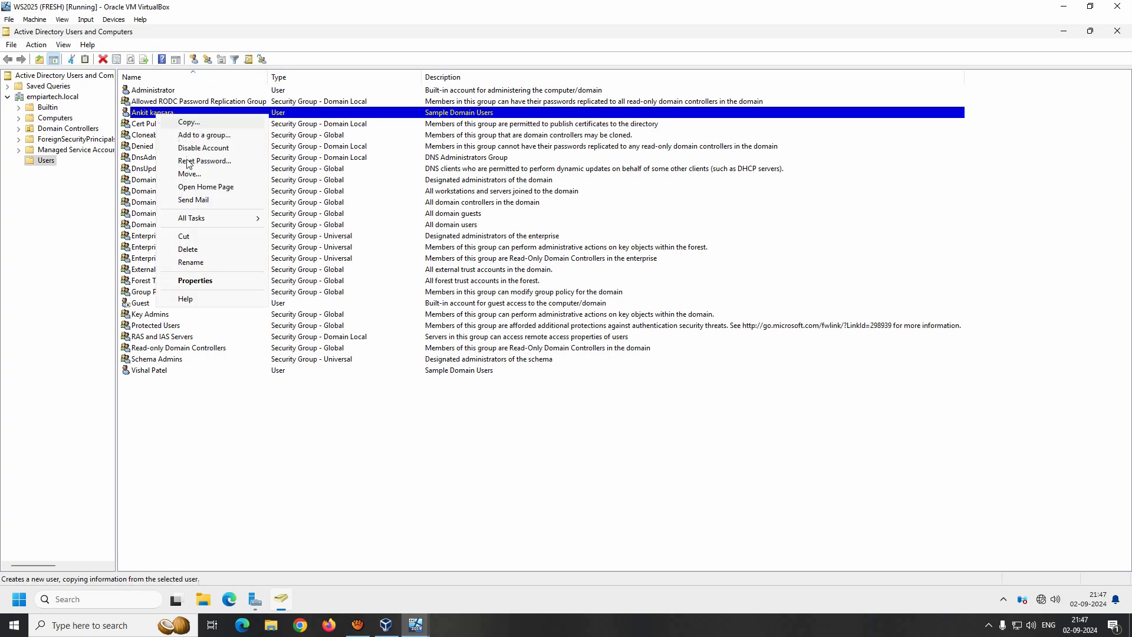
pyautogui.click(177, 145)
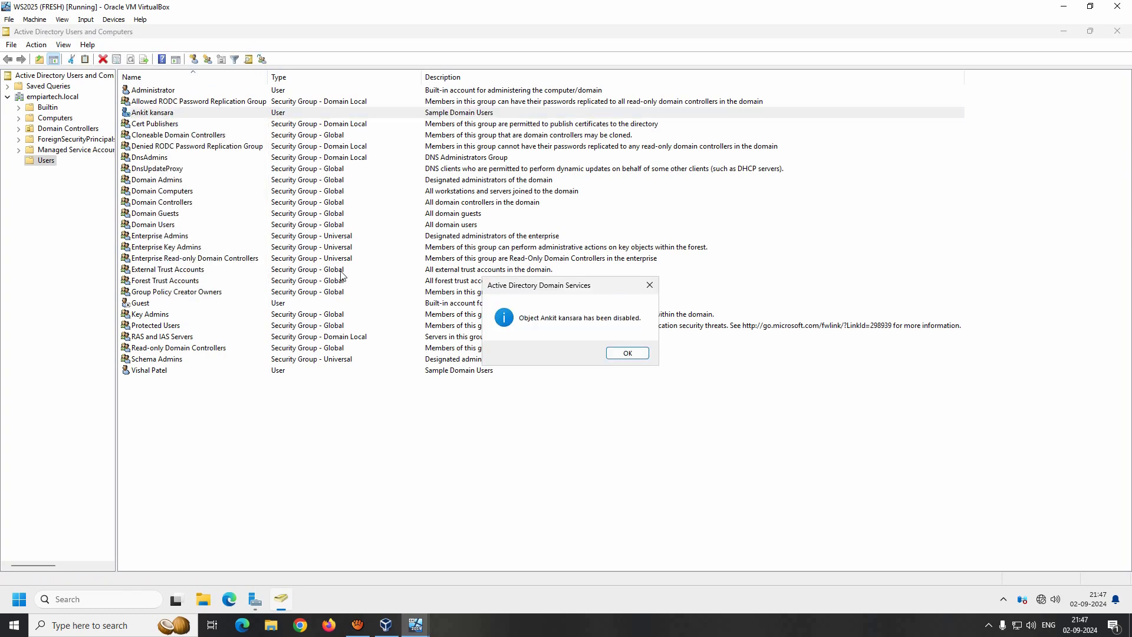
pyautogui.click(628, 353)
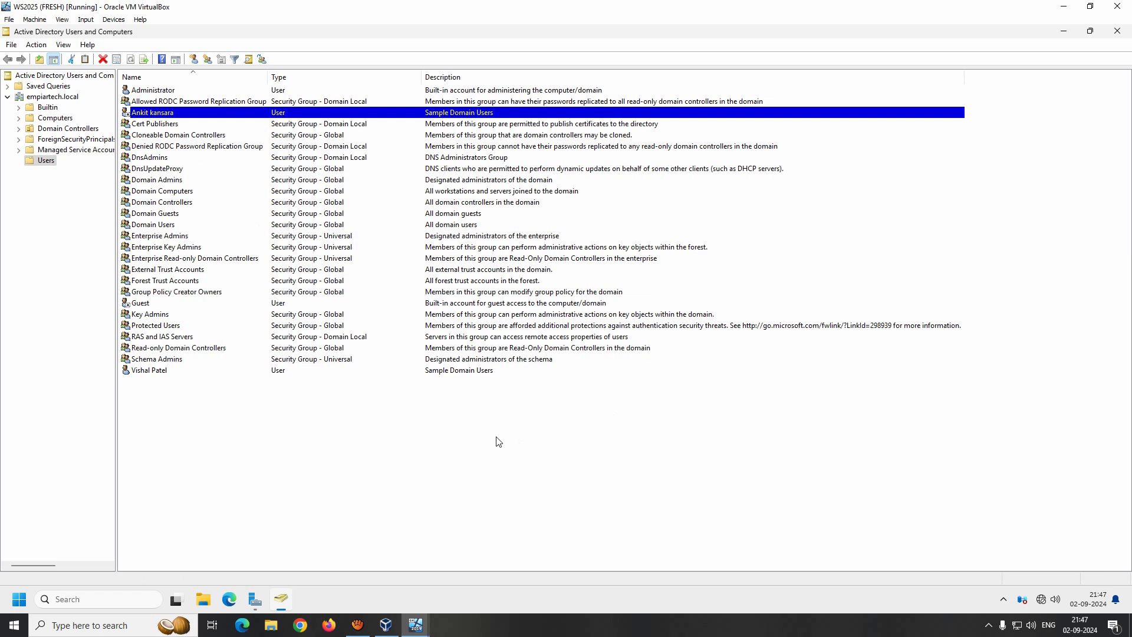